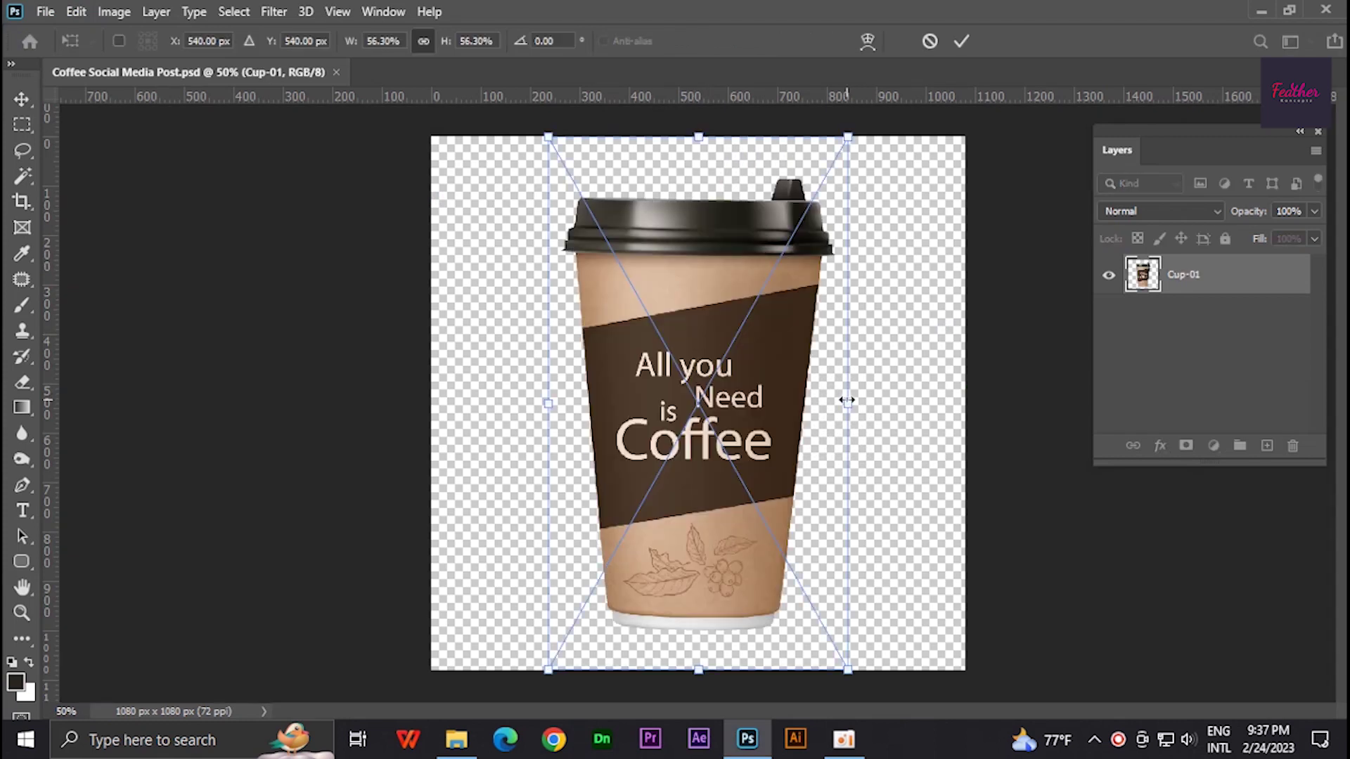
Shrink the cup and move it lower on the canvas
left_click_drag(847, 400, 799, 386)
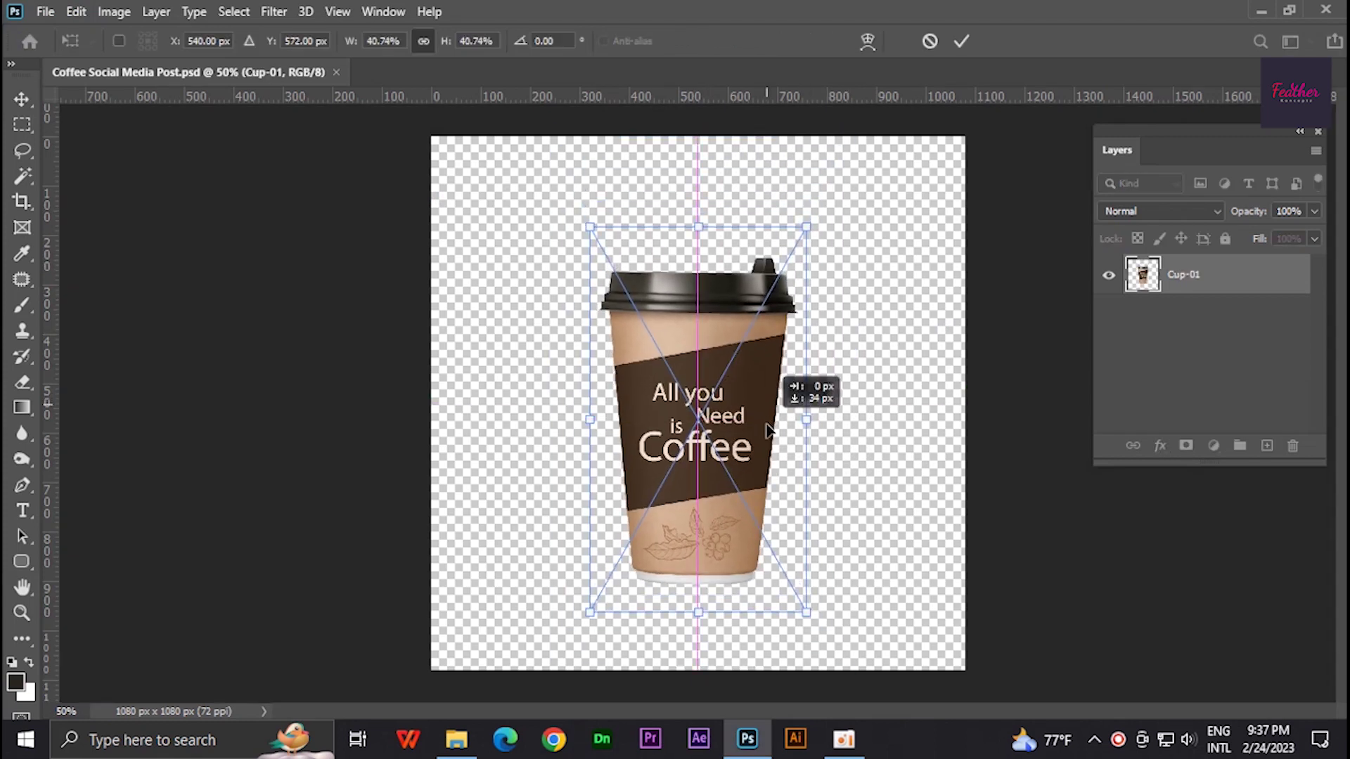
left_click_drag(698, 138, 698, 239)
left_click_drag(791, 243, 788, 320)
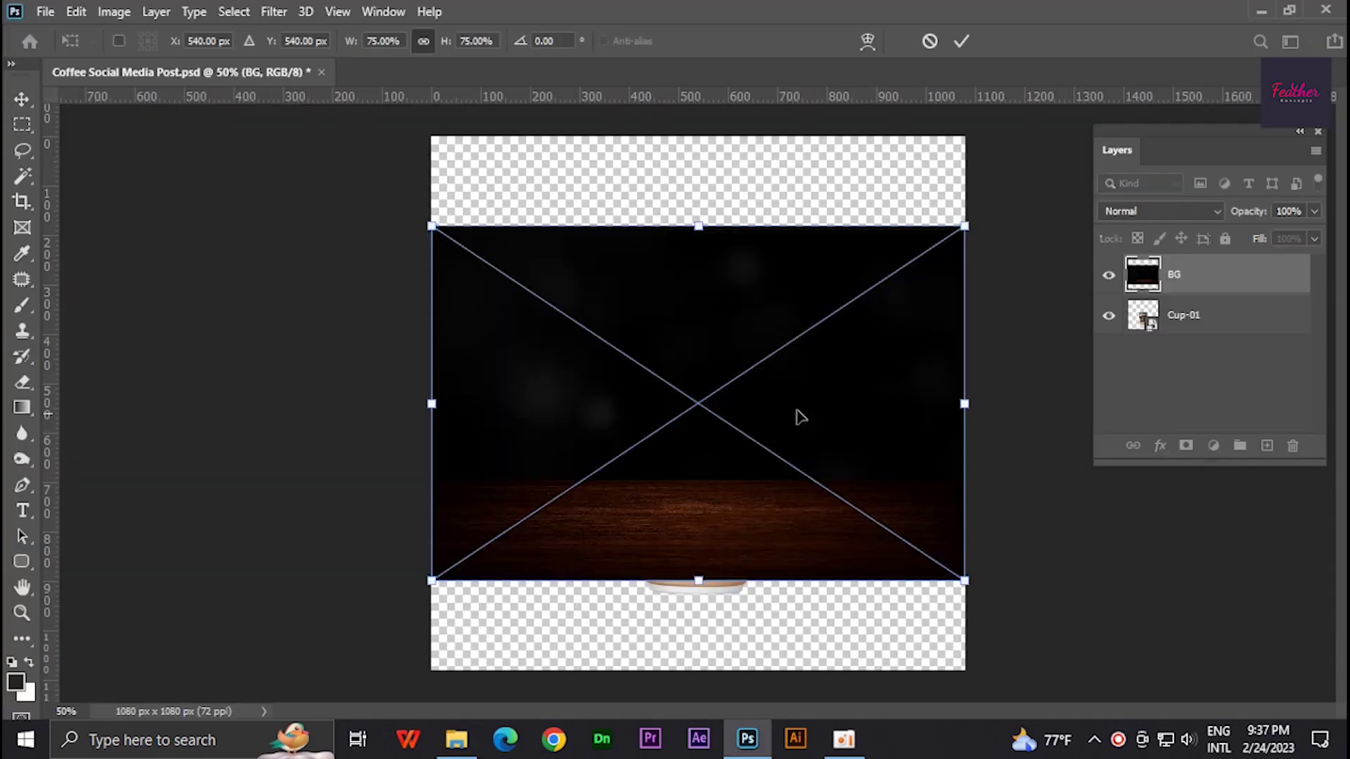
Scale the wooden background to cover the canvas and position it beneath the cup layer
left_click_drag(964, 404, 1034, 401)
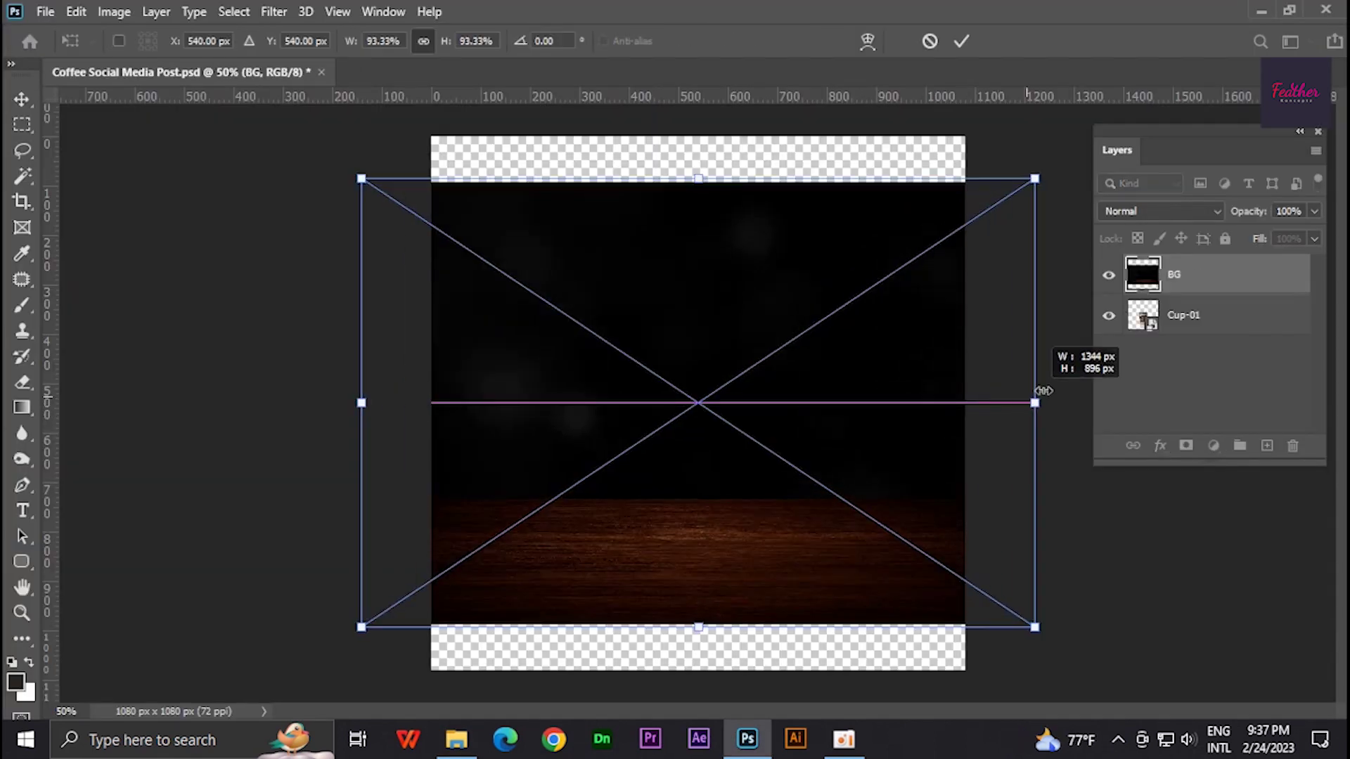
left_click_drag(844, 407, 874, 467)
key("Return")
left_click_drag(1214, 274, 1214, 331)
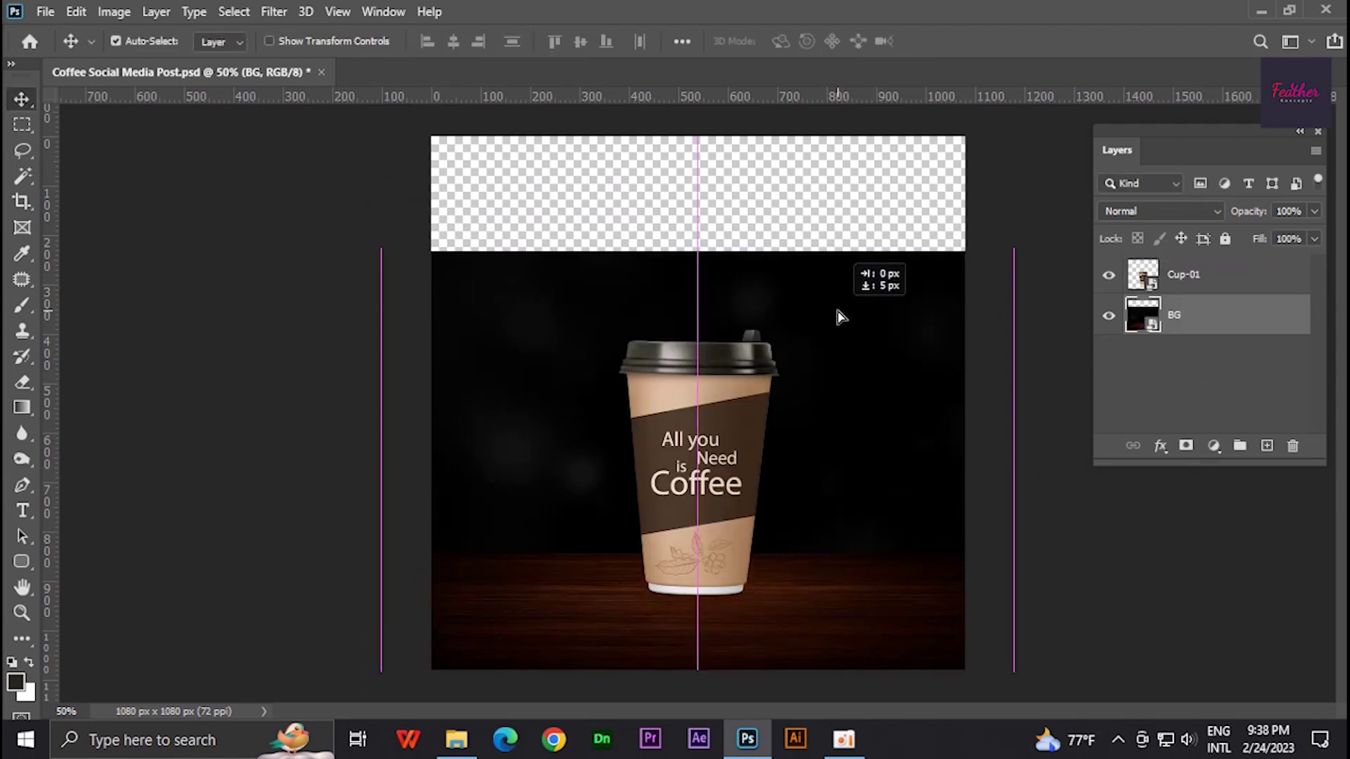
left_click_drag(829, 325, 877, 307)
key("ctrl+t")
left_click_drag(911, 502, 905, 486)
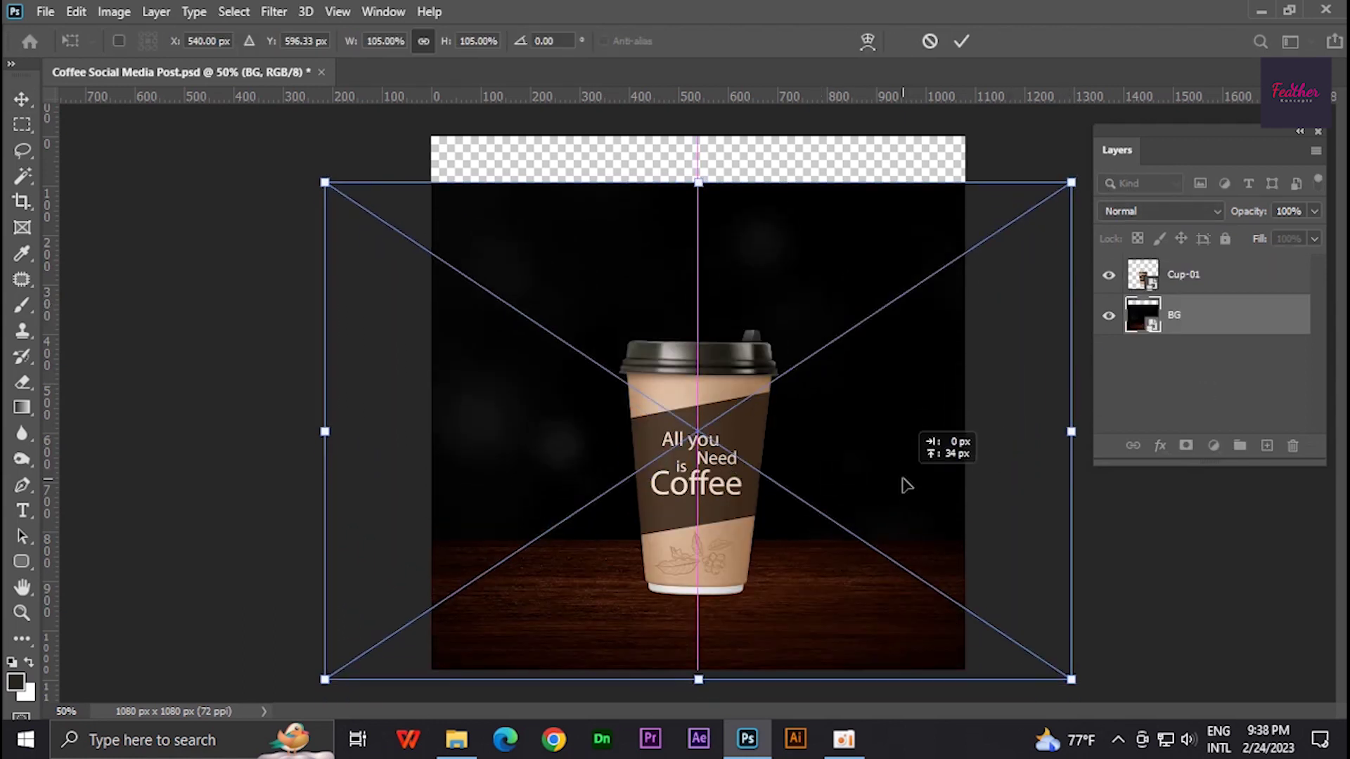
key("Return")
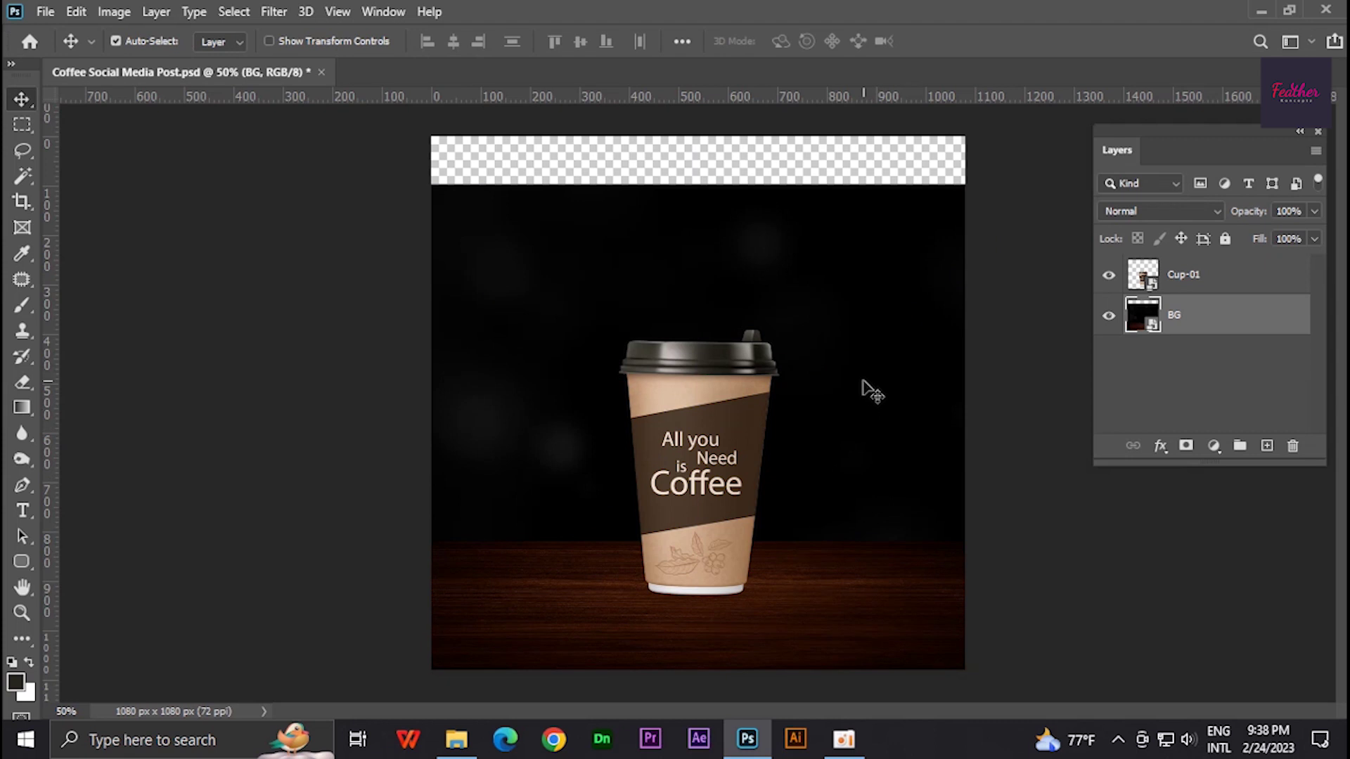
Delete the background's dark upper part with a rectangular selection, and add an empty layer
key("m")
left_click_drag(431, 184, 1024, 534)
left_click(1186, 446)
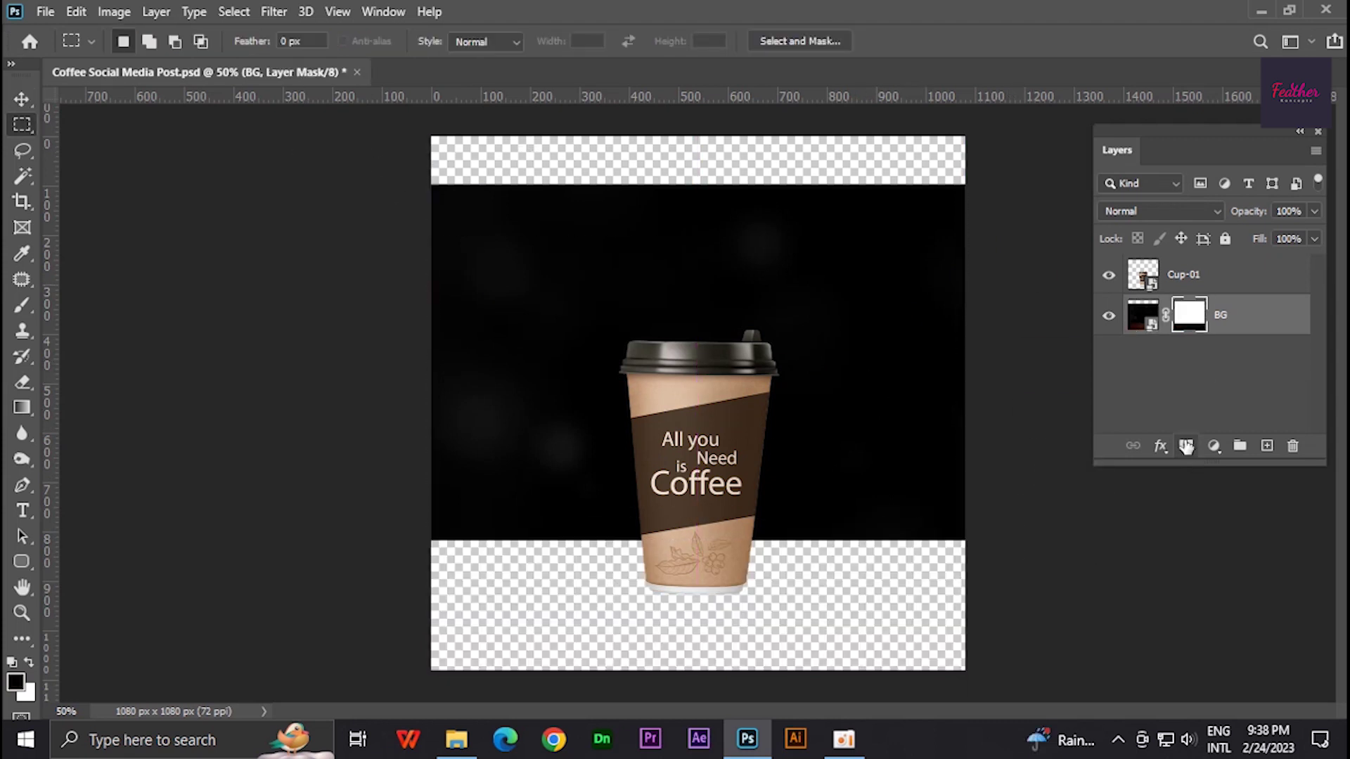
key("ctrl+z")
key("Delete")
key("ctrl+d")
scroll(662, 459, "up", 2)
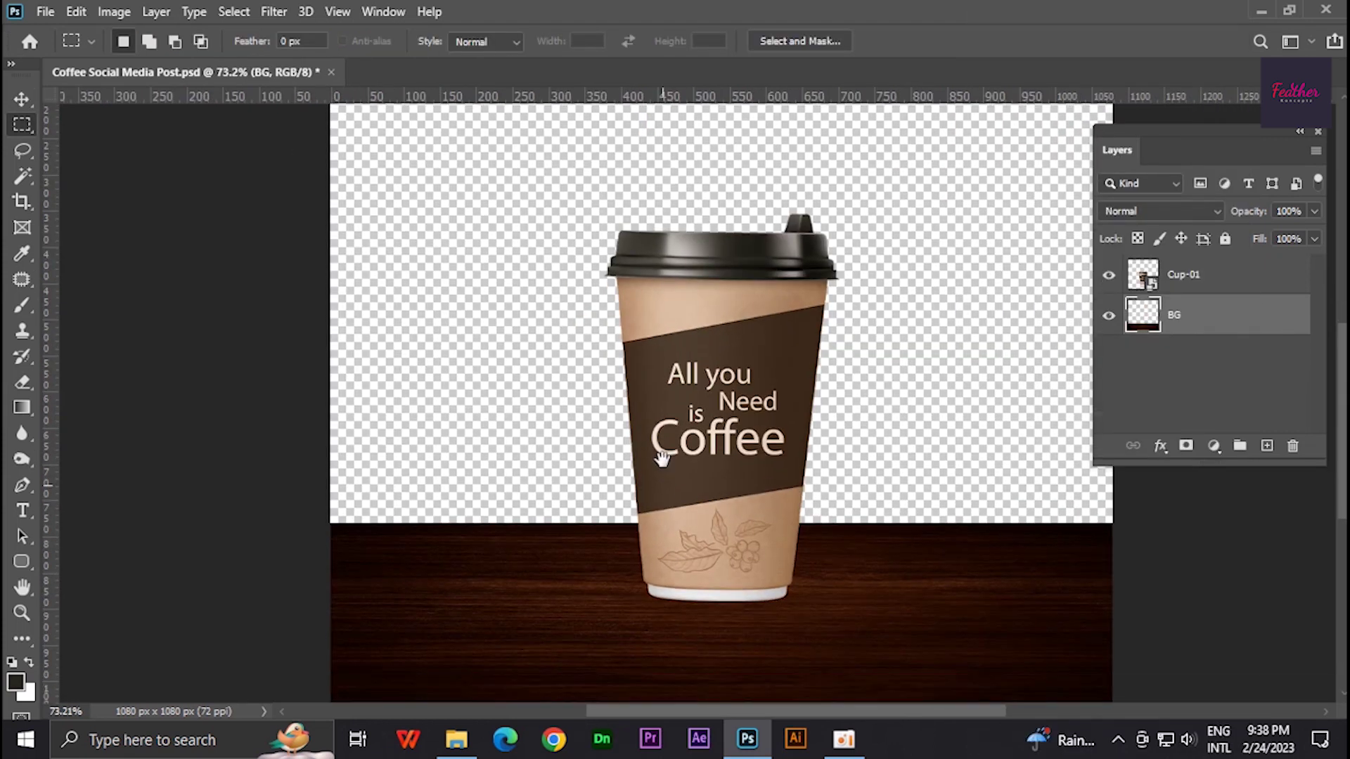
scroll(663, 458, "down", 2)
left_click(1266, 446)
Move the new layer below the background and add a Gradient Fill layer
left_click_drag(1224, 315, 1235, 360)
scroll(696, 404, "down", 2)
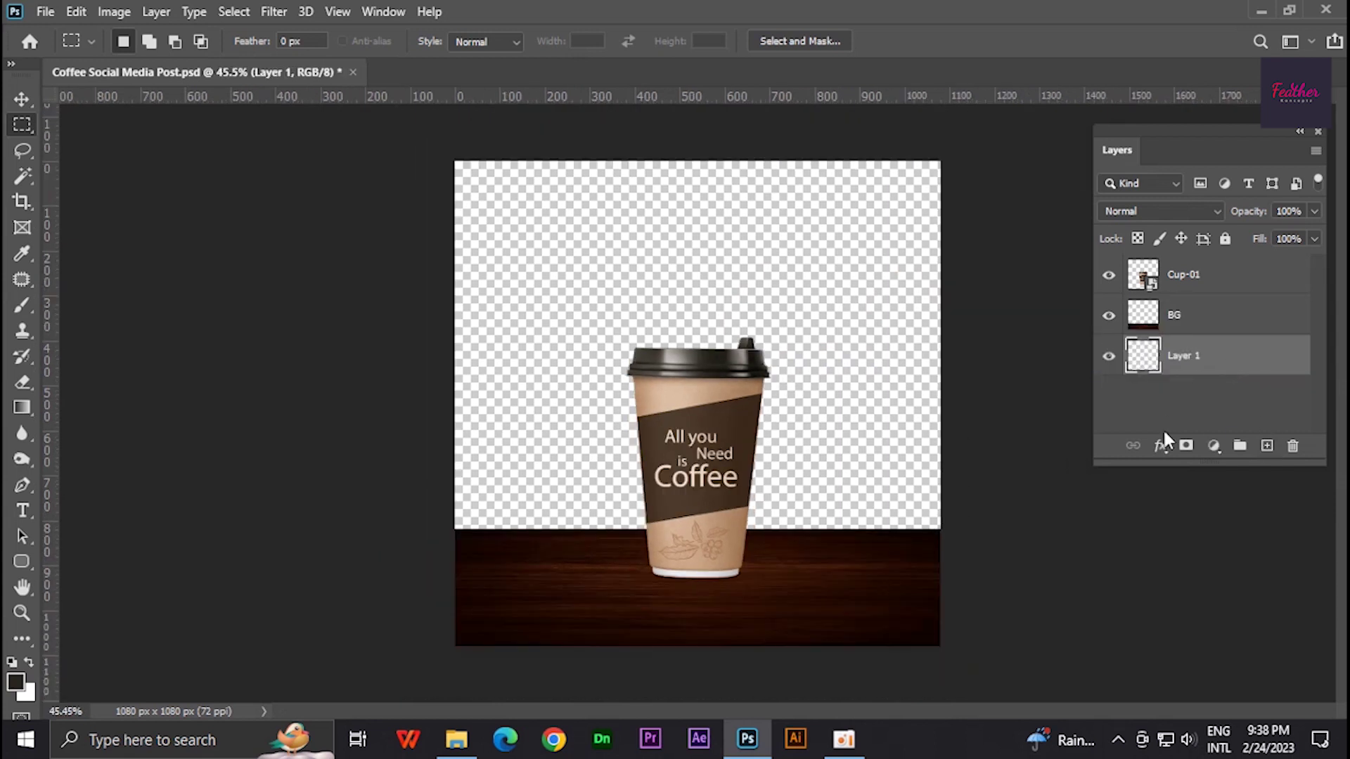
left_click(1215, 446)
left_click(1229, 115)
Set the gradient stops to dark brown and light tan sampled from the cup
left_click(295, 429)
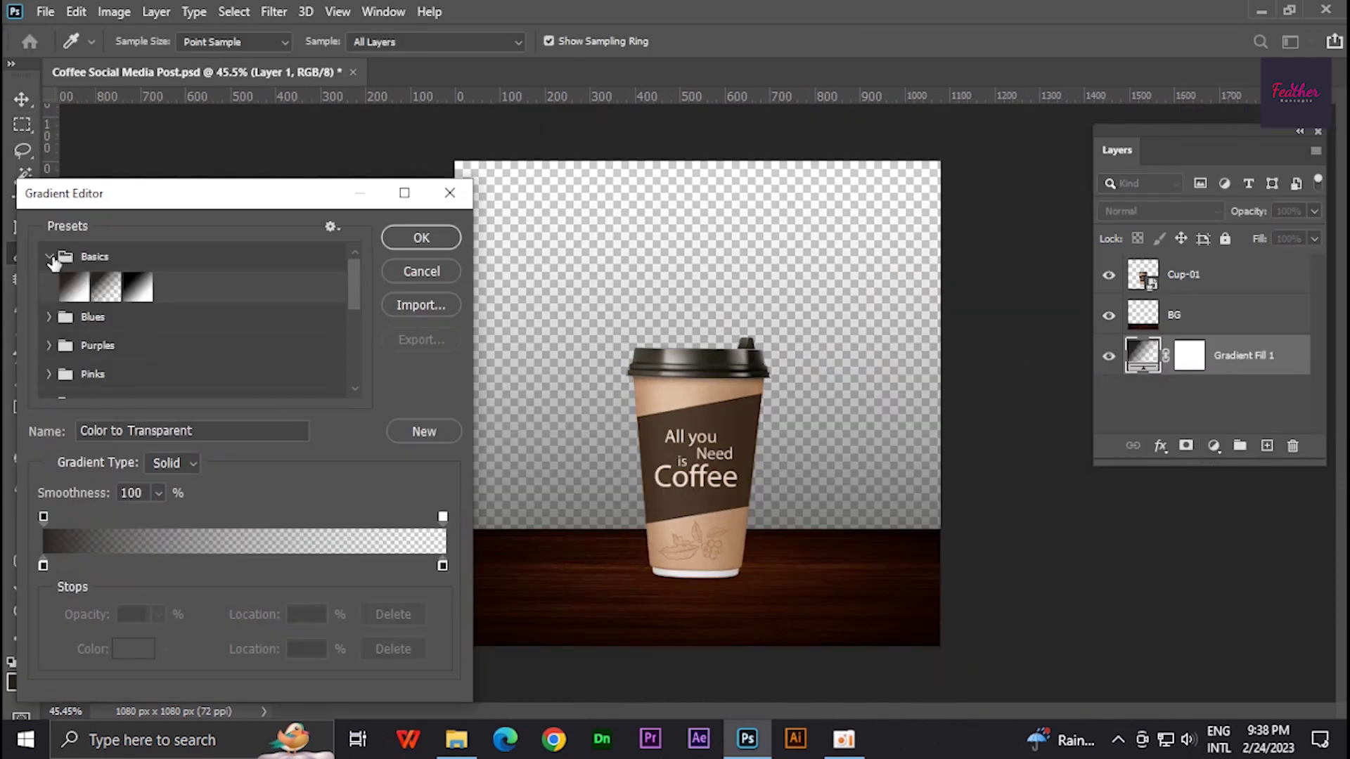
left_click(74, 287)
left_click(746, 485)
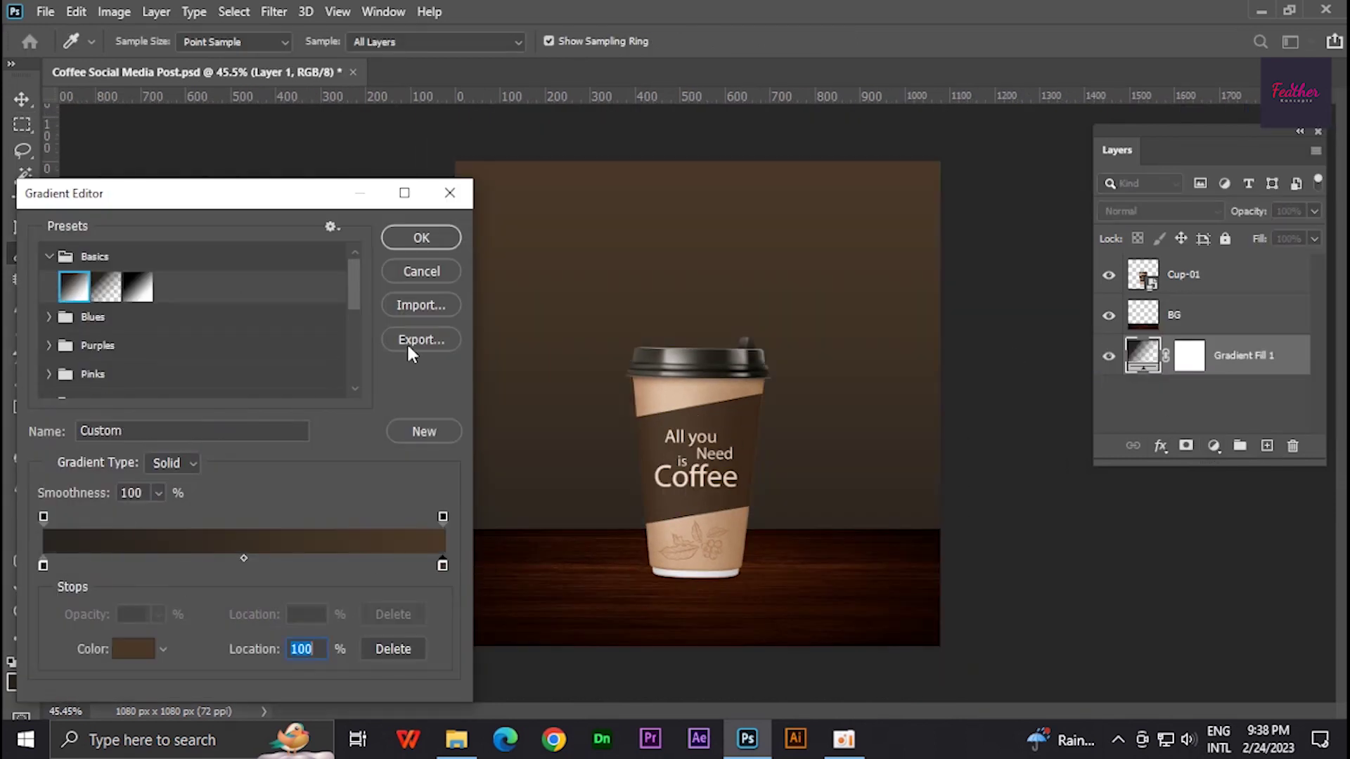
left_click_drag(675, 394, 740, 387)
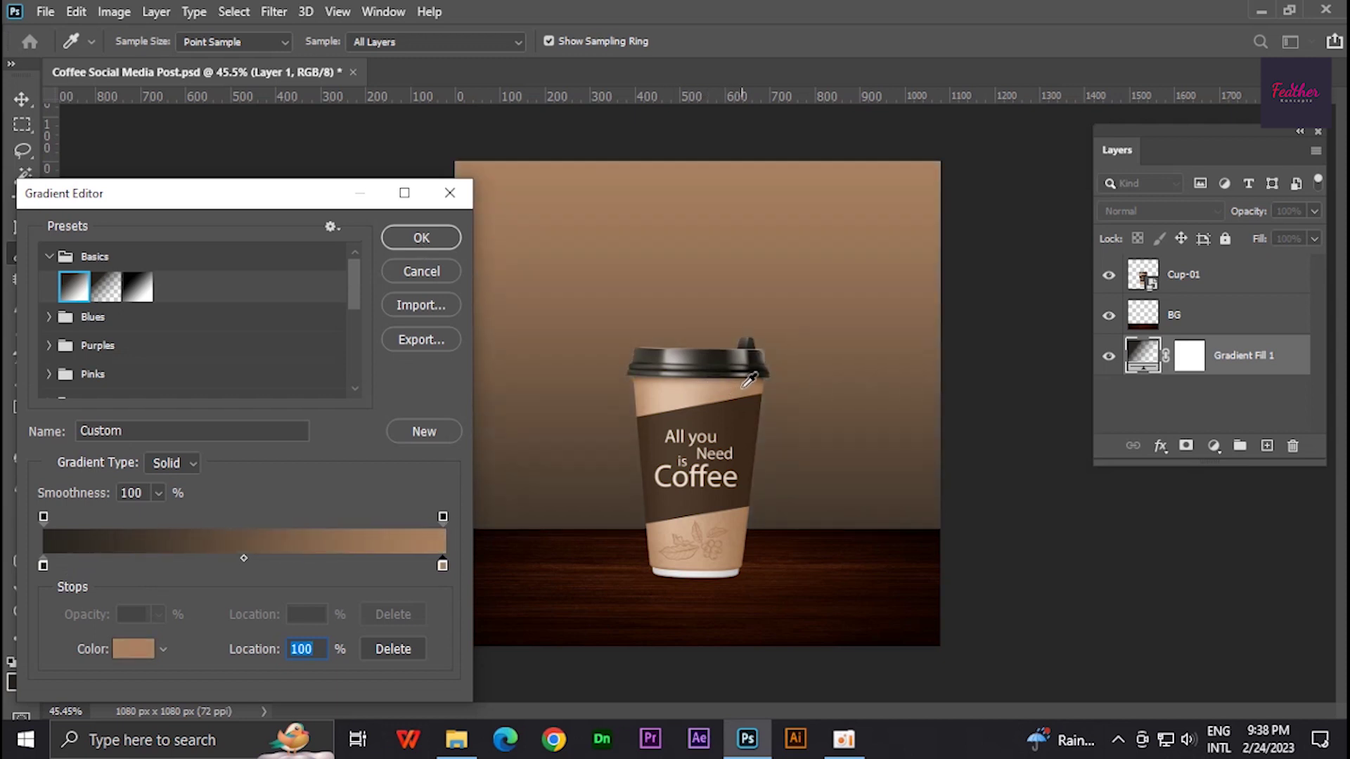
double_click(43, 566)
left_click(744, 415)
left_click(467, 230)
Make the gradient Radial and Reversed, raise its bright centre, and scale it to 133%
left_click(421, 238)
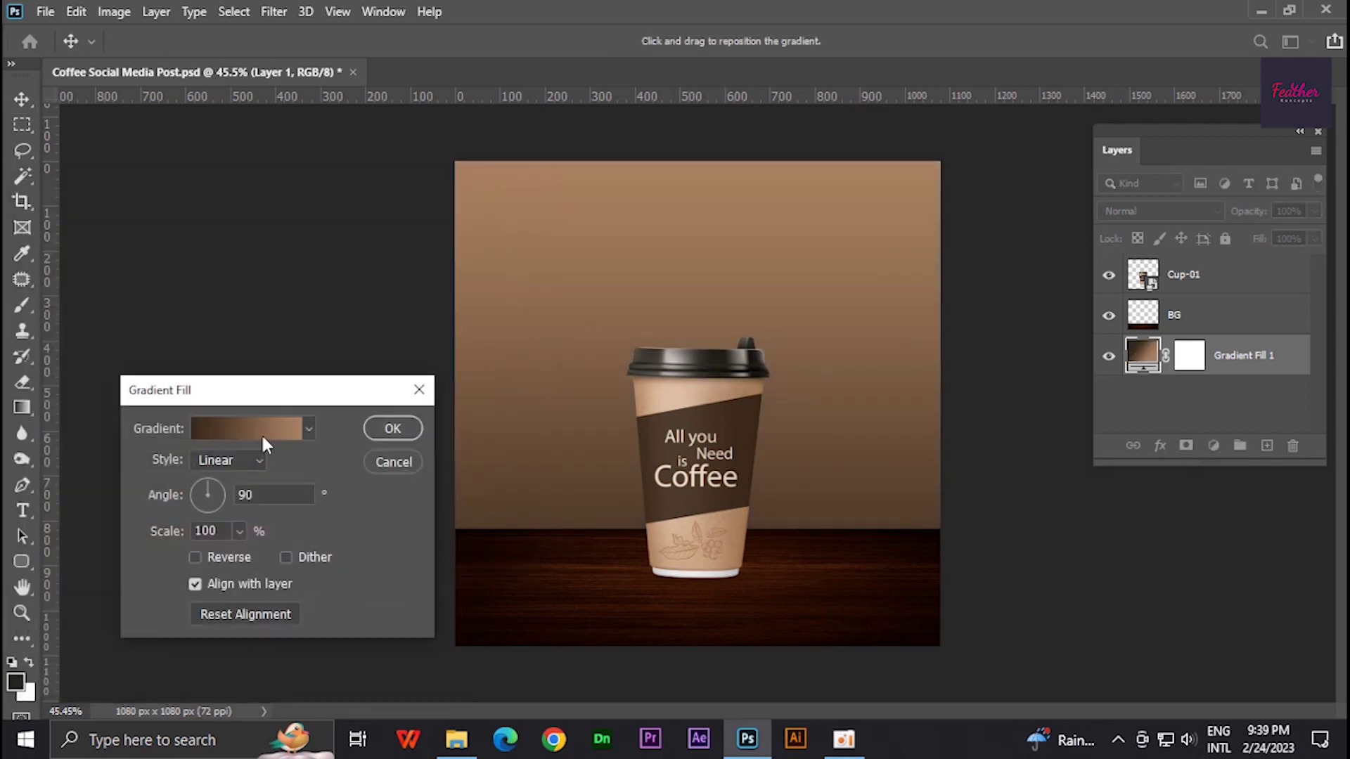
left_click(229, 459)
left_click(238, 495)
left_click(211, 556)
left_click_drag(696, 337, 695, 260)
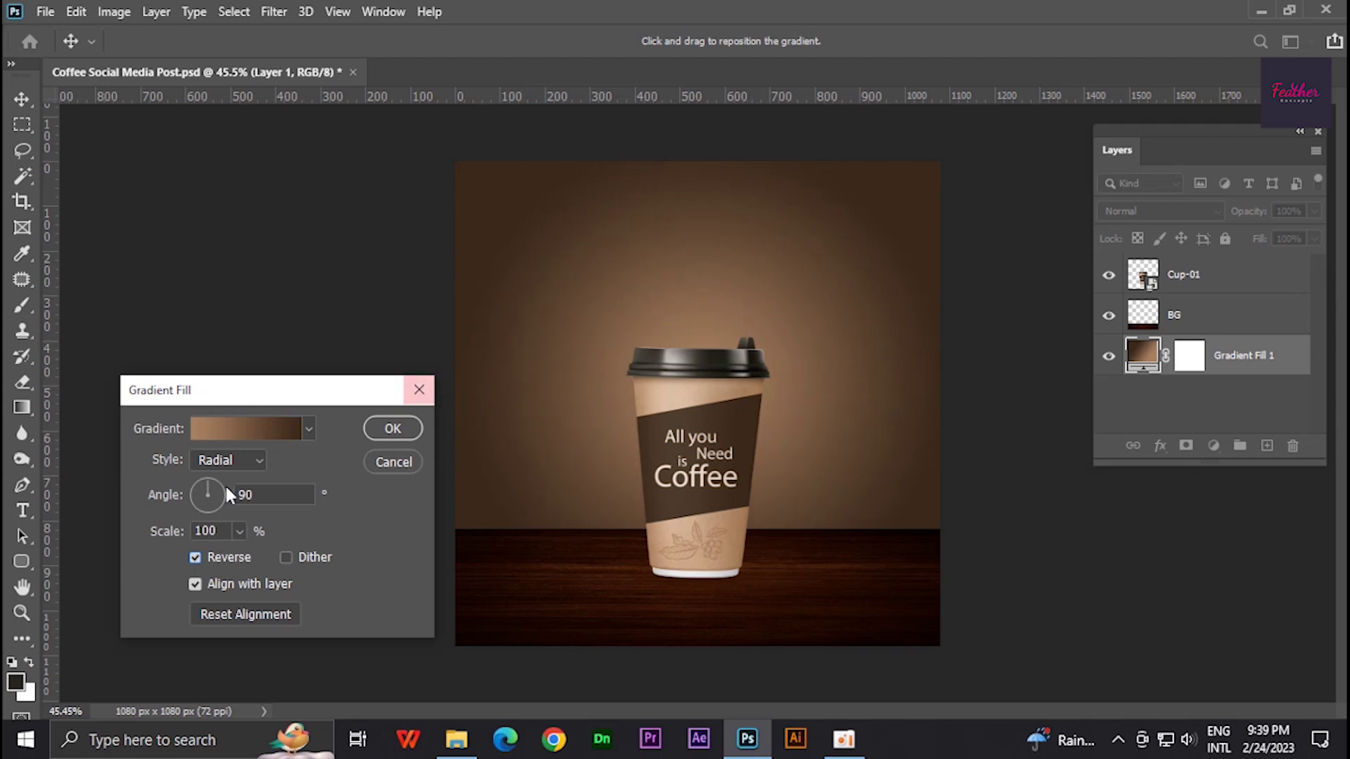
left_click_drag(235, 552, 242, 560)
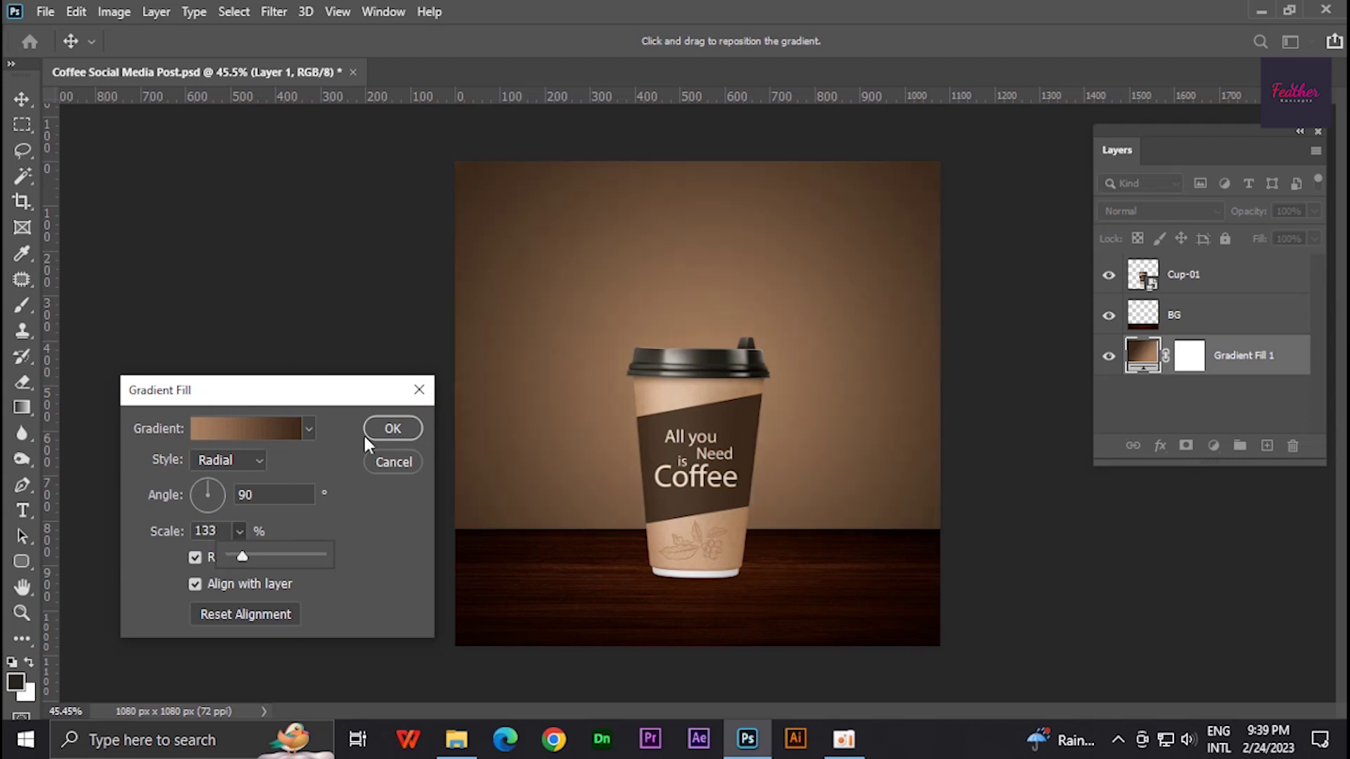
left_click(385, 430)
Select the cup layer and start a Free Transform on it
left_click(19, 103)
left_click(696, 450)
key("ctrl+t")
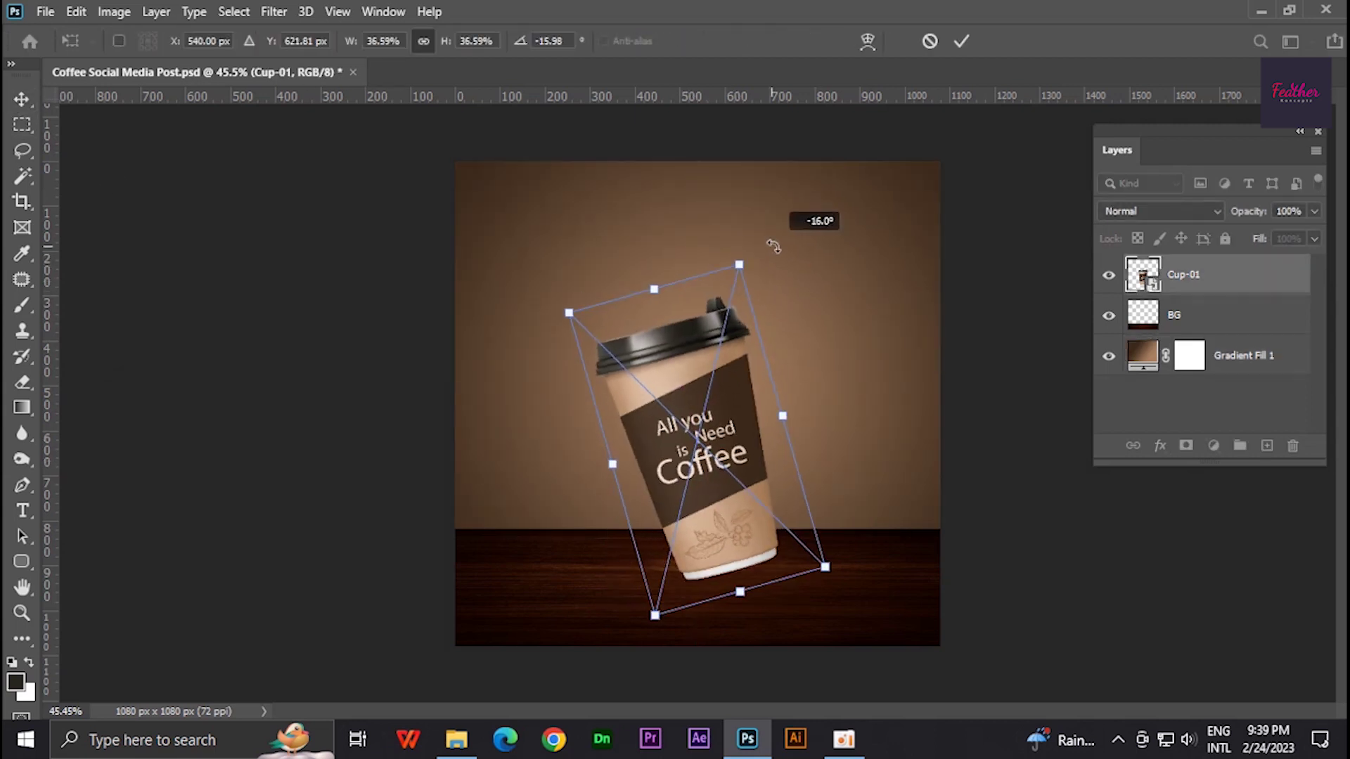
Rotate the cup about -16° so it leans, reposition it and commit
left_click_drag(787, 289, 794, 225)
left_click_drag(729, 404, 700, 379)
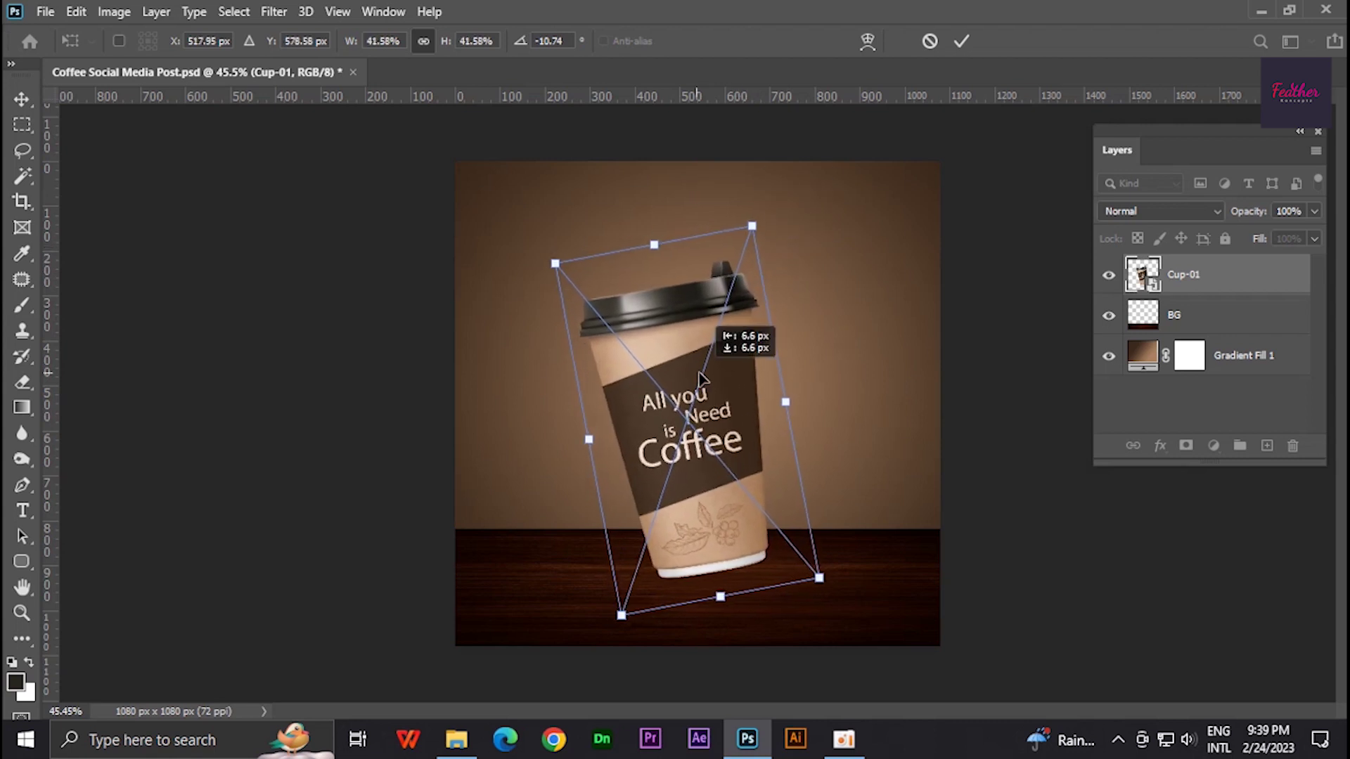
key("Return")
Rasterize the Cup-01 layer and soften its edges with the Blur tool
right_click(1258, 282)
left_click(1041, 368)
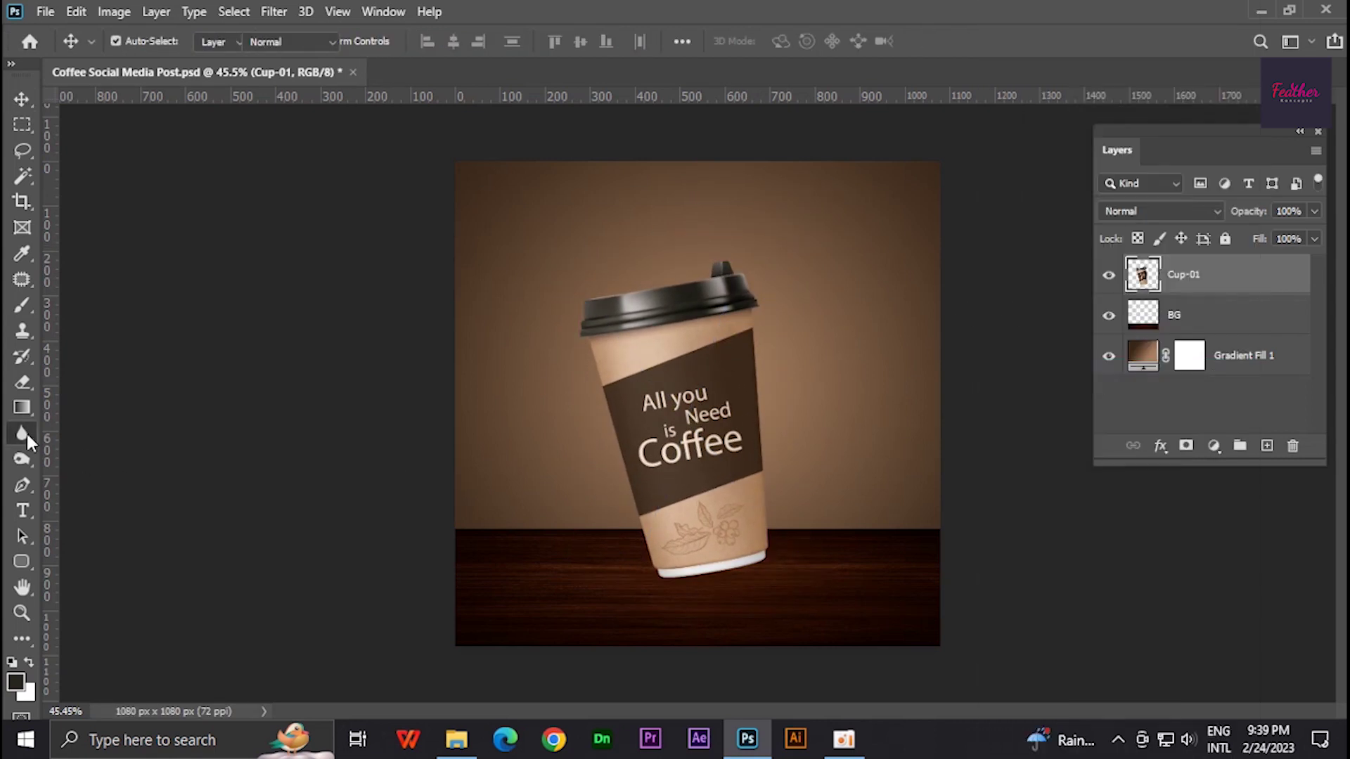
key("r")
scroll(696, 467, "up", 5)
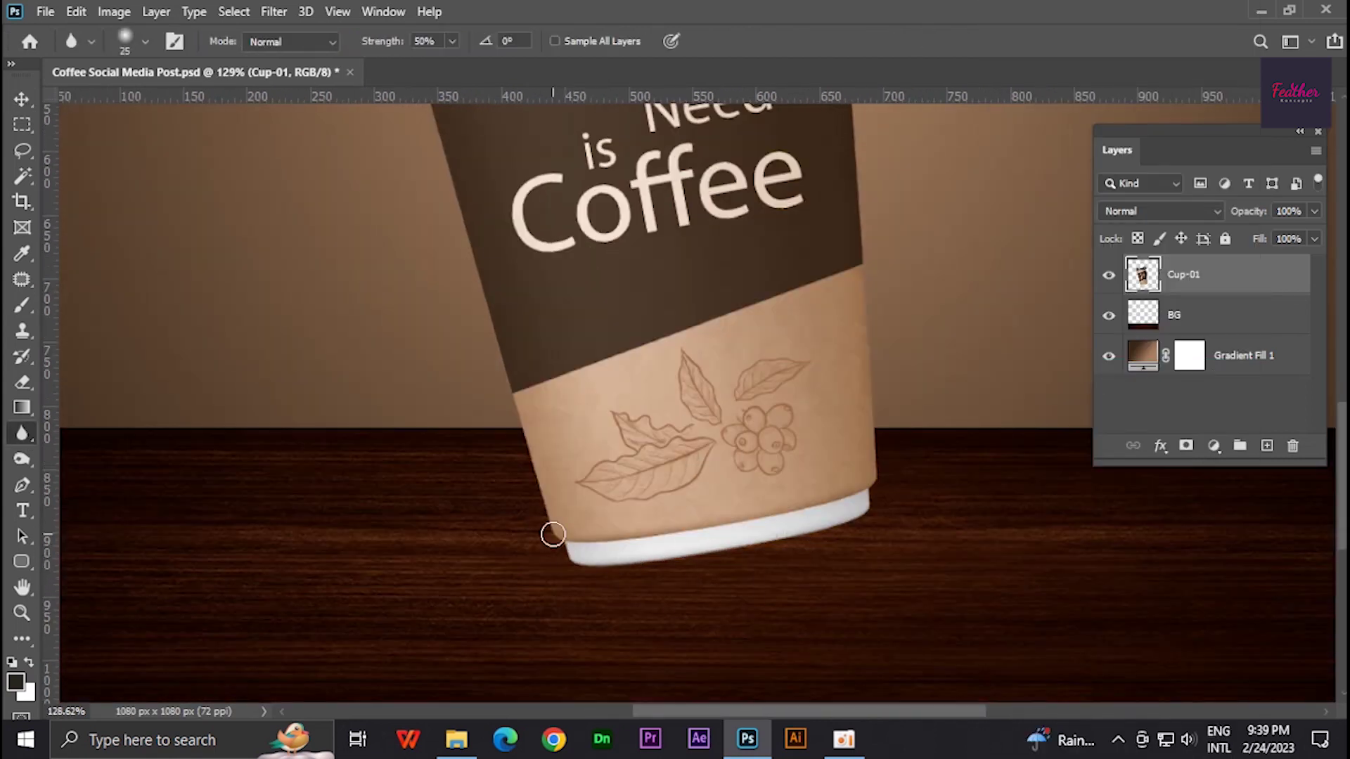
scroll(552, 534, "up", 7)
scroll(521, 408, "left", 2)
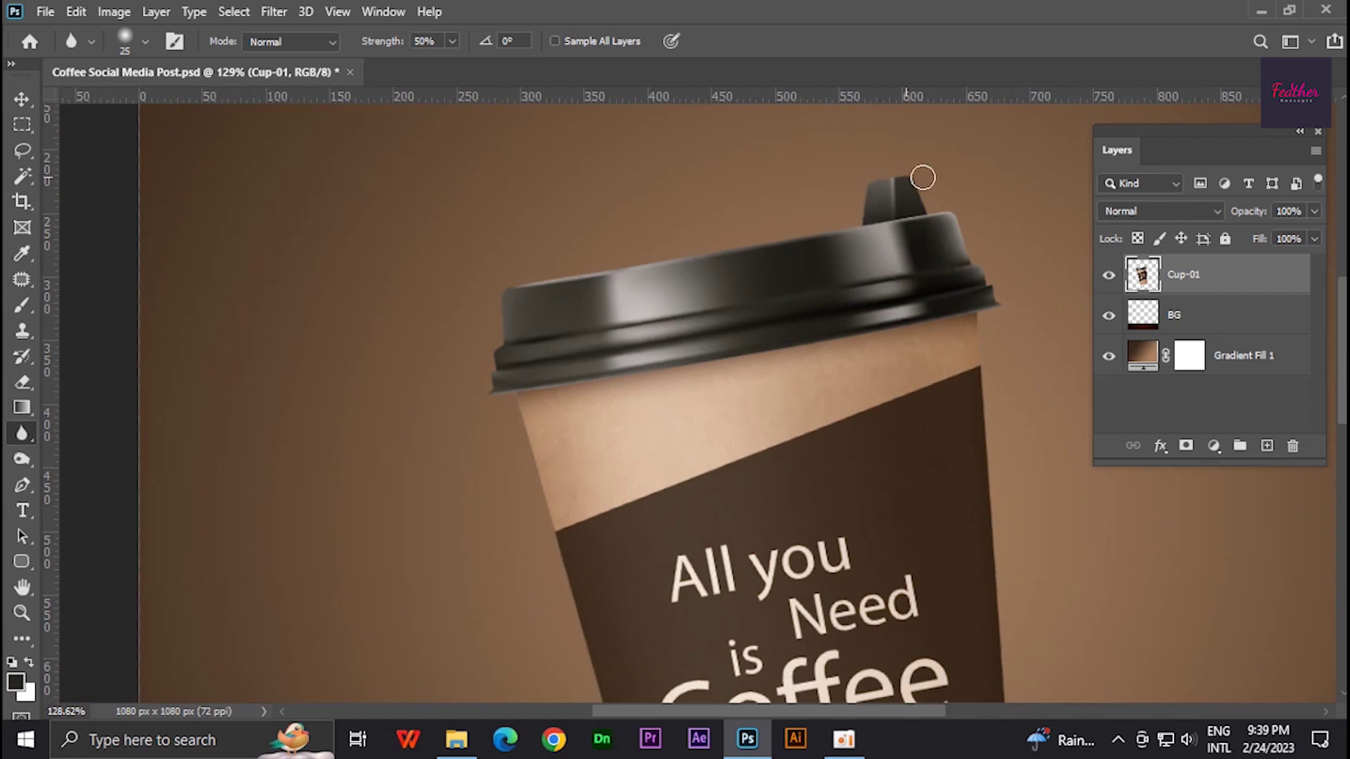
scroll(802, 515, "down", 5)
scroll(802, 515, "right", 3)
scroll(781, 513, "down", 3)
scroll(760, 509, "down", 2)
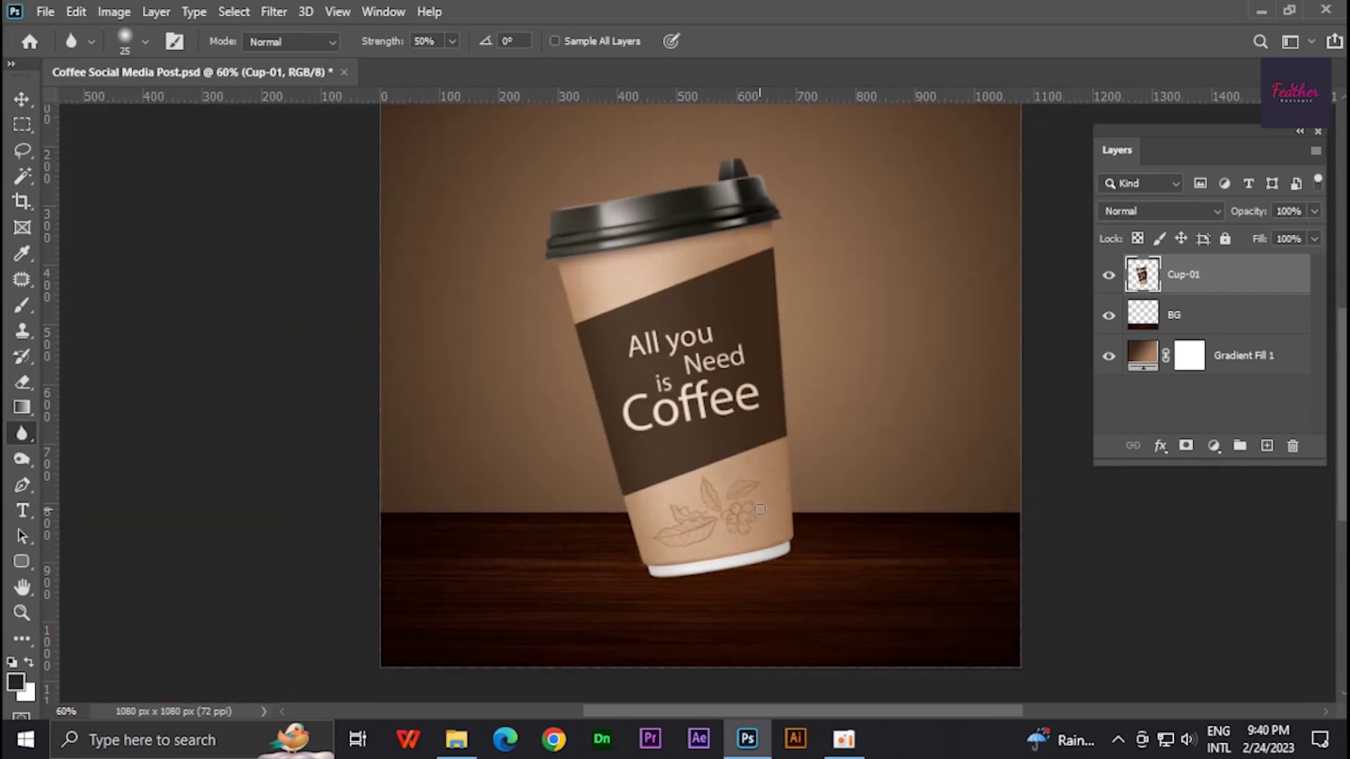
Load the cup's outline as a selection and add a new layer beneath the cup
left_click(1143, 274, "ctrl")
left_click(1198, 317)
key("ctrl+shift+alt+n")
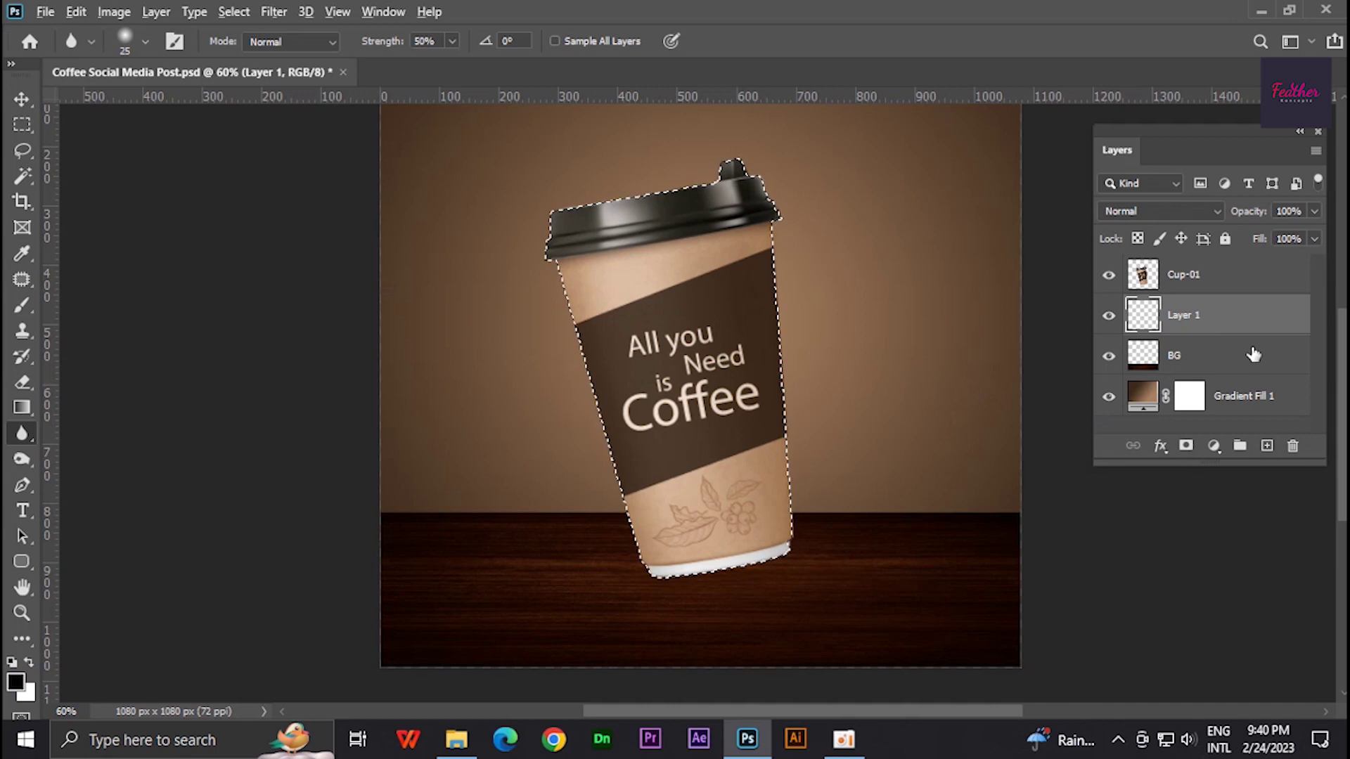
Squash and skew the black cup shape into a slanted shadow across the tabletop
key("ctrl+t")
left_click_drag(663, 158, 702, 507)
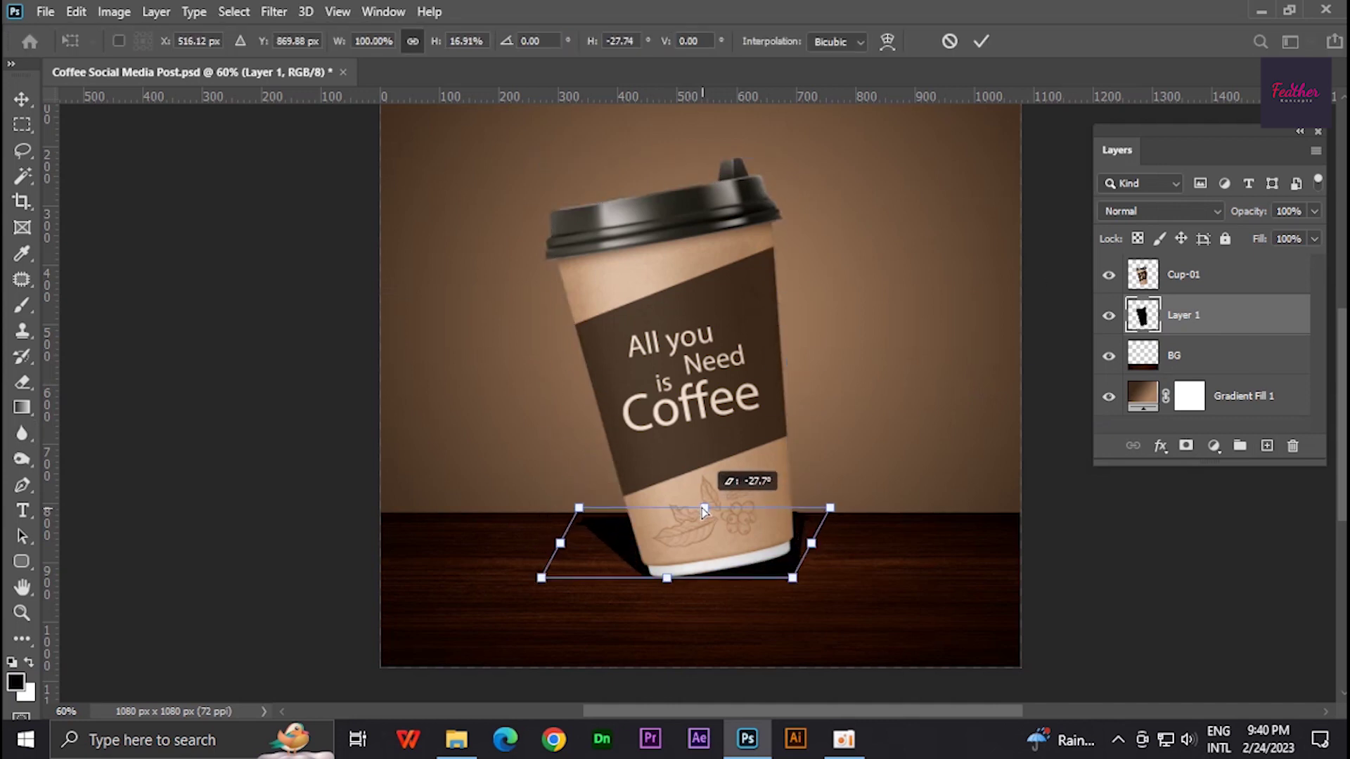
scroll(781, 567, "up", 2)
left_click_drag(782, 567, 768, 587)
left_click_drag(637, 471, 334, 474)
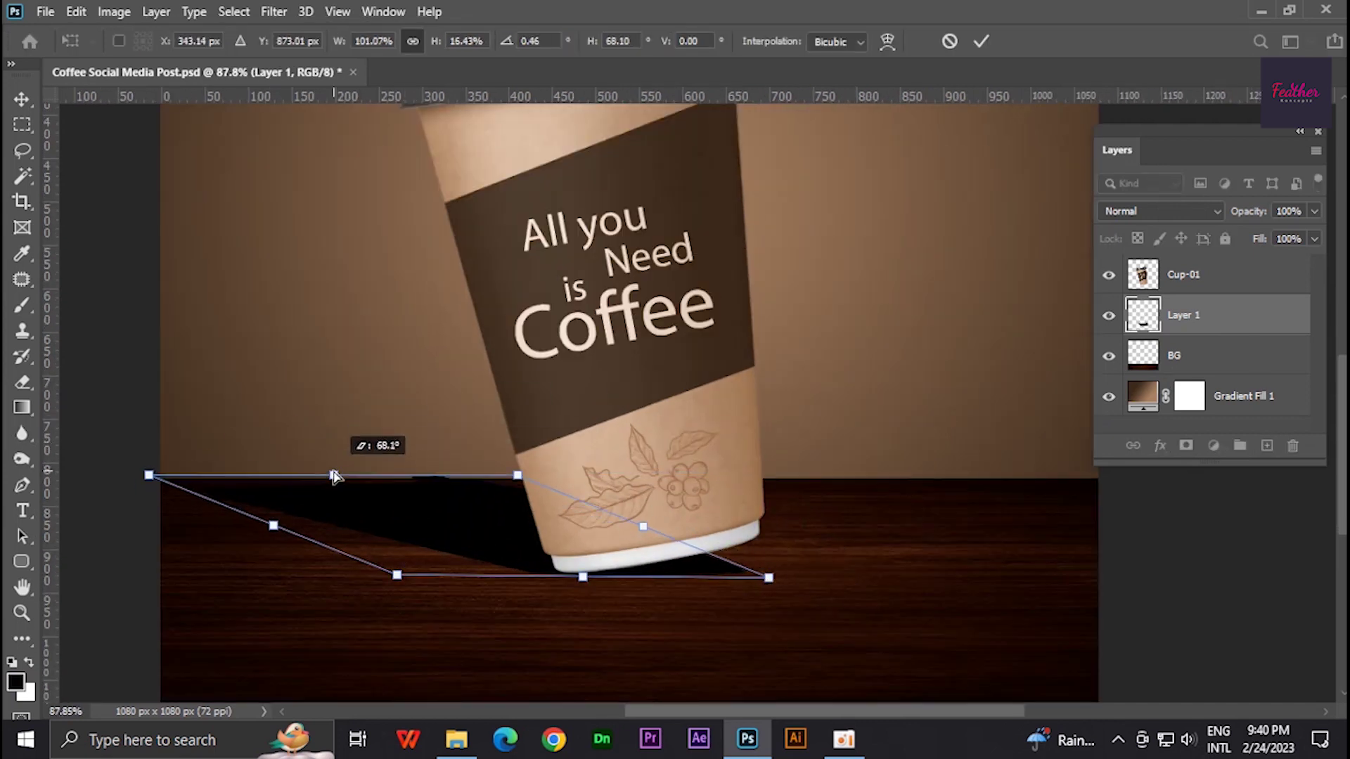
left_click_drag(769, 577, 778, 539)
mouse_move(394, 575)
left_mouse_down()
mouse_move(363, 650)
mouse_move(236, 686)
left_mouse_up()
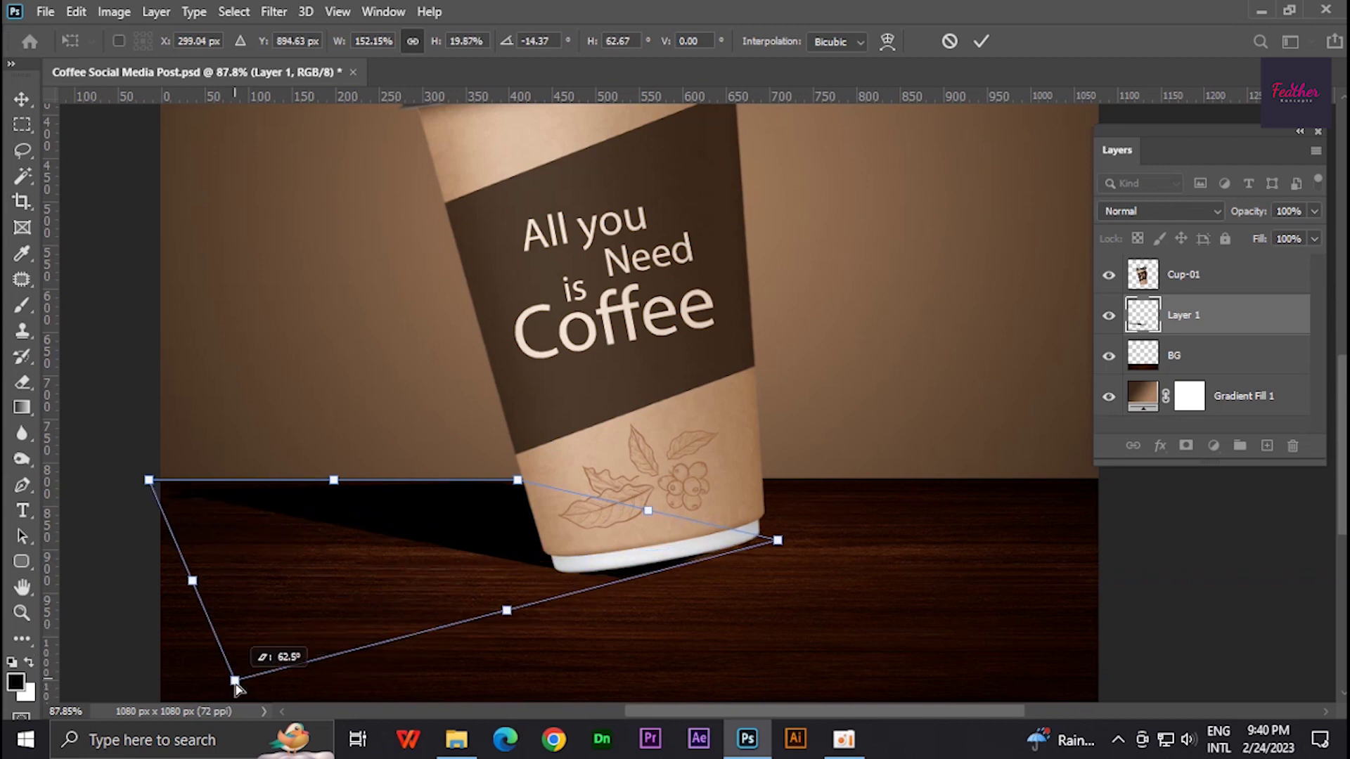
left_click_drag(782, 543, 785, 545)
key("Return")
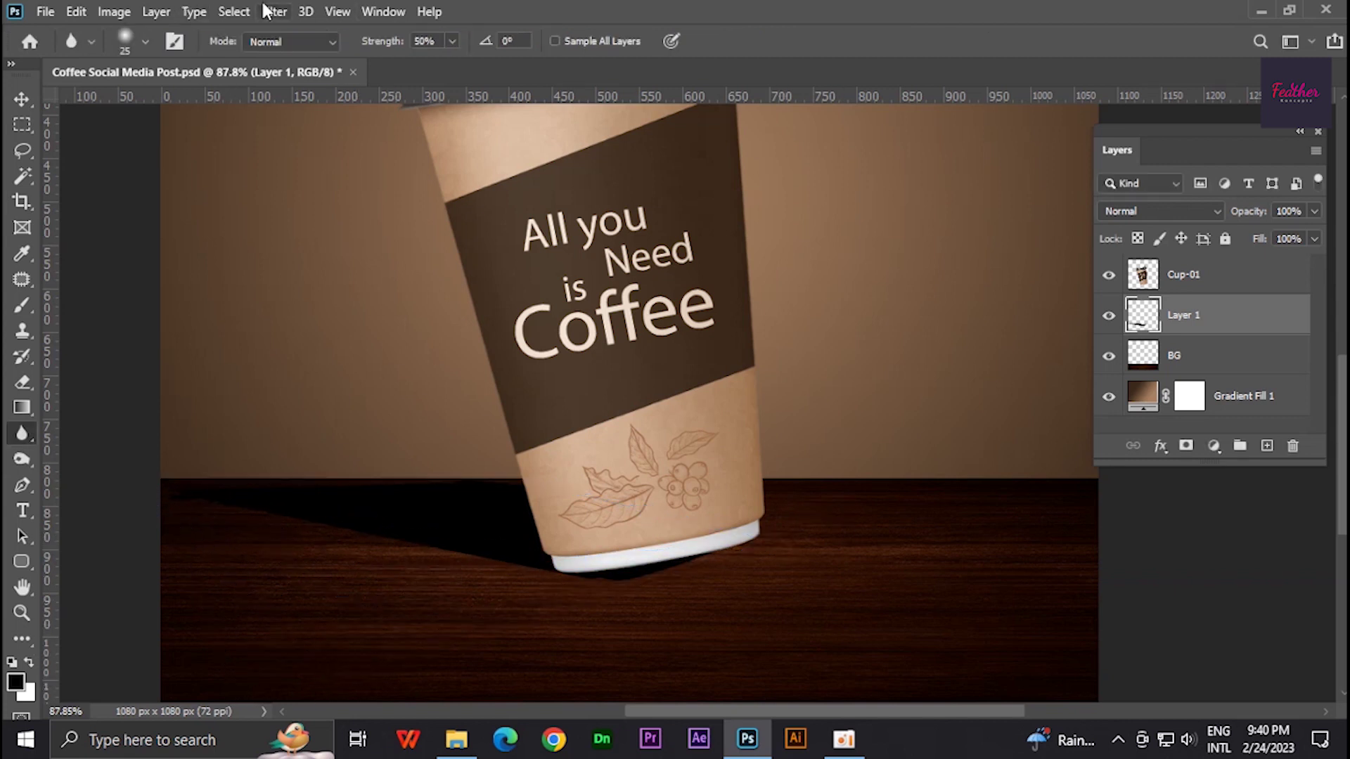
Blur the shadow with a 22.2 Gaussian Blur and add a mask to fade it
left_click(273, 11)
left_click(566, 305)
left_click_drag(861, 450, 843, 455)
key("Return")
key("b")
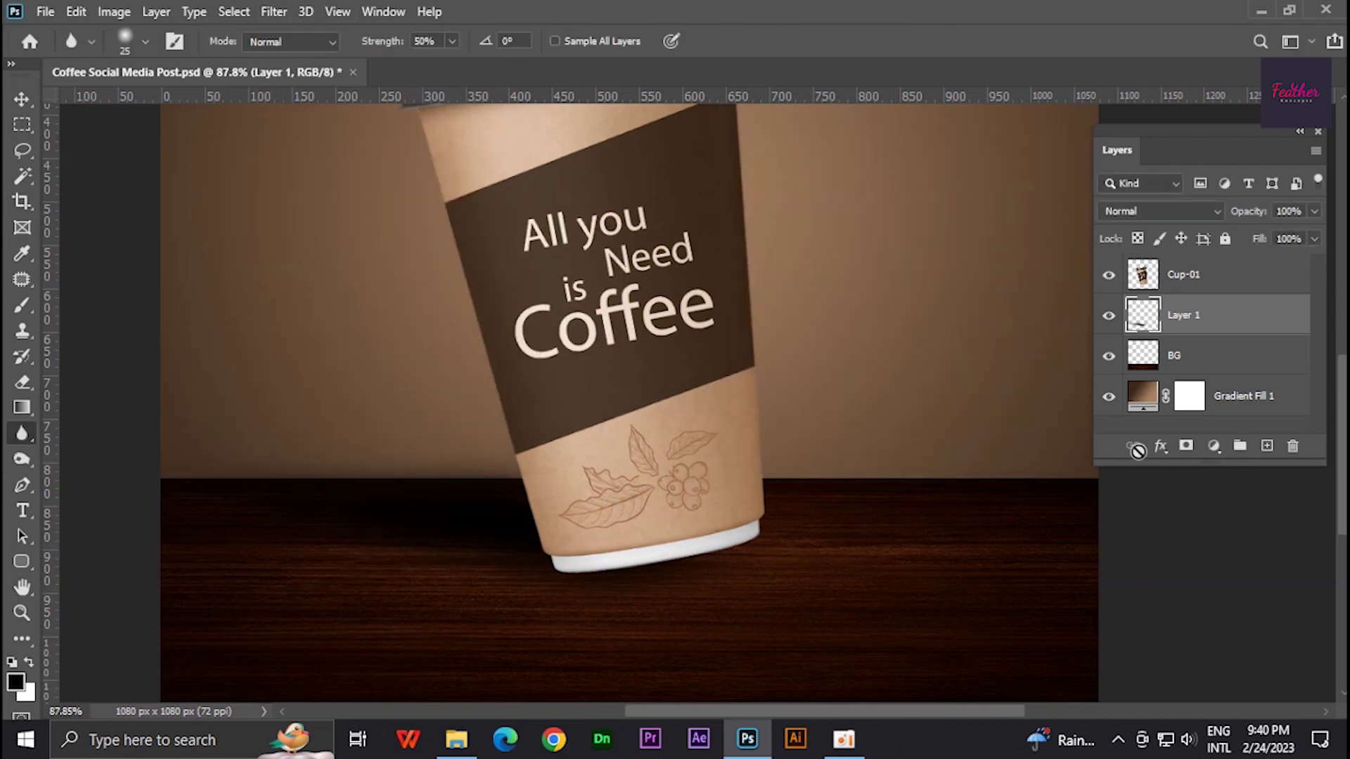
left_click(1186, 446)
scroll(330, 512, "down", 3)
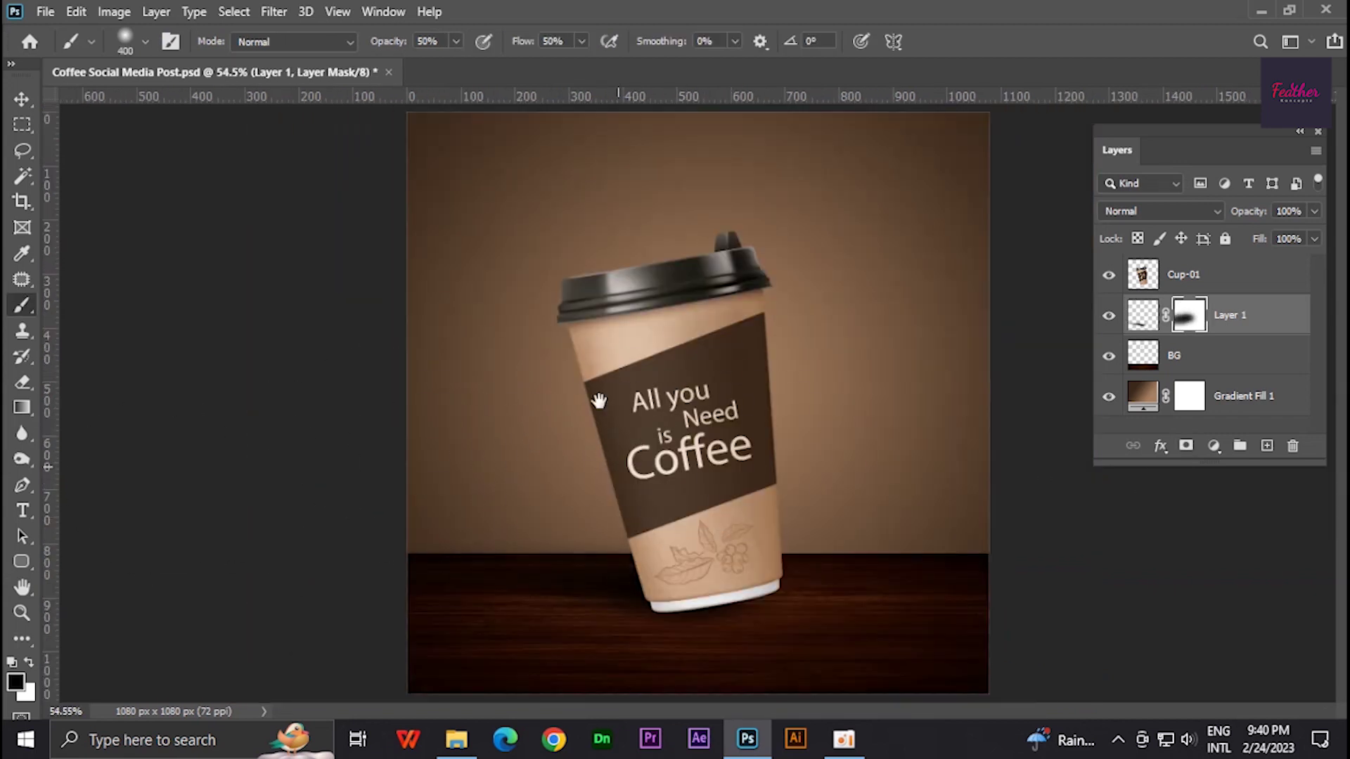
scroll(795, 502, "up", 2)
key("bracketleft")
key("bracketleft")
key("bracketleft")
Paint a soft dark patch on a new layer, then flatten and tilt it under the cup
left_click(1265, 446)
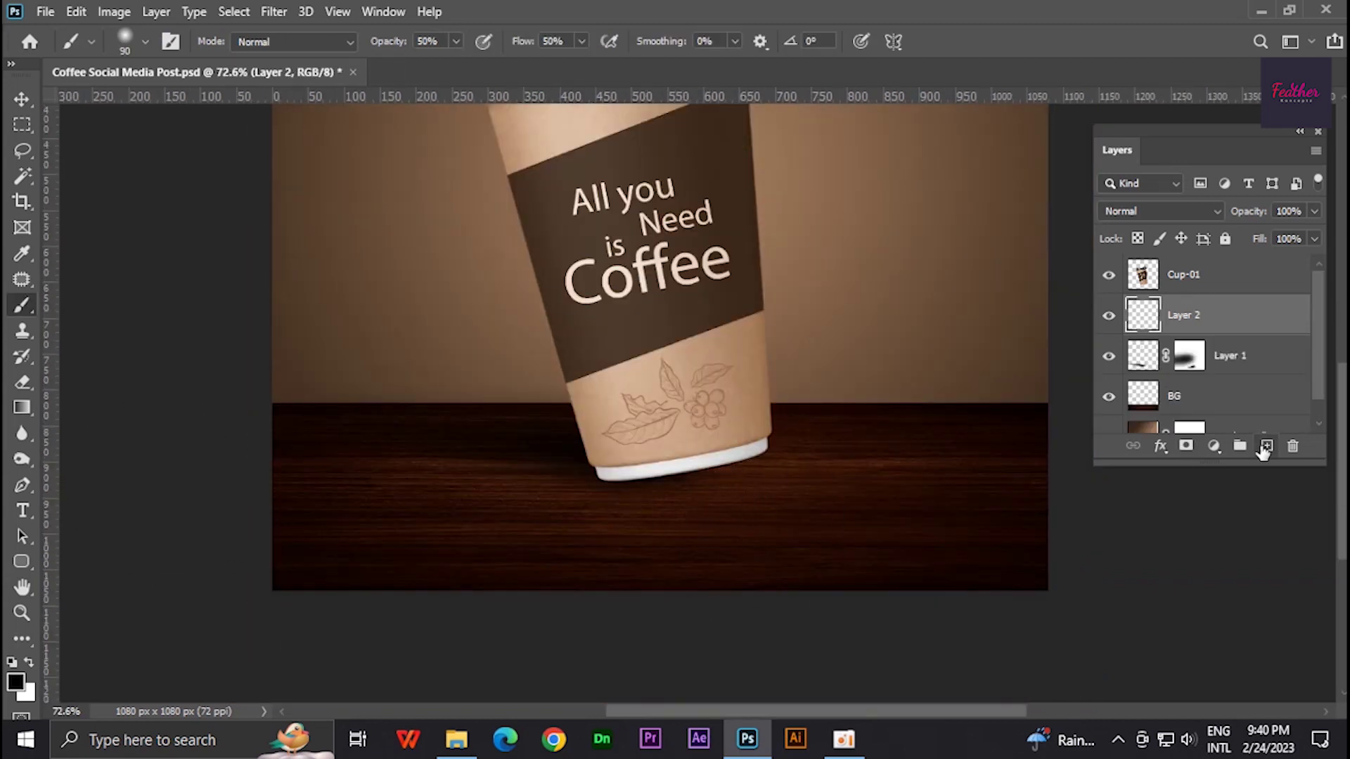
key("bracketright")
key("bracketright")
key("bracketright")
left_click(669, 431)
key("ctrl+t")
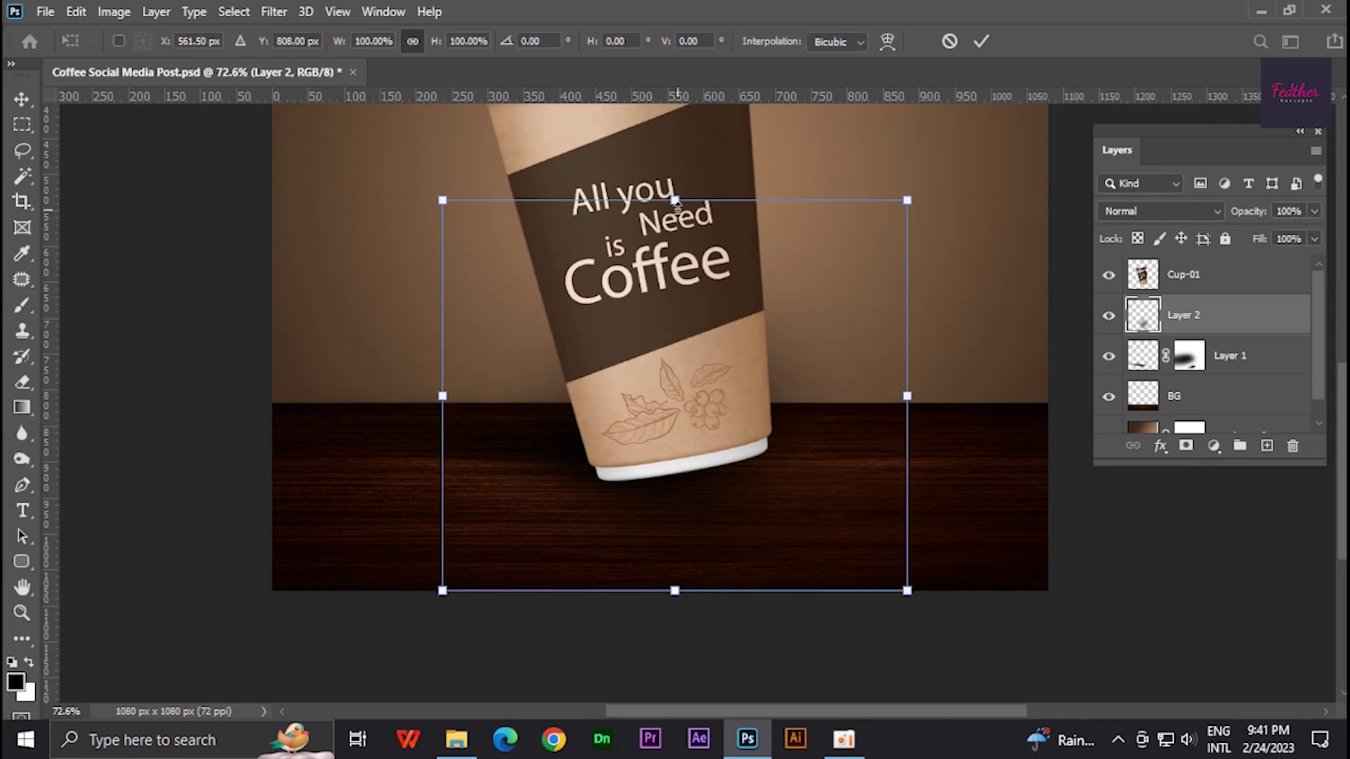
left_click_drag(677, 202, 677, 536)
scroll(763, 517, "up", 1)
left_click_drag(950, 521, 951, 466)
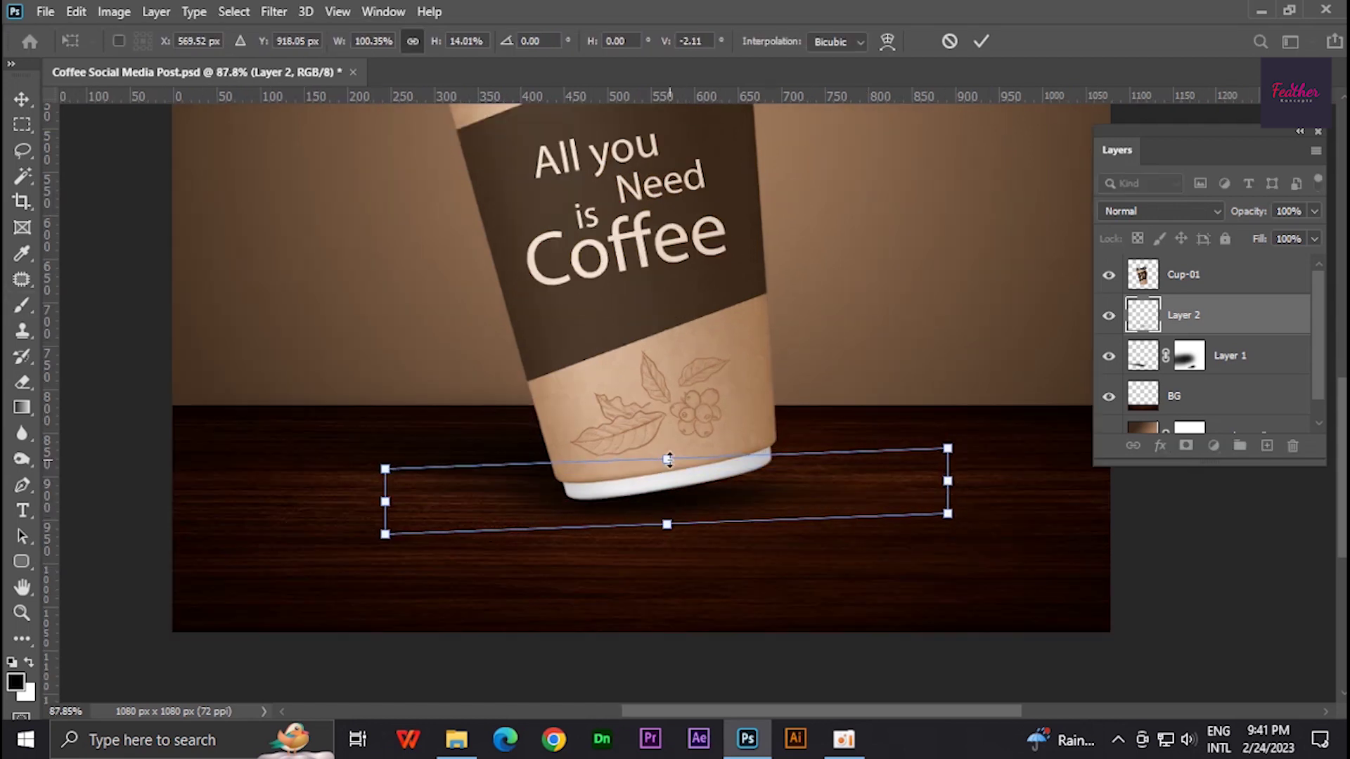
key("Return")
Move the shadow above the cup, widen it, and give it a darker blend mode
key("b")
key("ctrl+bracketright")
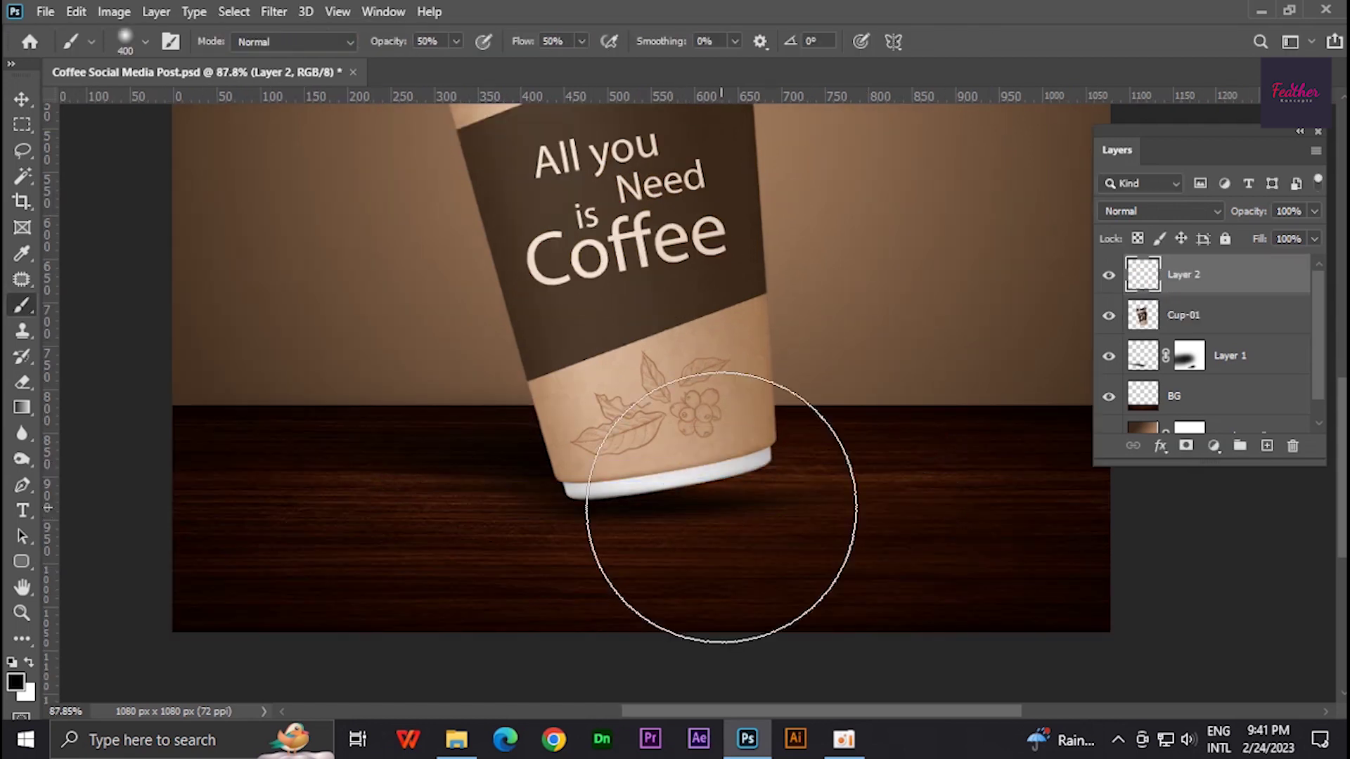
key("ctrl+t")
left_click_drag(938, 502, 1004, 500)
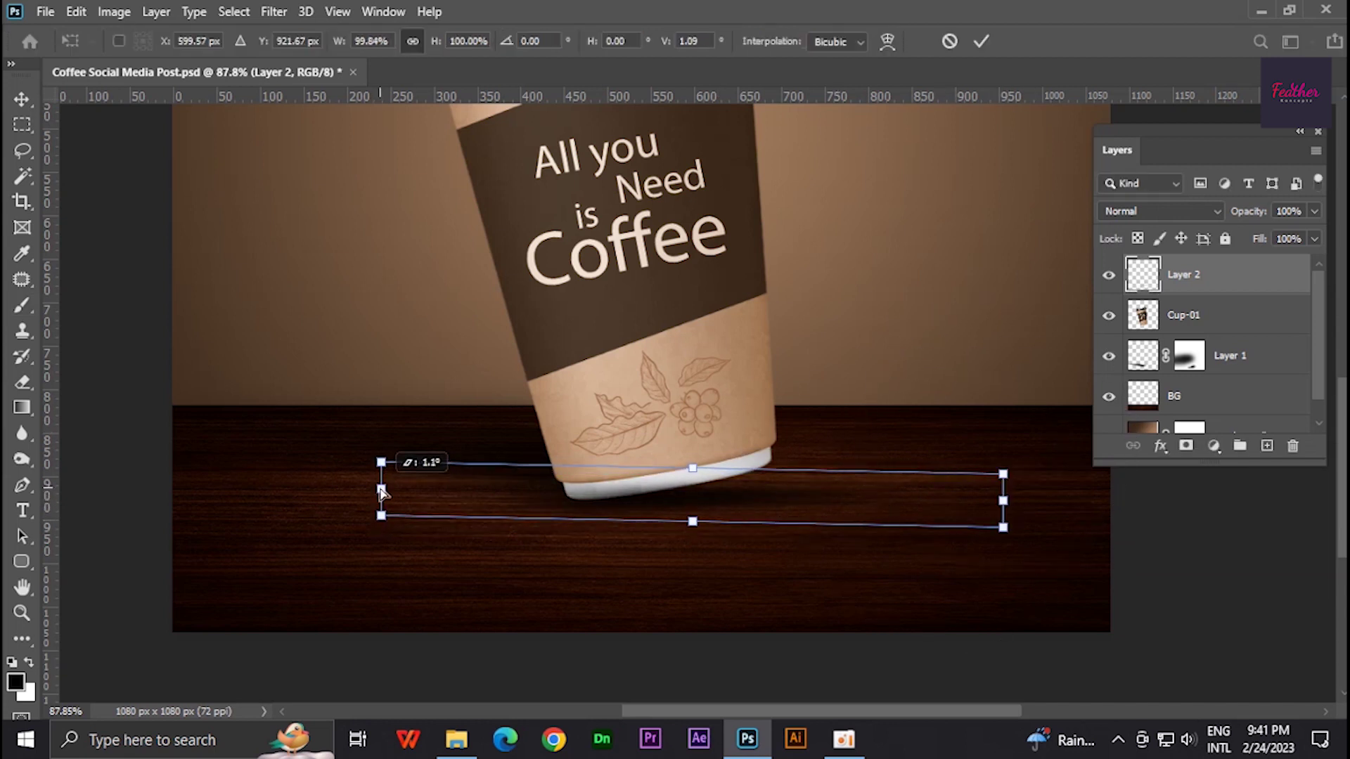
key("Return")
key("b")
left_click(1160, 211)
left_click(1144, 234)
Try Soft Light blending on Layer 1, then keep it at Normal
scroll(1150, 209, "down", 6)
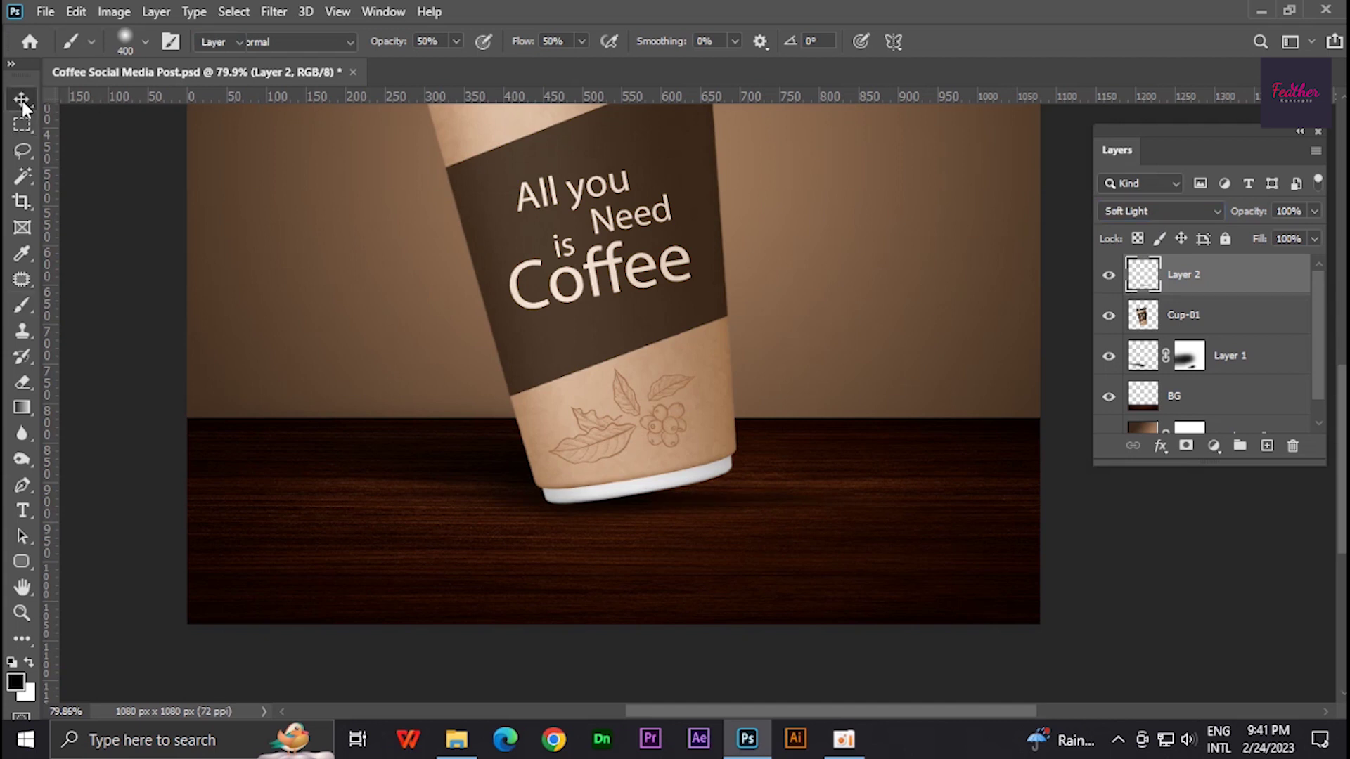
left_click(22, 99)
left_click(1231, 355)
left_click(1160, 211)
left_click(1125, 470)
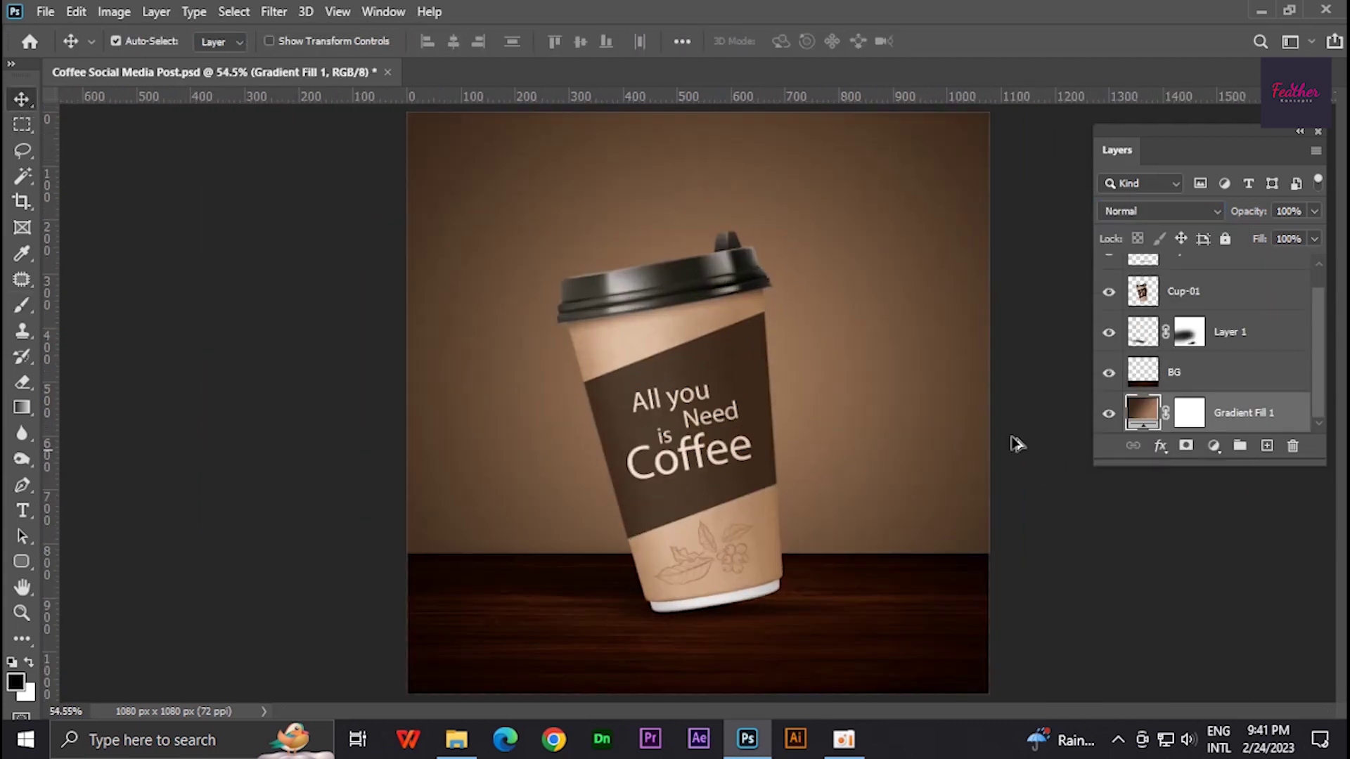
left_click(1198, 337)
left_click(1160, 211)
left_click(1121, 226)
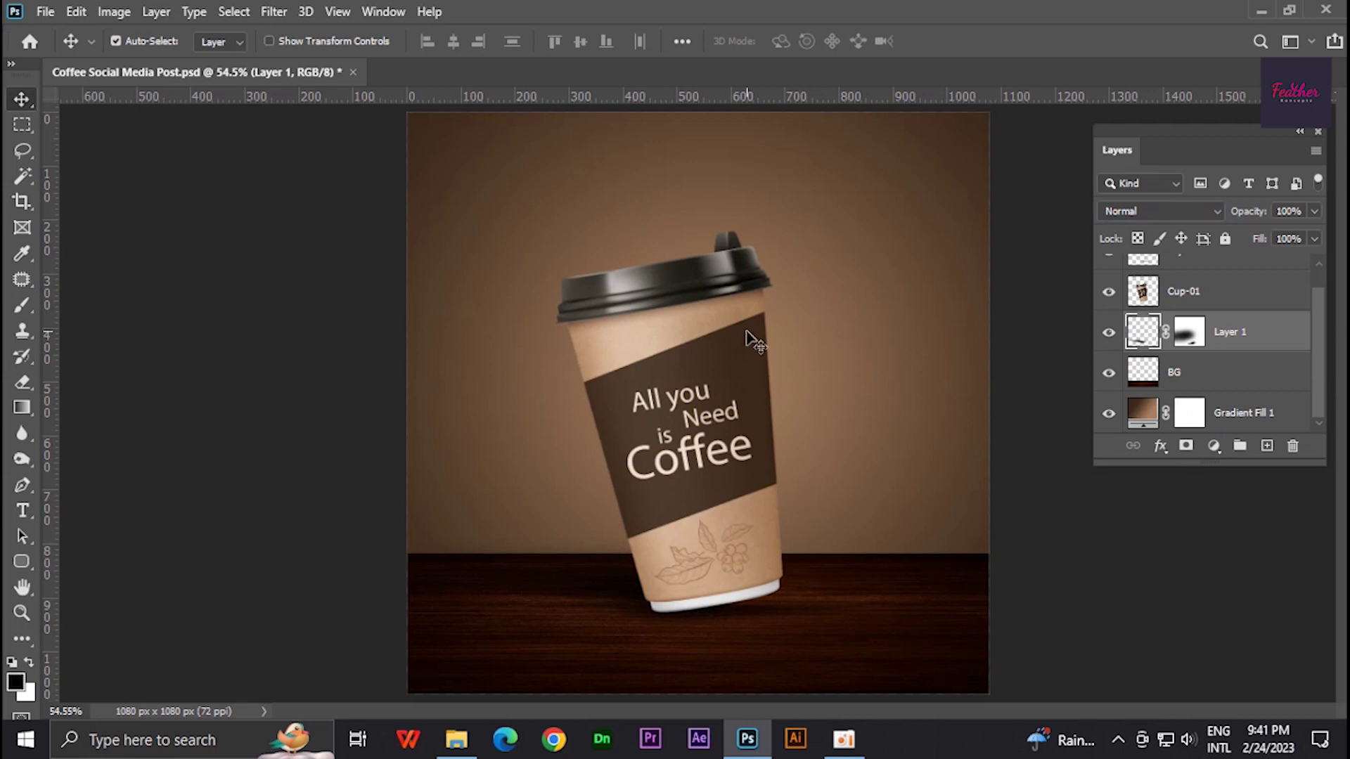
Select the first line of post text in the Content text file
left_click(457, 738)
double_click(334, 130)
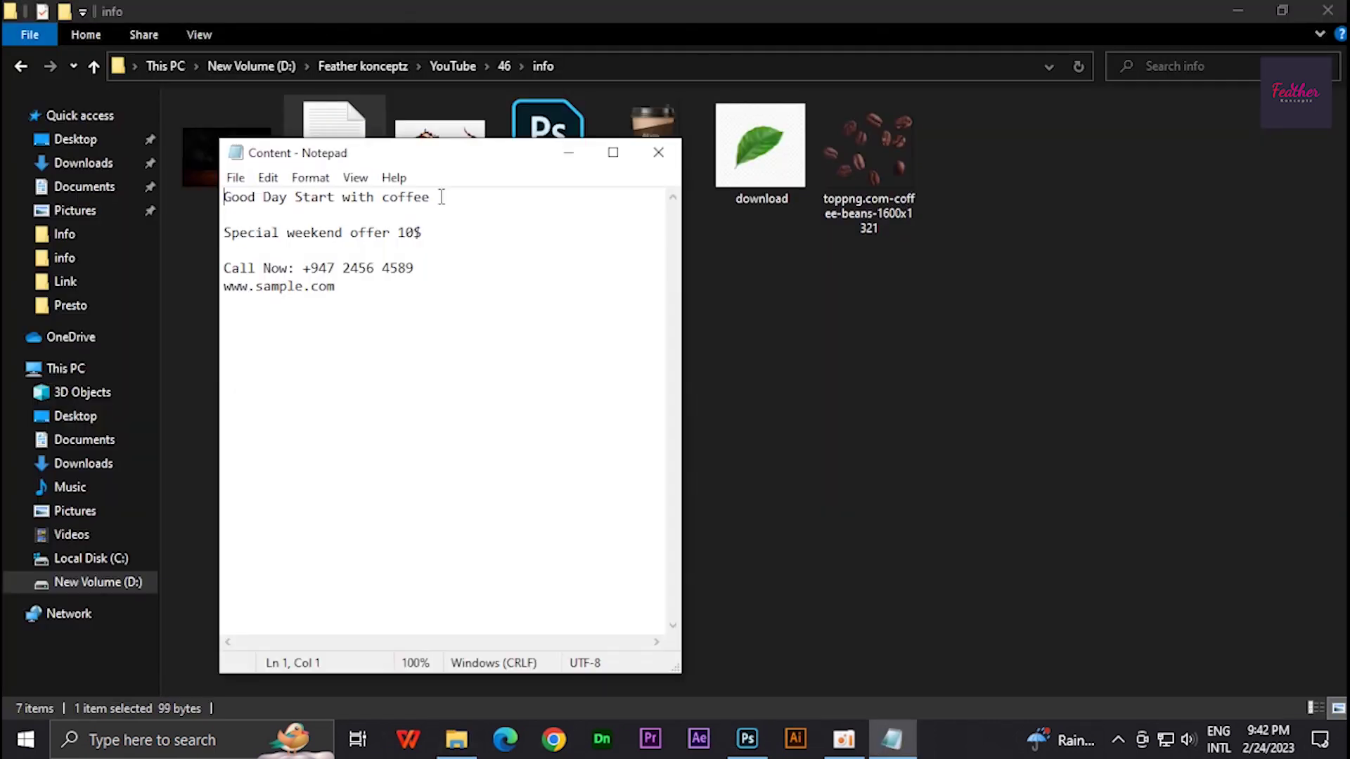
left_click_drag(232, 197, 223, 197)
key("ctrl+c")
left_click(747, 738)
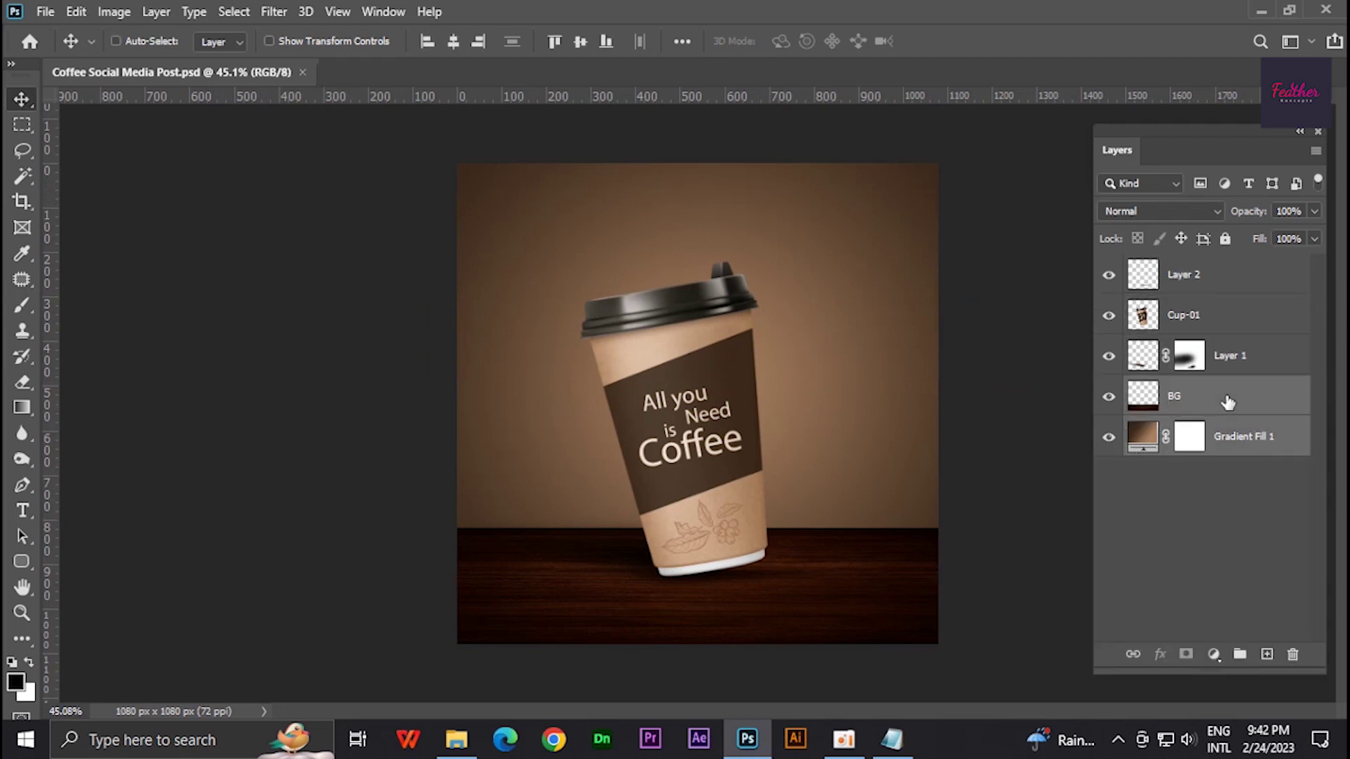
Group the layers into Background and Coffee Cup (Layer 1, Cup-01, Layer 2) groups
key("ctrl+g")
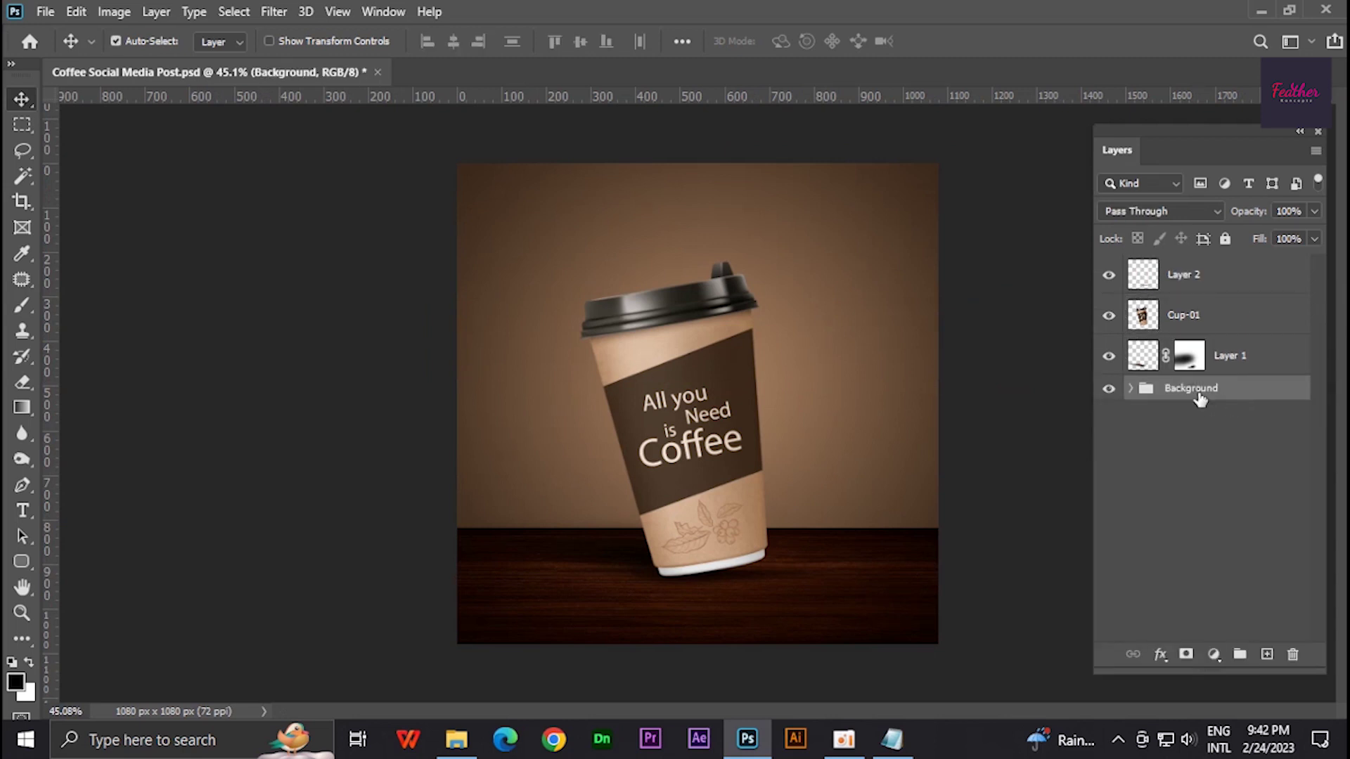
left_click(1220, 355)
left_click(1237, 282, "shift")
key("ctrl+g")
type("Coffee Cup")
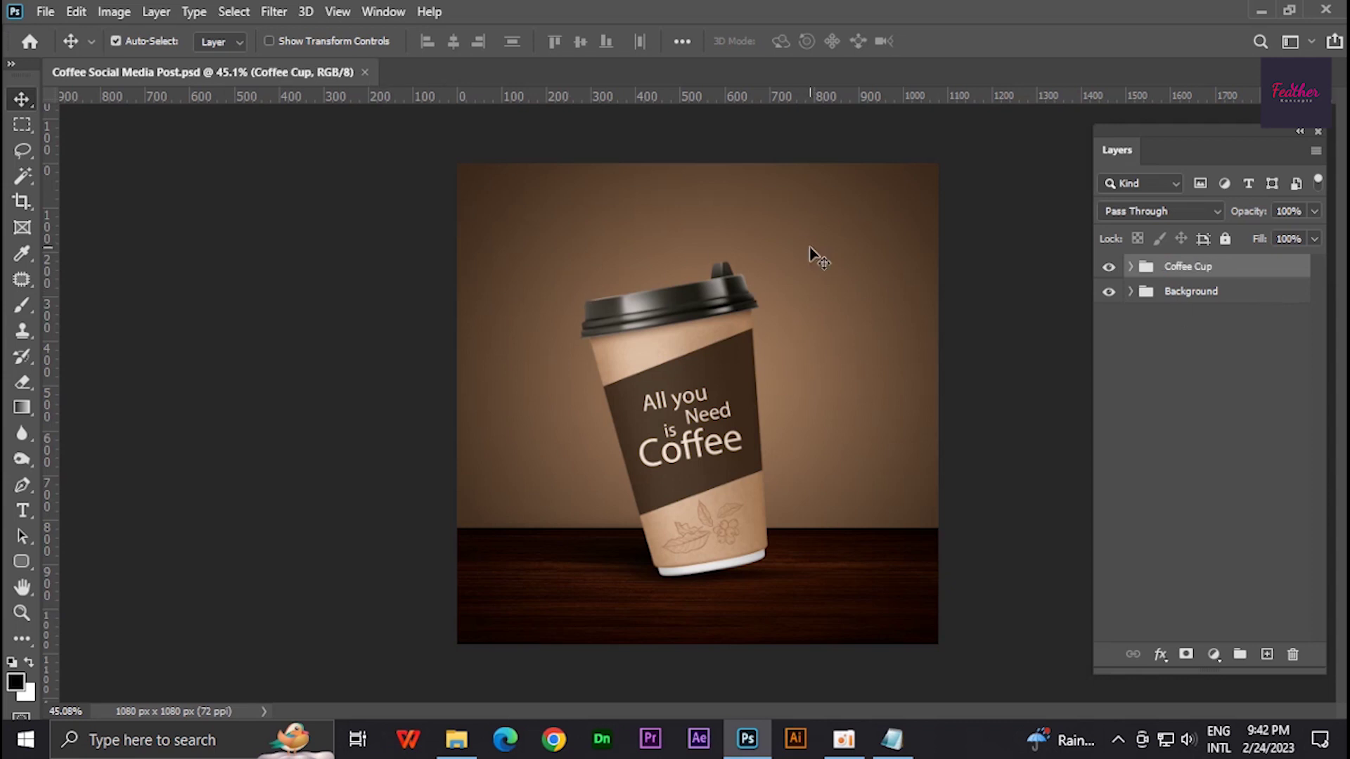
key("t")
left_click(644, 232)
Paste the headline in capitals without COFFEE, move it up, and lock the cup and background groups
key("ctrl+v")
key("ctrl+a")
key("ctrl+t")
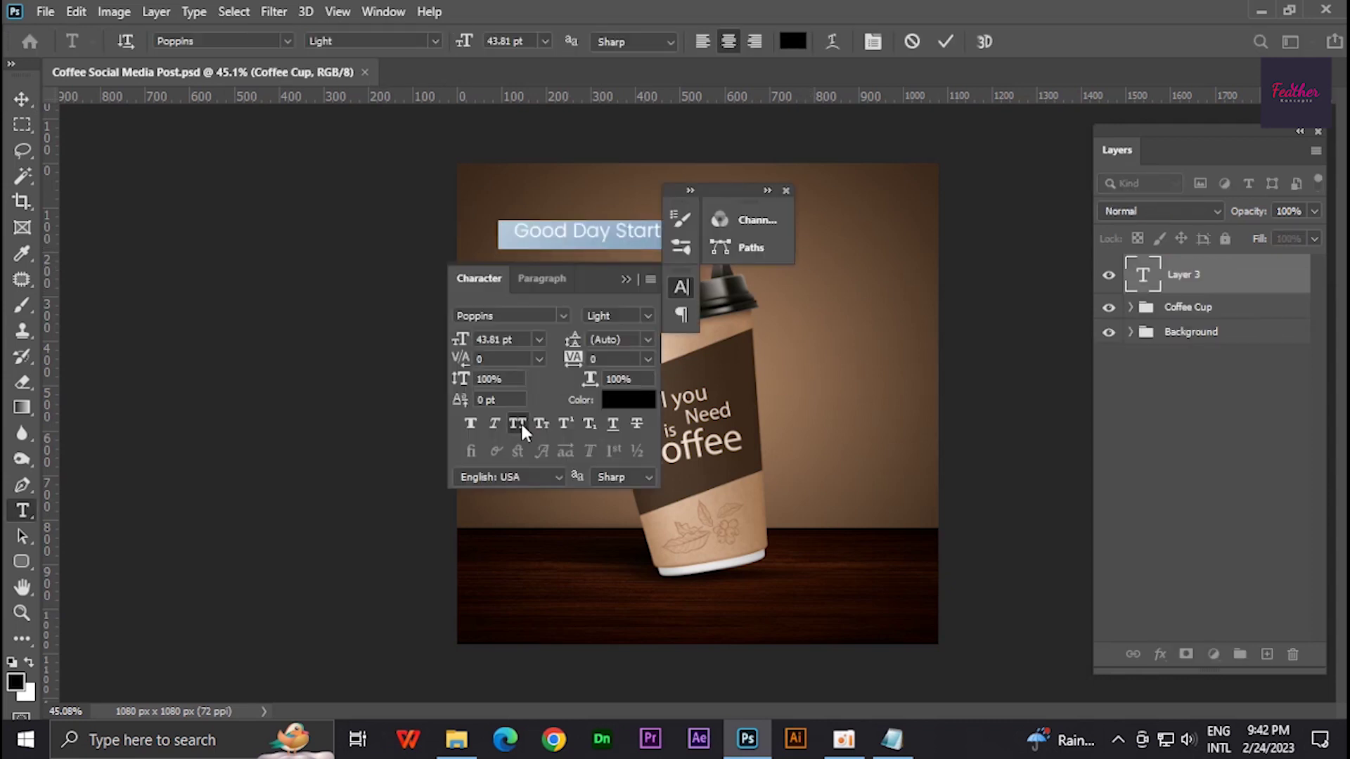
left_click(518, 423)
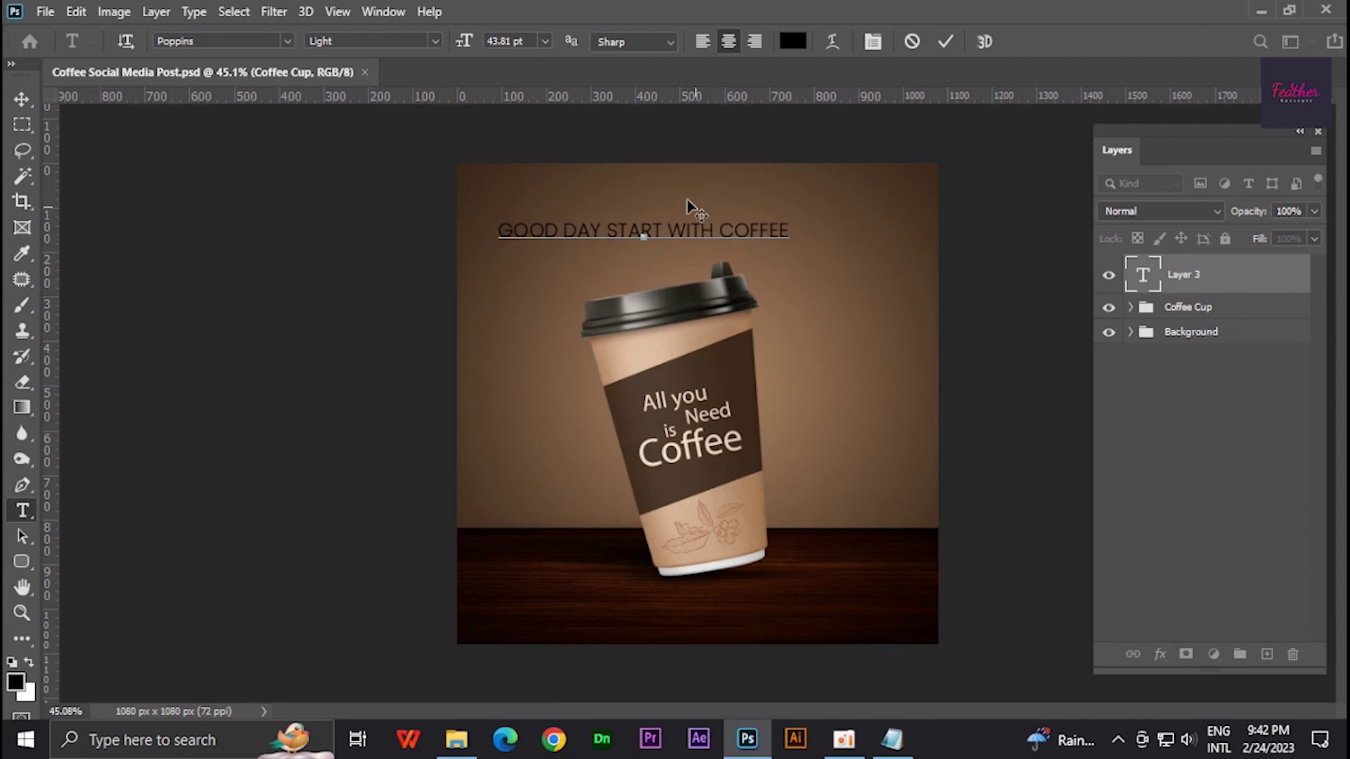
key("Delete")
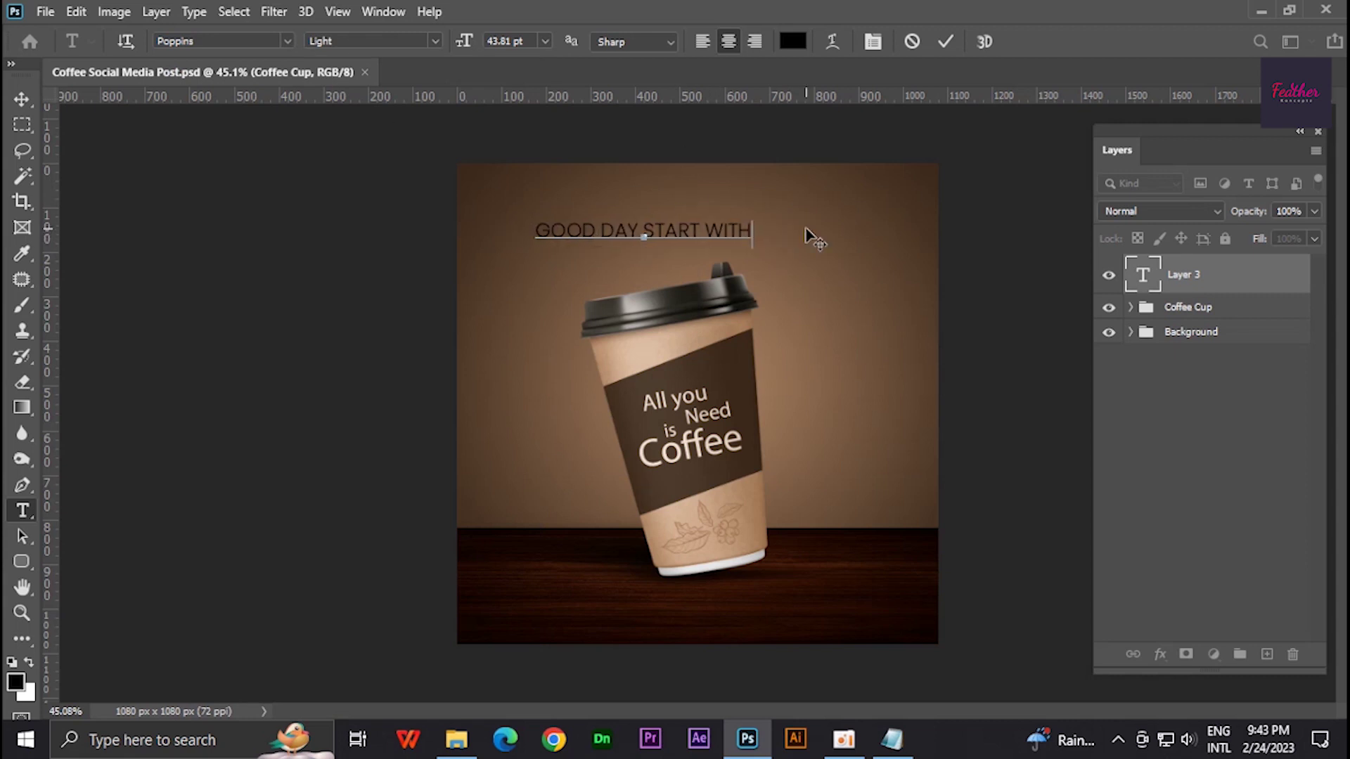
key("ctrl+Return")
key("v")
mouse_move(724, 232)
left_mouse_down()
mouse_move(724, 206)
mouse_move(759, 244)
left_mouse_up()
left_click(1188, 307)
left_click(1190, 331, "shift")
Turn the duplicated headline into a COFFEE layer set in Dancing Script
double_click(745, 235)
type("COFFEE")
key("ctrl+a")
key("ctrl+t")
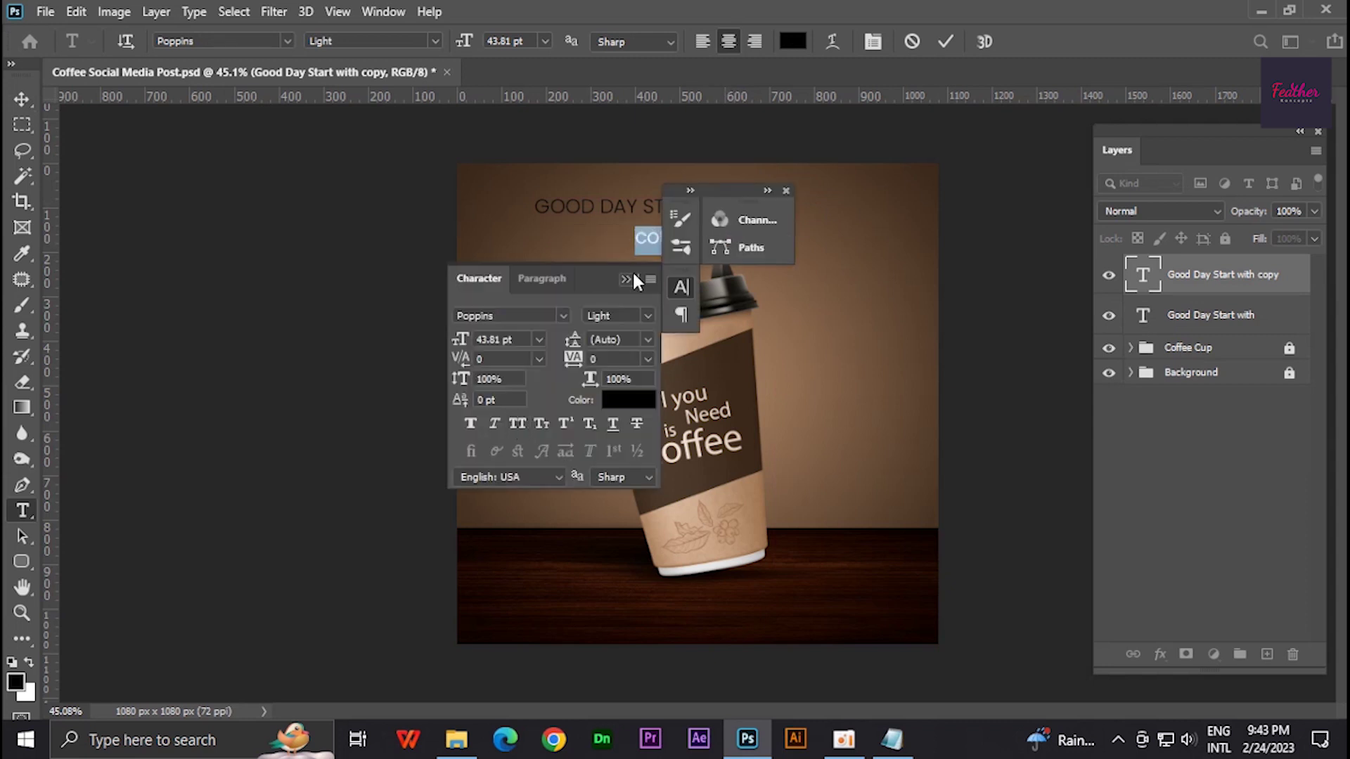
left_click(626, 280)
left_click(287, 41)
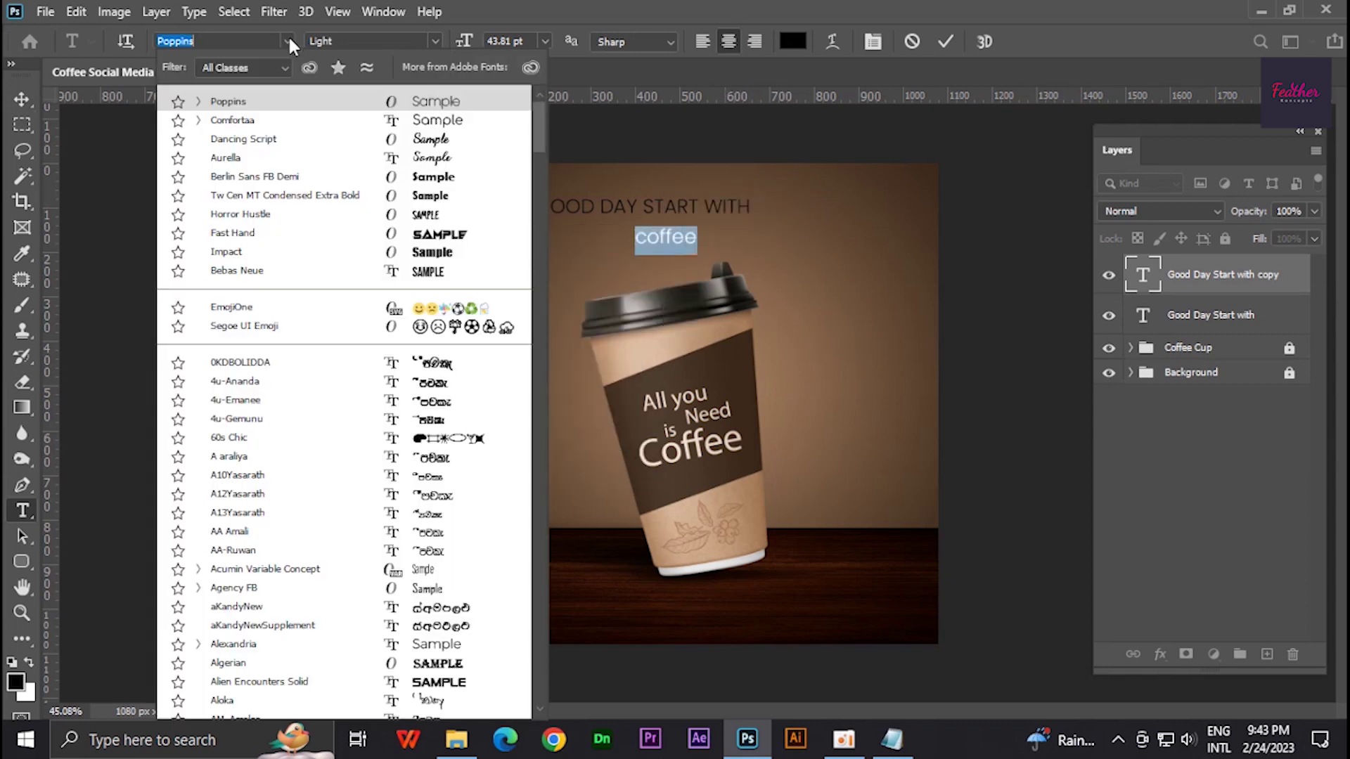
left_click(352, 138)
key("ctrl+Return")
Enlarge the Coffee word and place it beside the headline
key("v")
key("ctrl+t")
left_click_drag(687, 253, 826, 285)
left_click_drag(796, 233, 868, 246)
key("Return")
Change the first letter of Coffee to a capital C
key("t")
left_click_drag(750, 250, 721, 249)
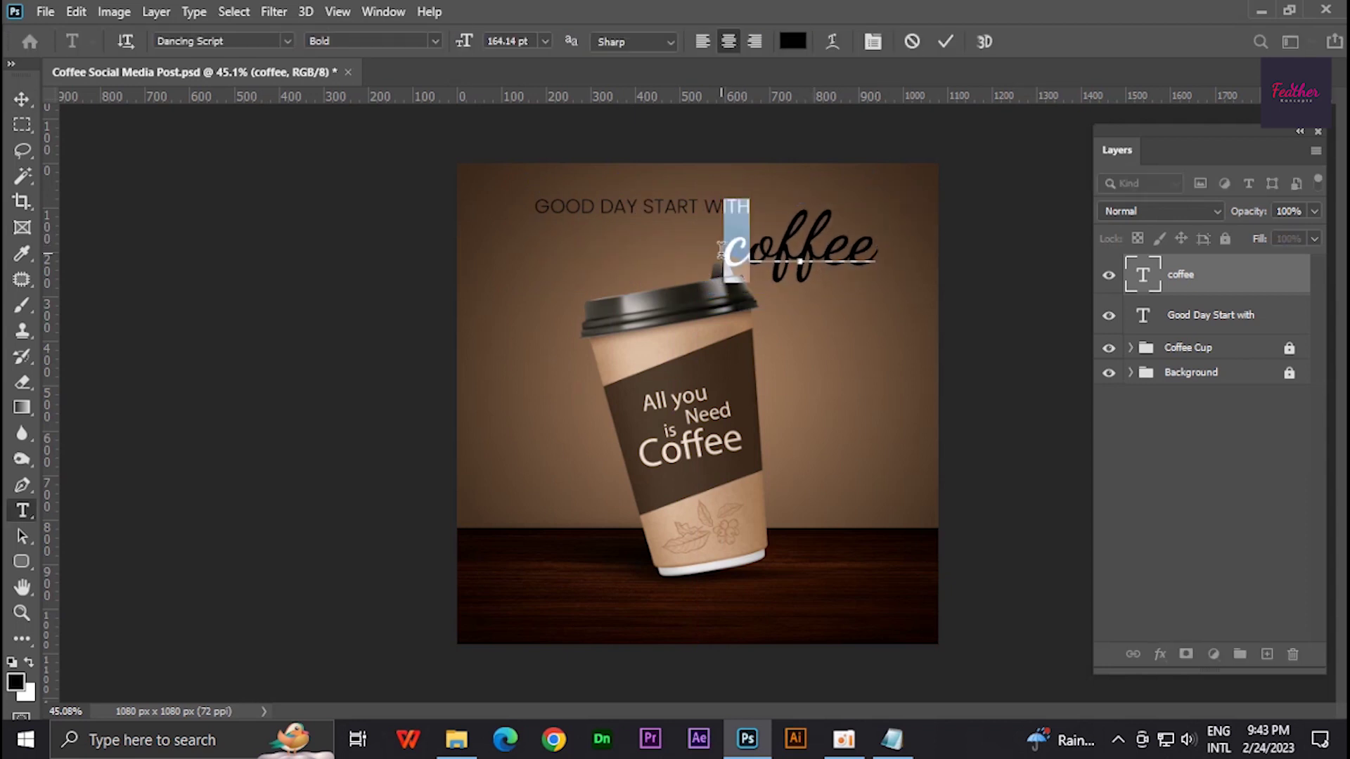
type("C")
key("ctrl+Return")
Reposition the Coffee word beneath the headline on the left
key("v")
left_click_drag(830, 260, 611, 259)
scroll(696, 187, "up", 2)
key("ctrl+t")
mouse_move(704, 190)
left_mouse_down()
mouse_move(689, 232)
mouse_move(708, 274)
mouse_move(577, 295)
left_mouse_up()
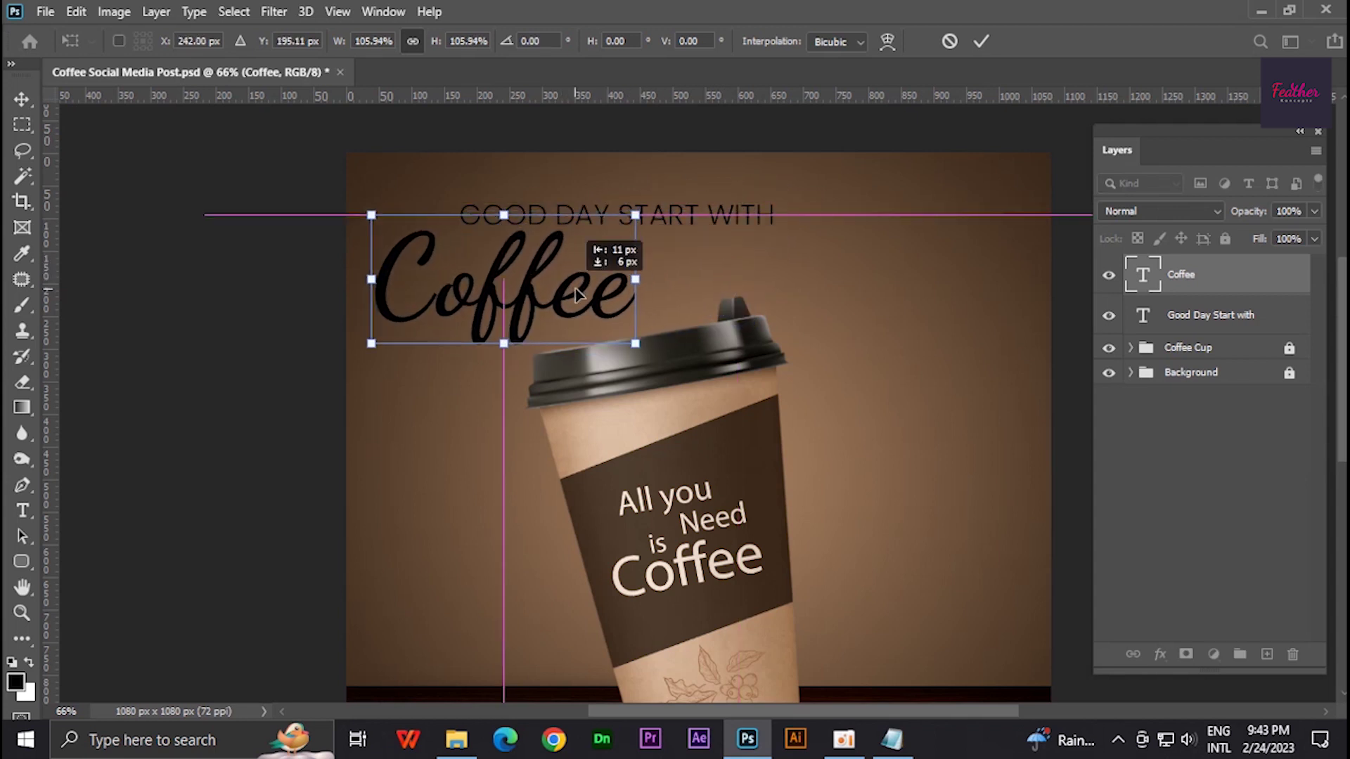
key("Return")
Move the Good Day Start with headline above Coffee
left_click(640, 220)
double_click(623, 211)
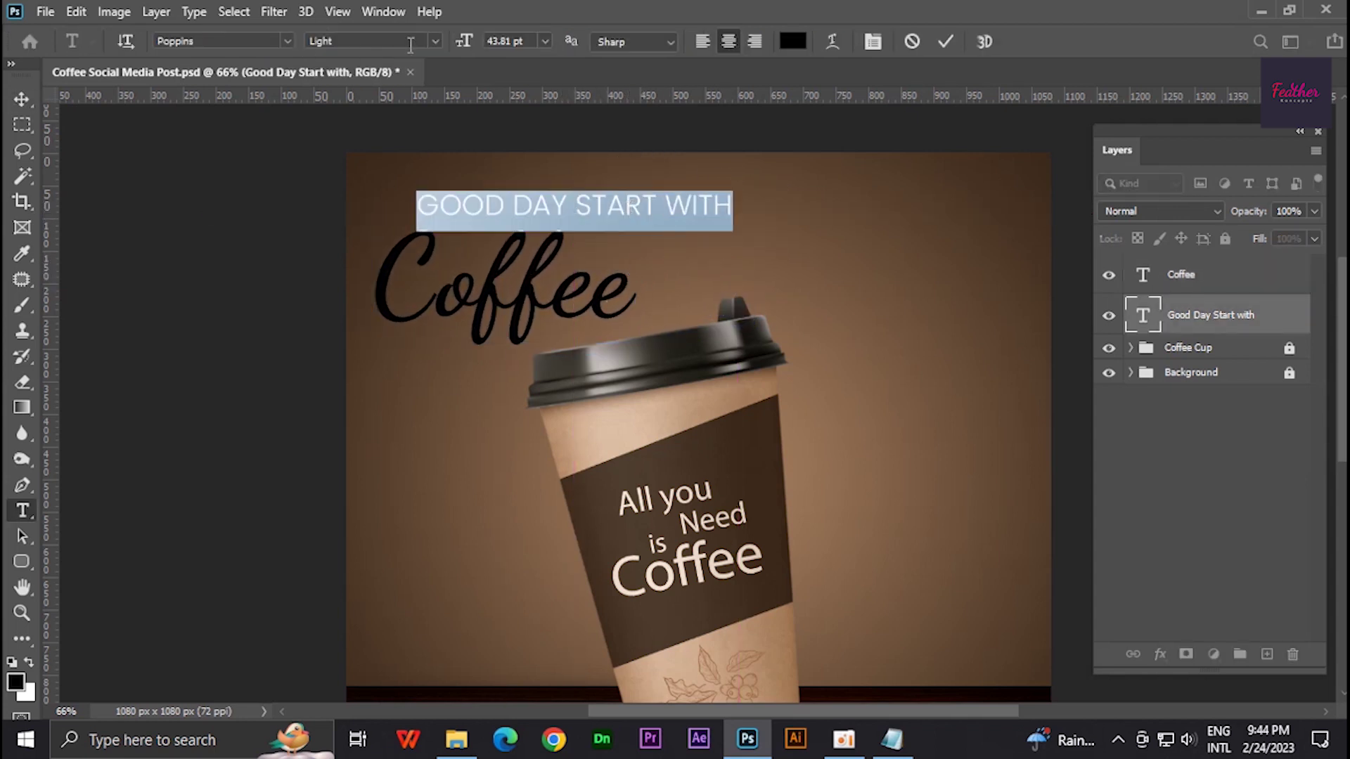
key("ctrl+t")
key("ctrl+t")
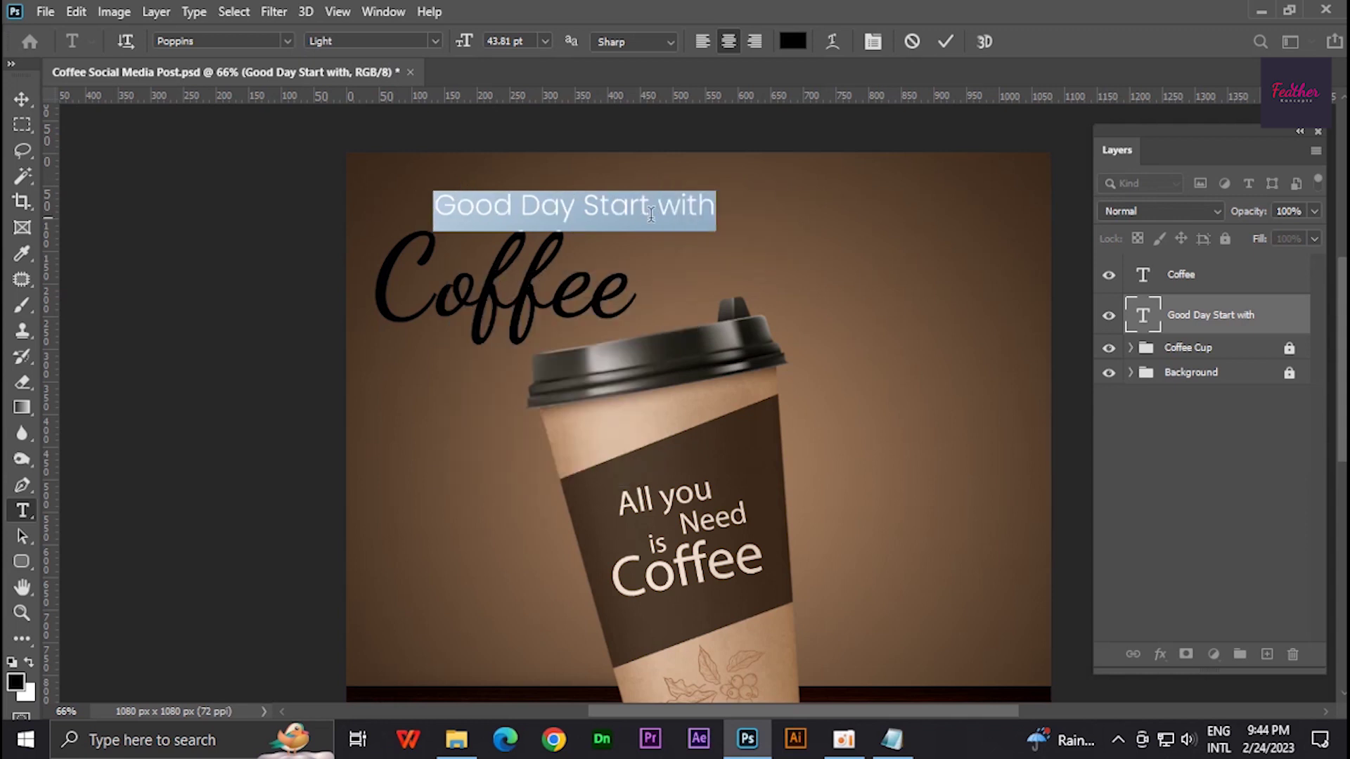
left_click(22, 98)
scroll(531, 190, "up", 2)
left_click_drag(517, 205, 537, 212)
Split the headline into two lines, Good Day and Start with, and adjust the line spacing
double_click(566, 205)
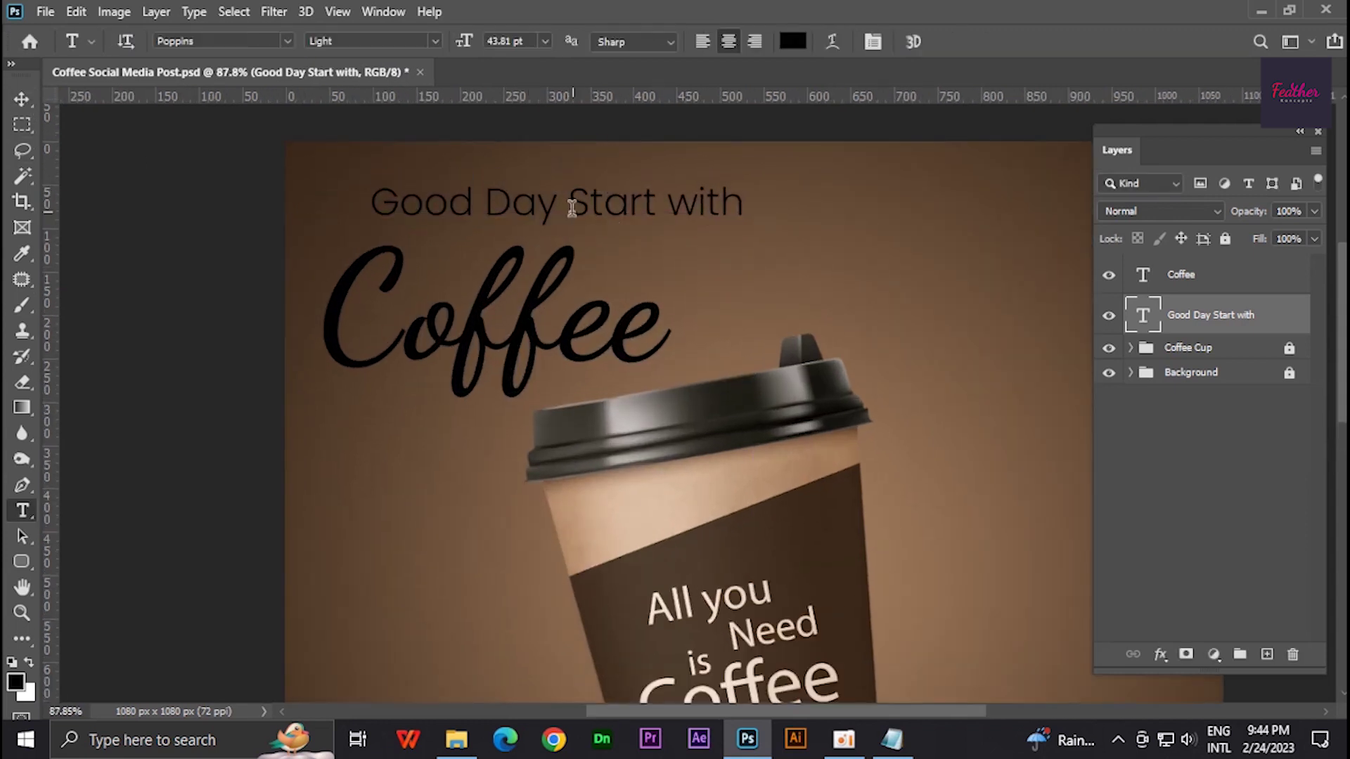
key("Return")
triple_click(565, 204)
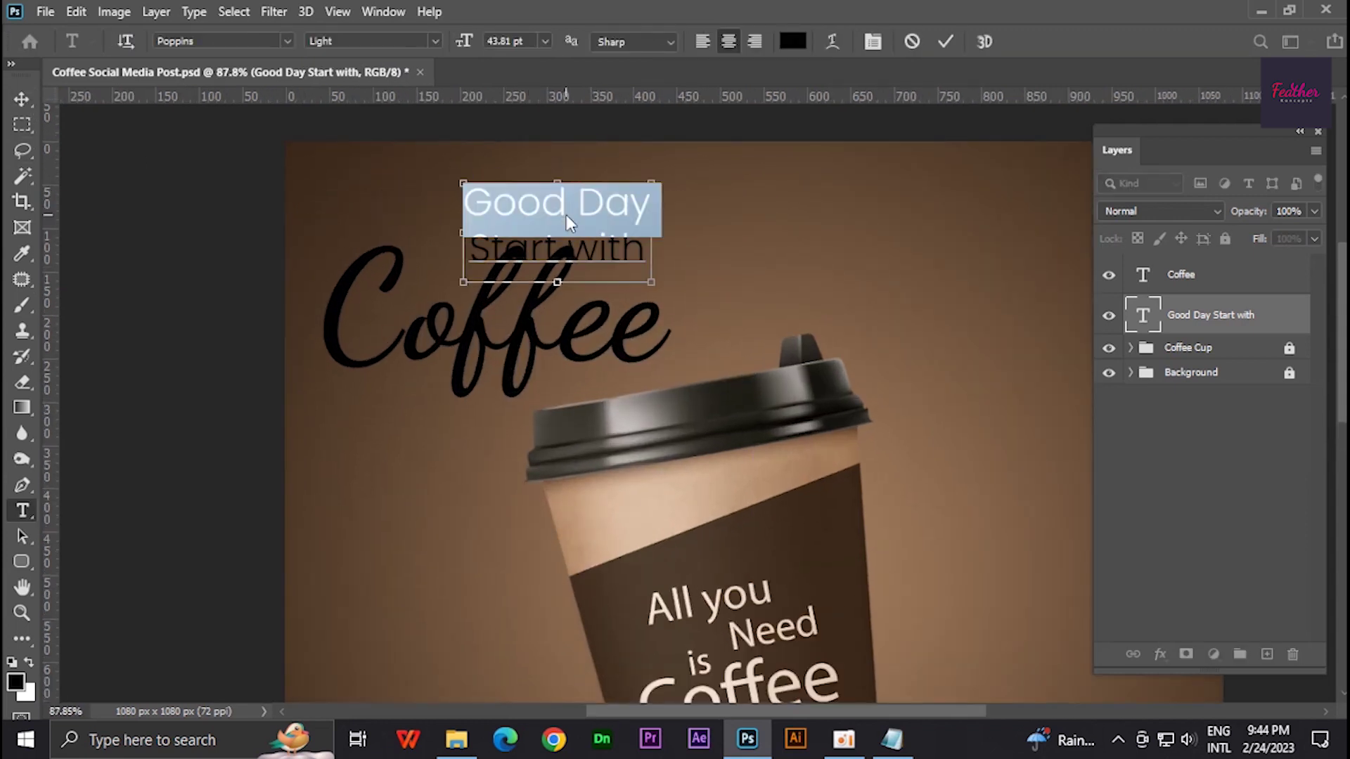
triple_click(589, 250)
key("alt+Up")
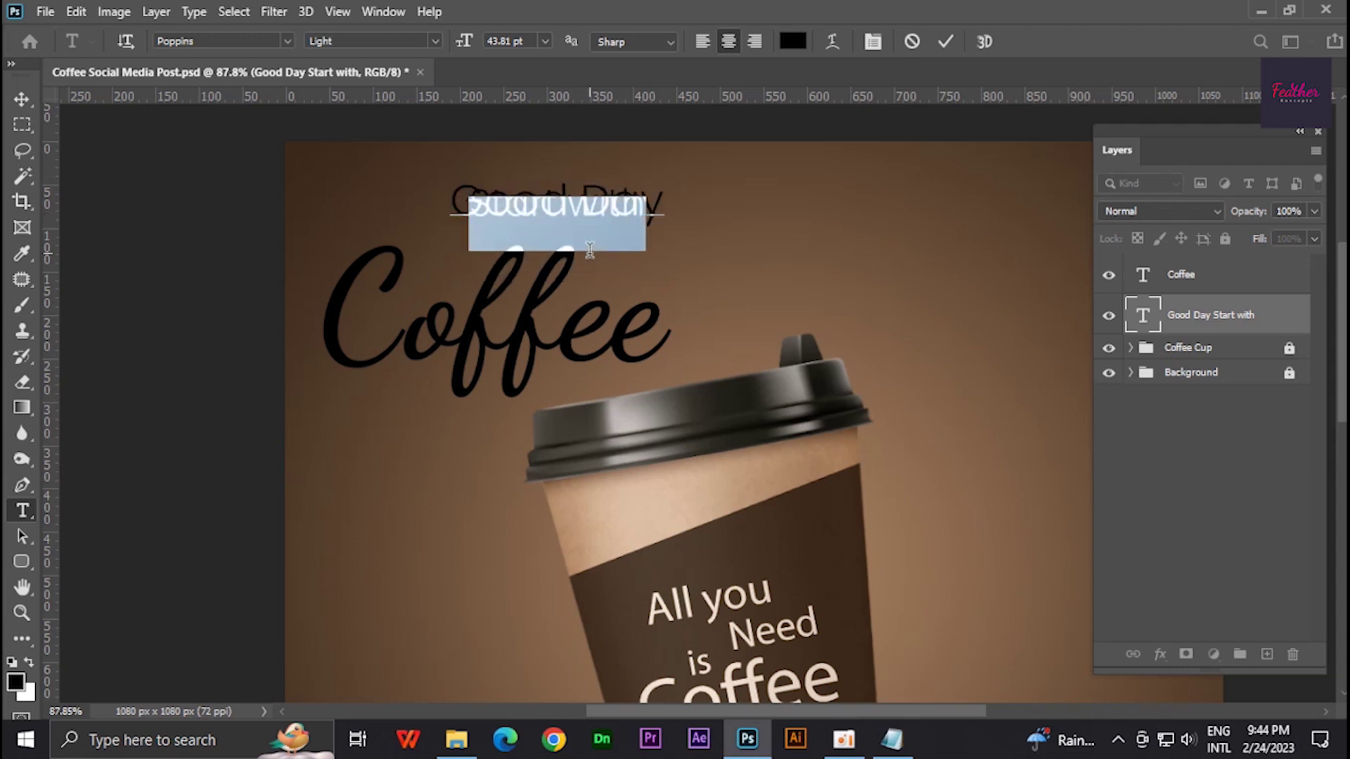
key("alt+Down")
key("ctrl+Return")
Move the two-line heading up-left and shrink it to about three-quarters size
key("v")
left_click_drag(586, 210, 511, 199)
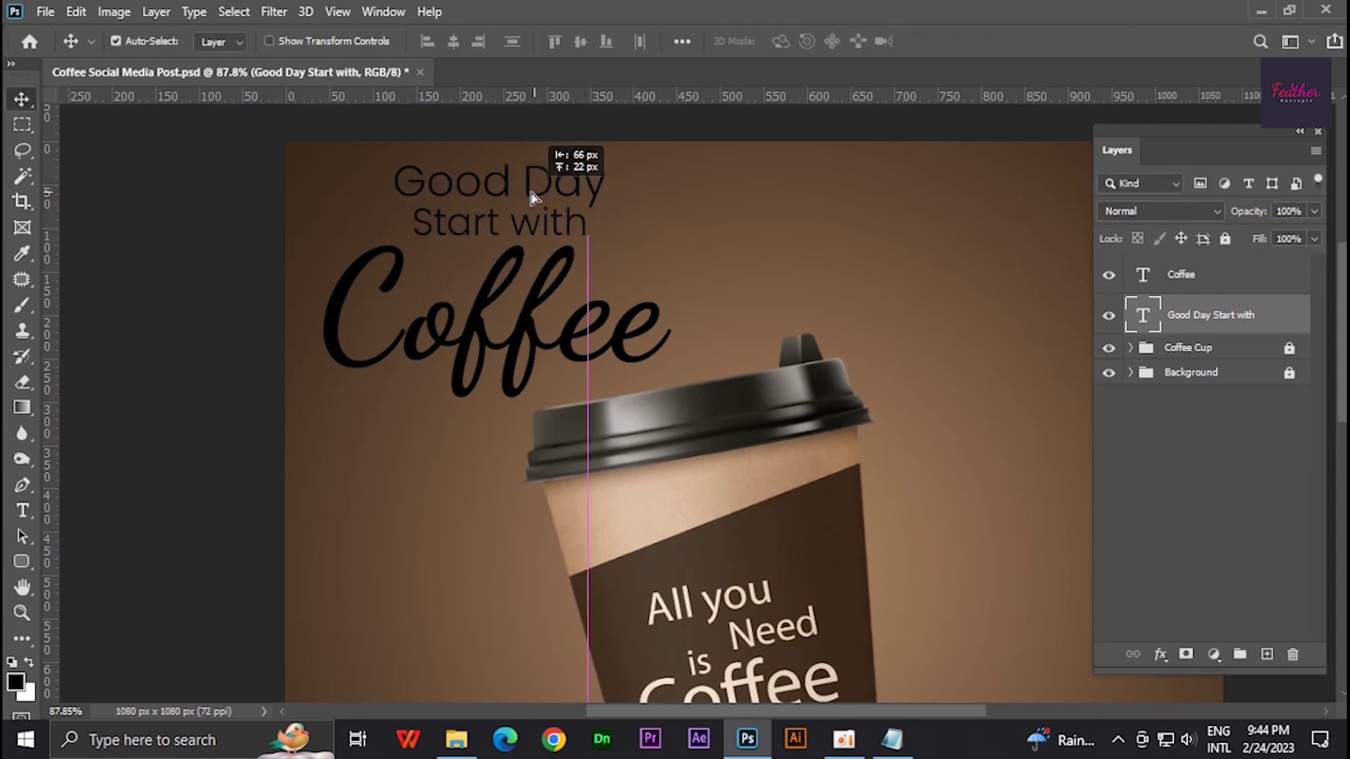
key("ctrl+t")
left_click_drag(587, 170, 534, 169)
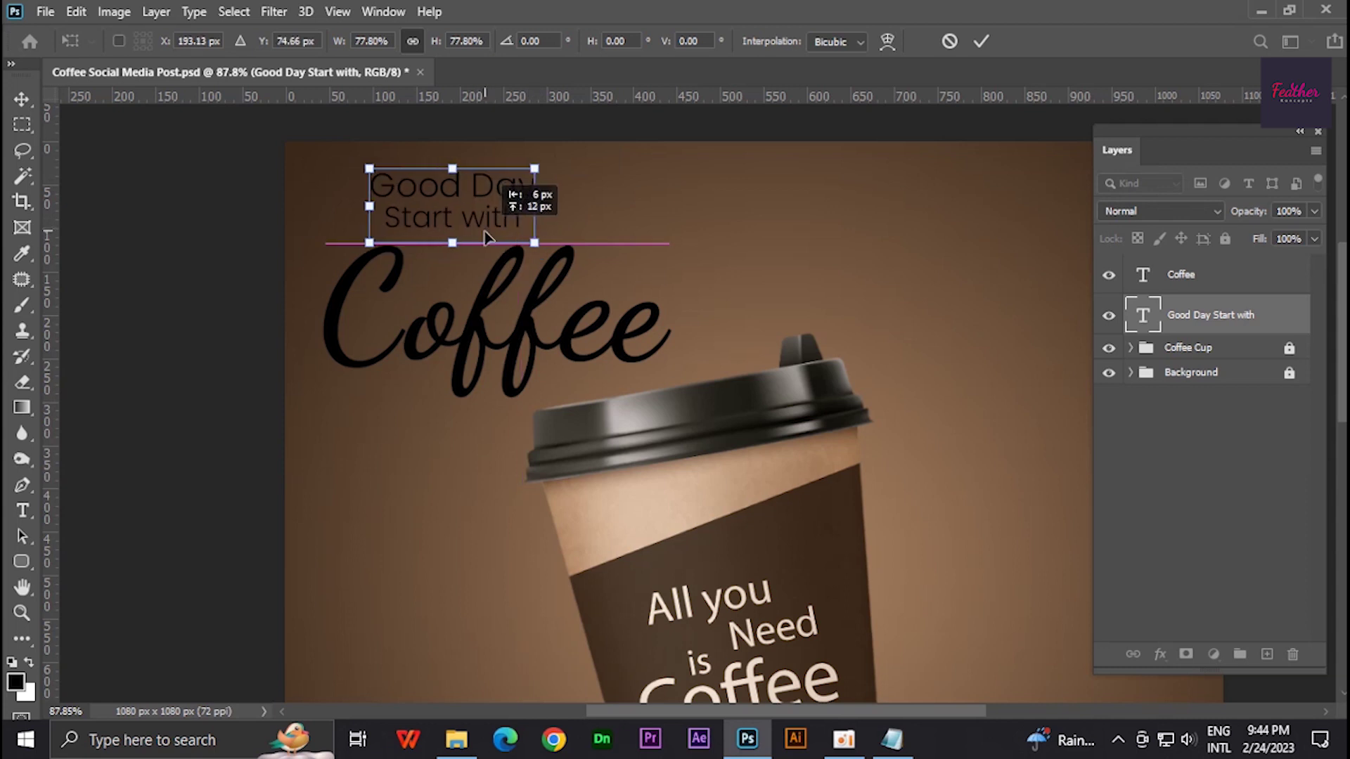
Colour the Start with line a light peach
key("Return")
double_click(1143, 315)
left_click(792, 41)
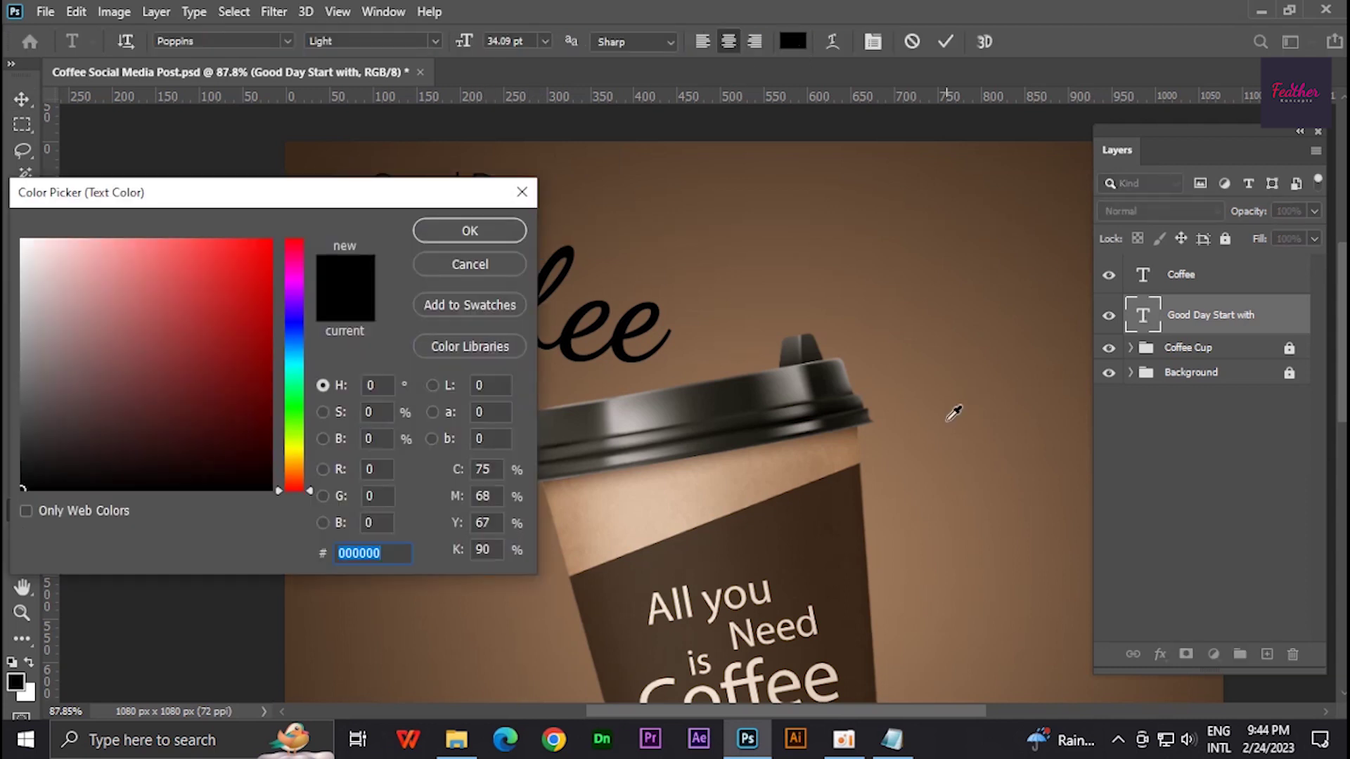
left_click(952, 414)
left_click_drag(365, 191, 761, 329)
left_click_drag(527, 439, 518, 392)
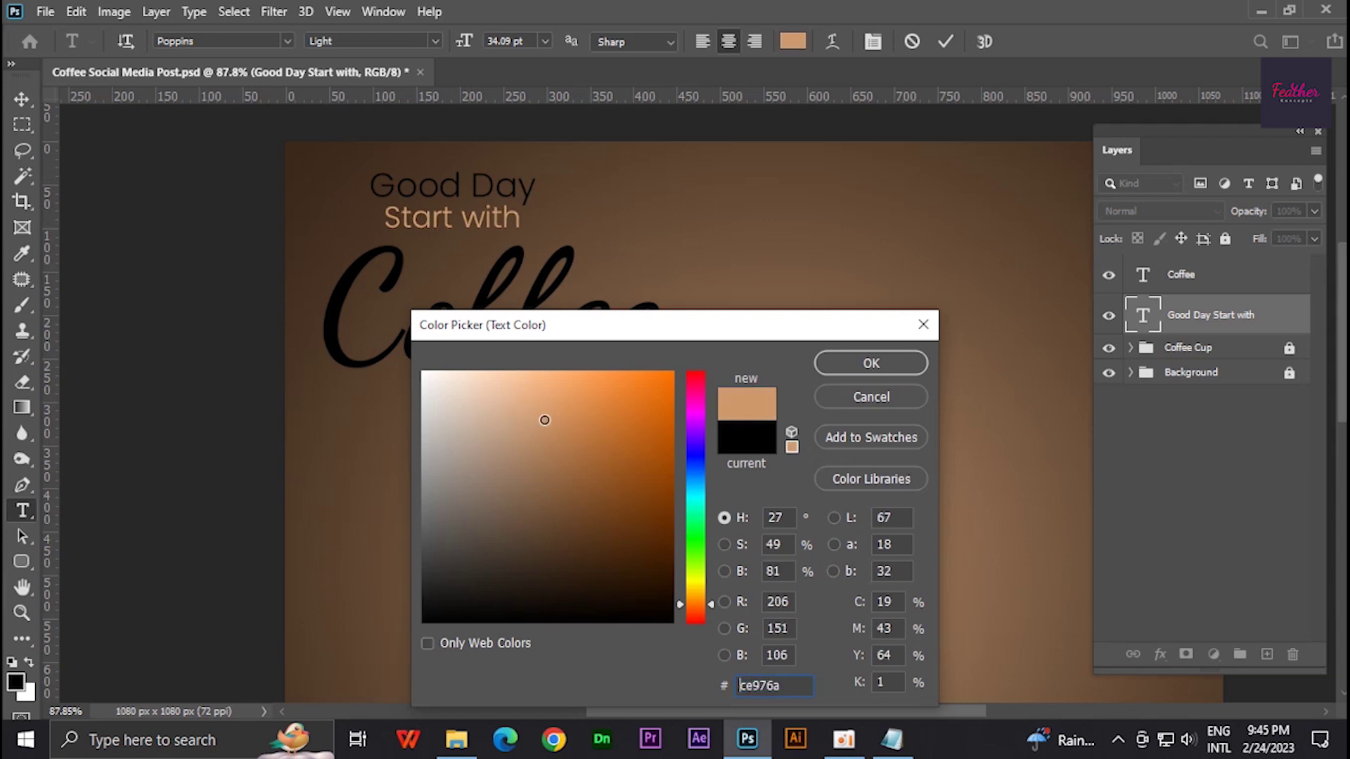
left_click_drag(569, 376, 543, 375)
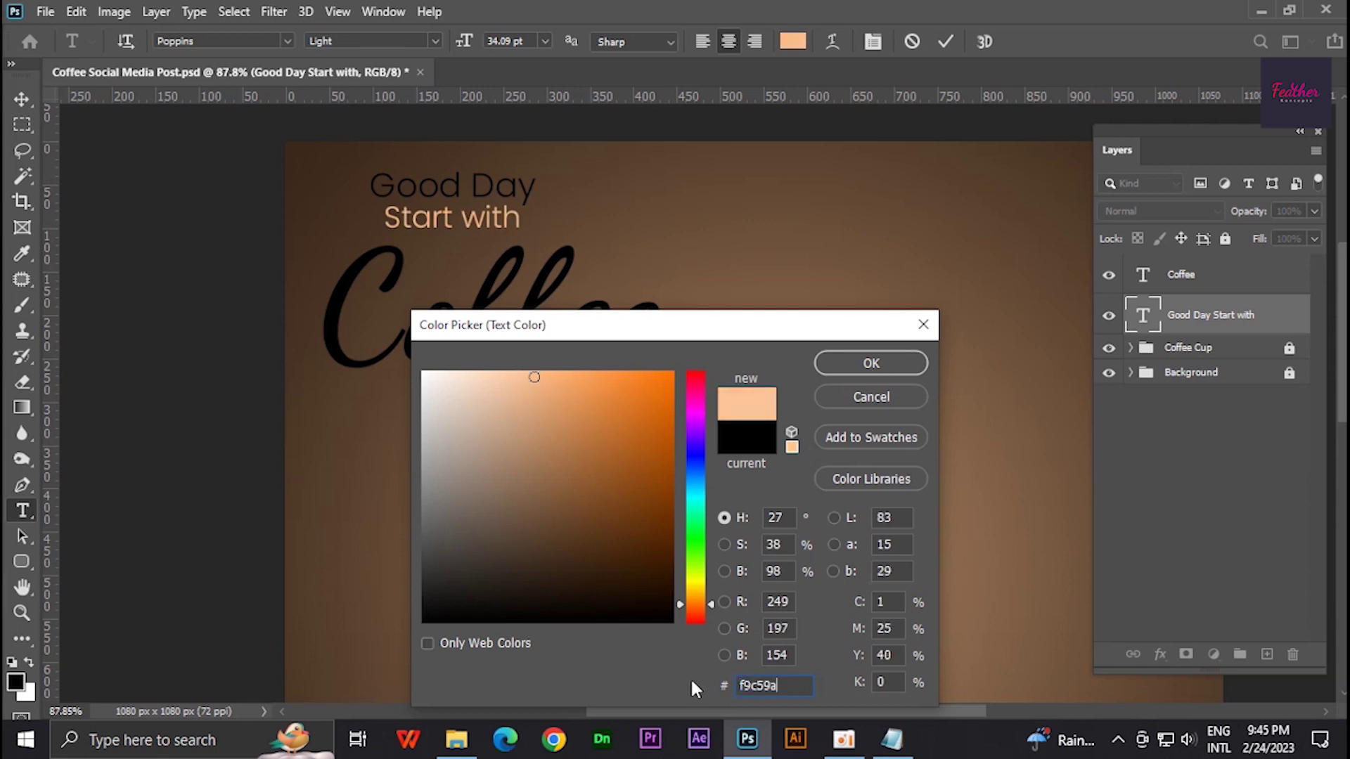
left_click(871, 363)
Apply the same peach colour to the Coffee word
double_click(1142, 274)
left_click(792, 41)
type("f9c59a")
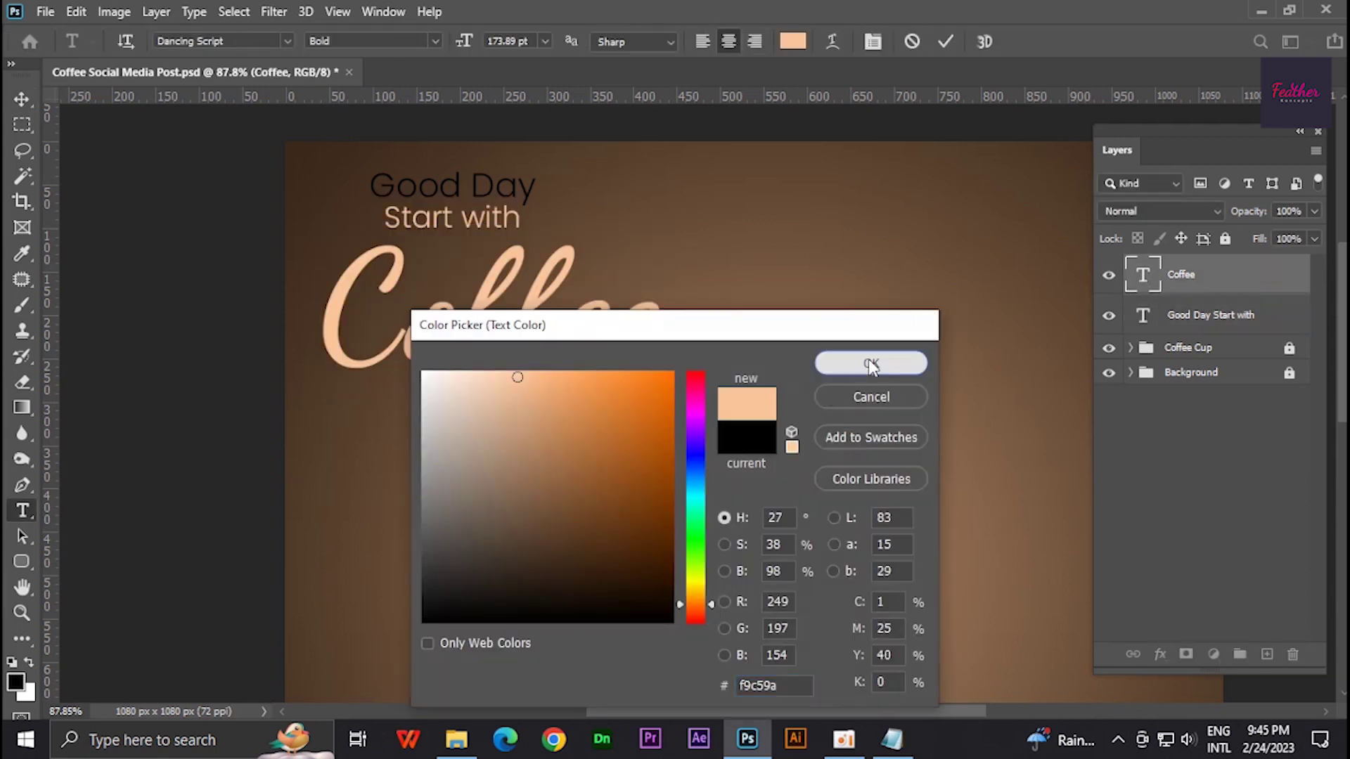
left_click(871, 363)
Give the Good Day line a light peach colour as well
double_click(1143, 317)
left_click(792, 41)
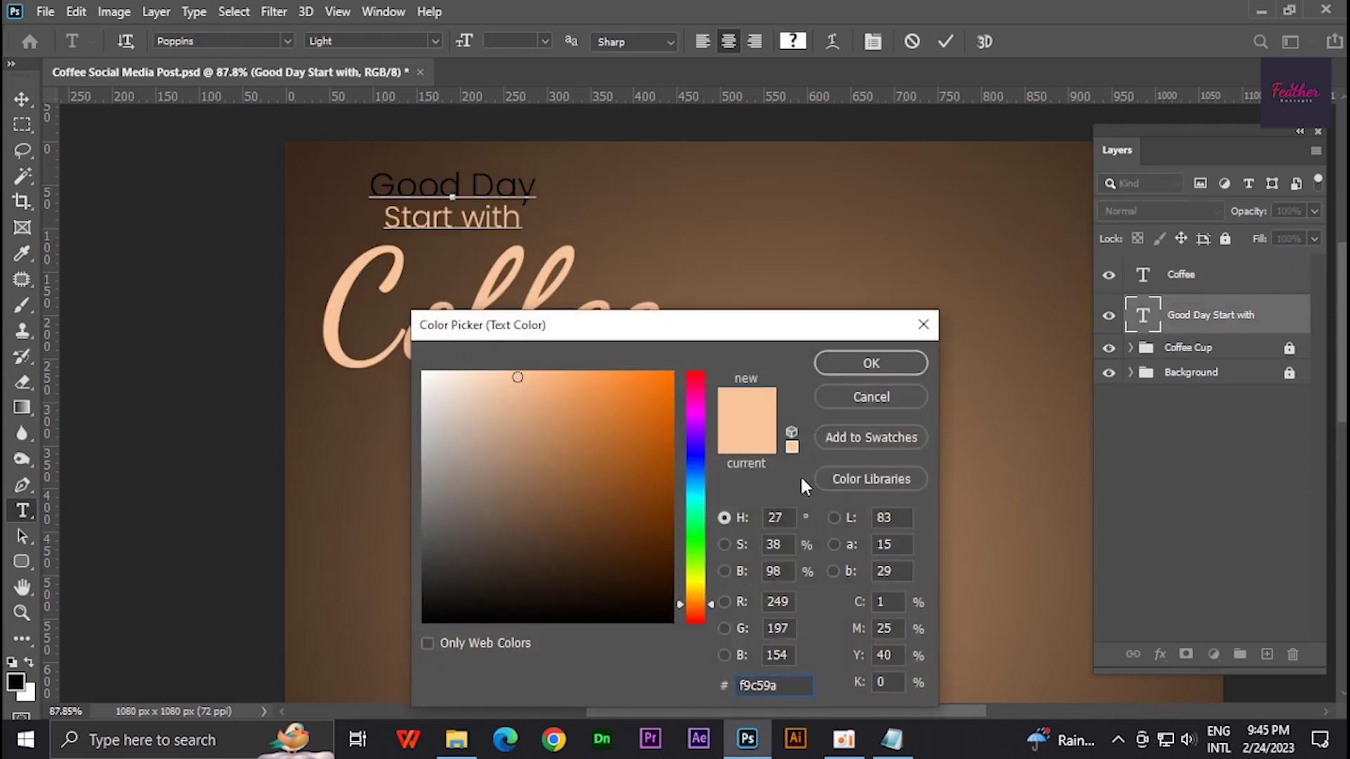
left_click(885, 395)
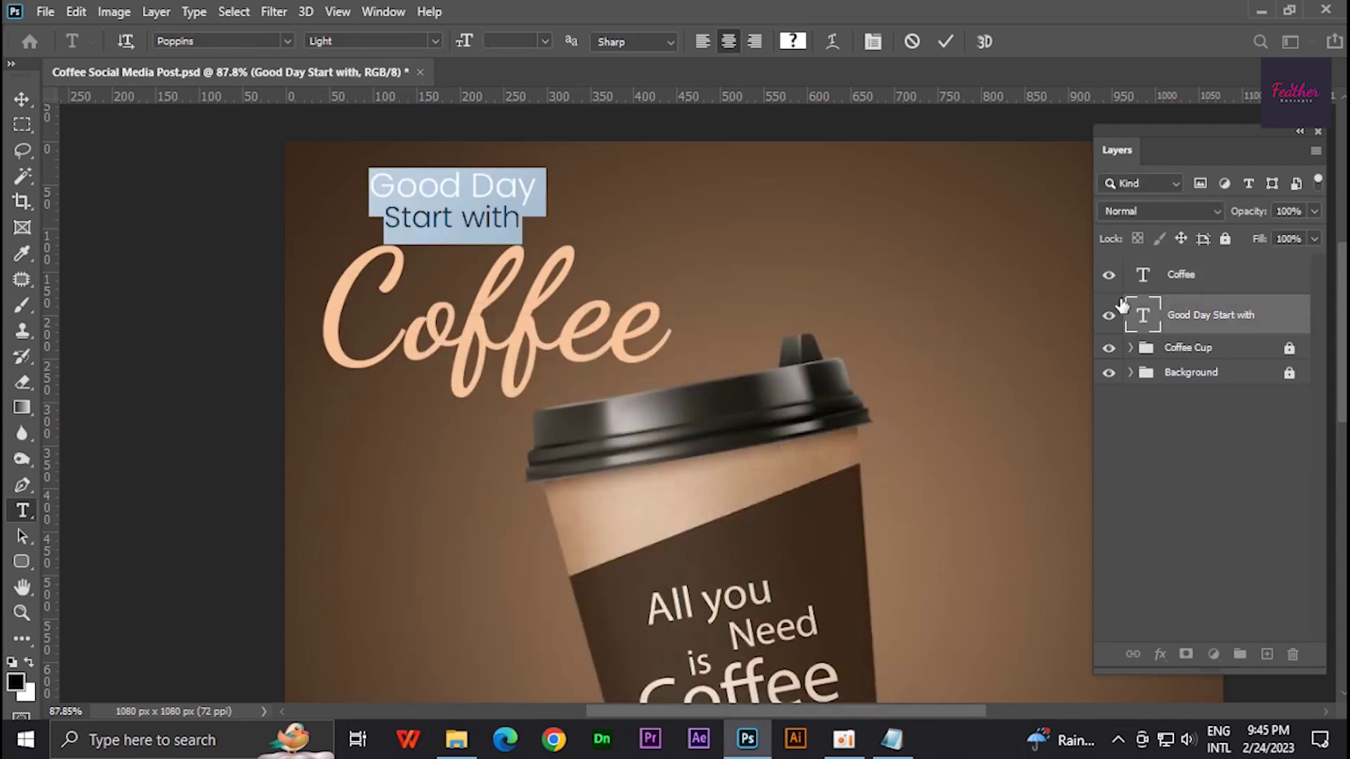
left_click(792, 41)
left_click(515, 377)
left_click(874, 359)
left_click(22, 98)
key("ctrl+0")
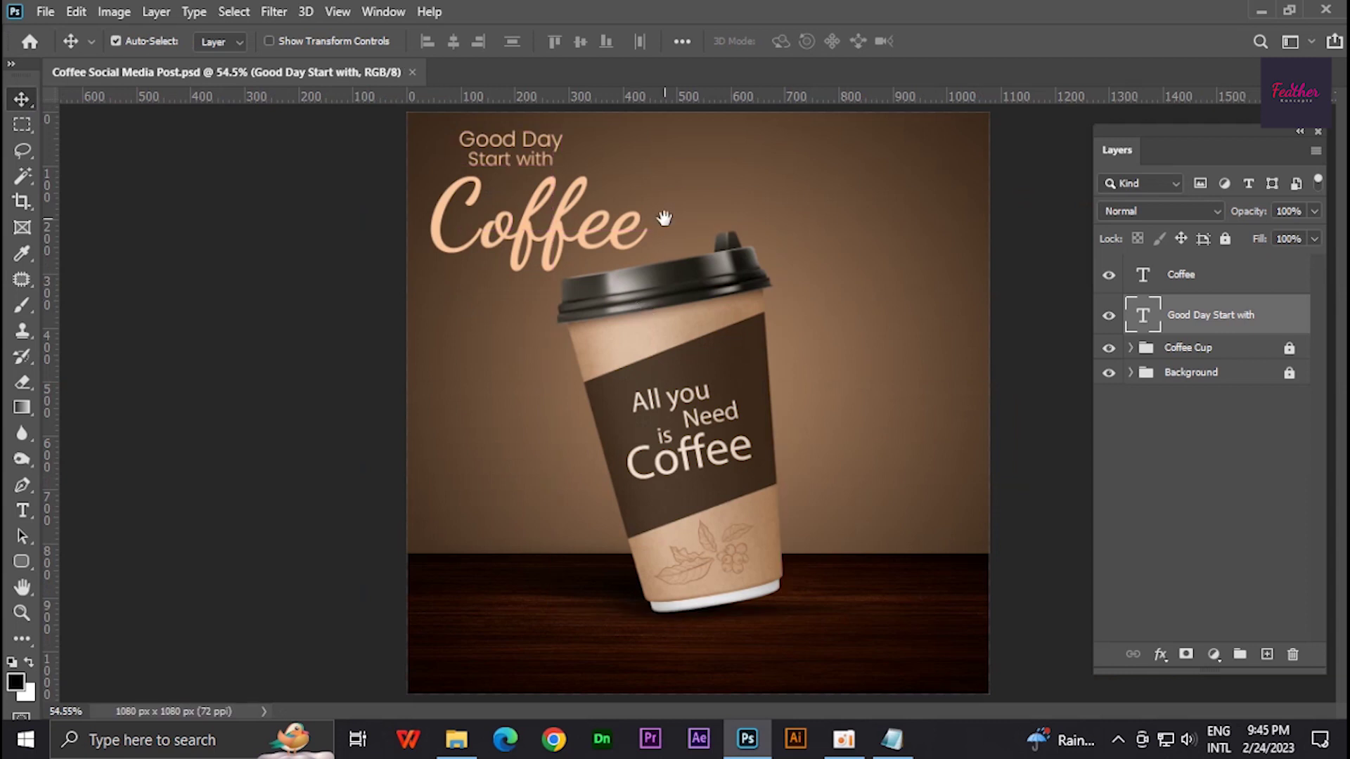
Copy the Special weekend offer line from the Content notes
scroll(688, 294, "down", 1)
left_click(892, 738)
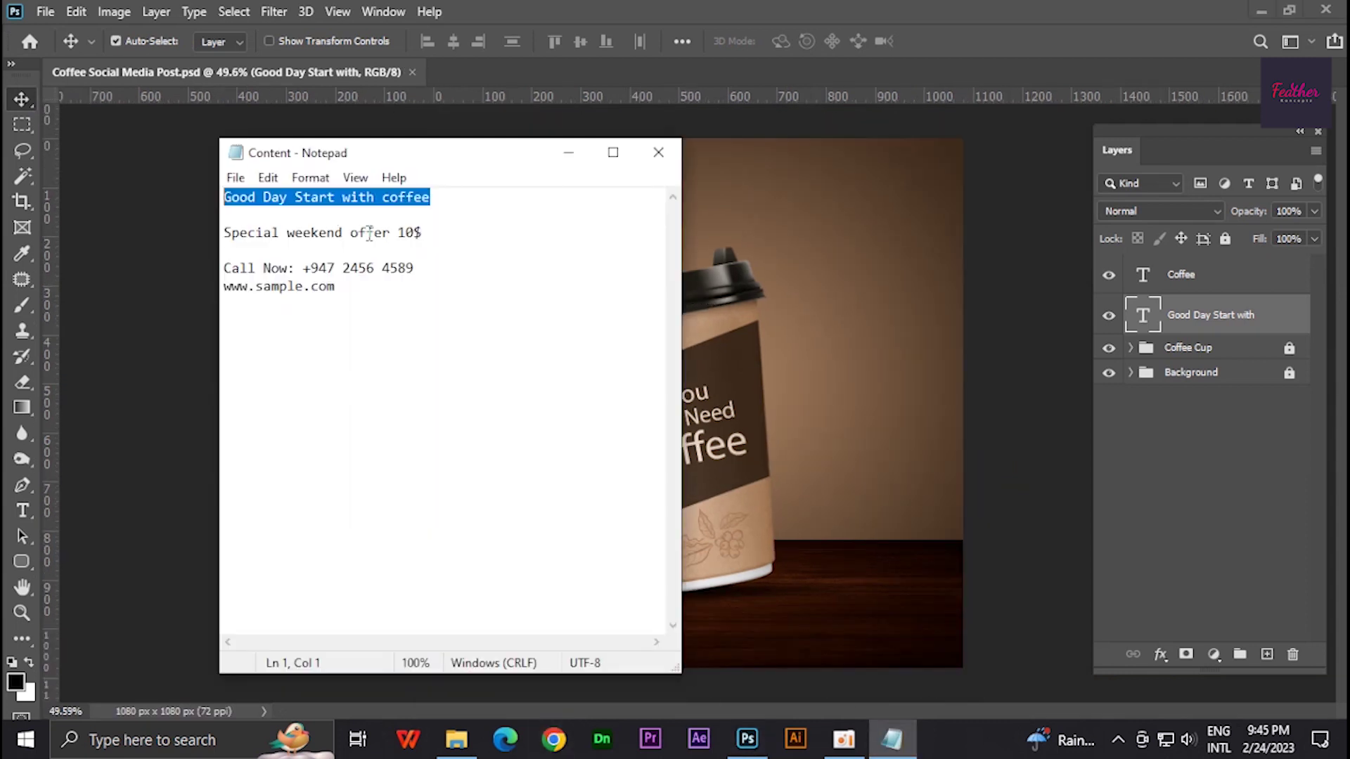
left_click_drag(391, 233, 223, 233)
right_click(249, 234)
left_click(275, 278)
left_click(570, 153)
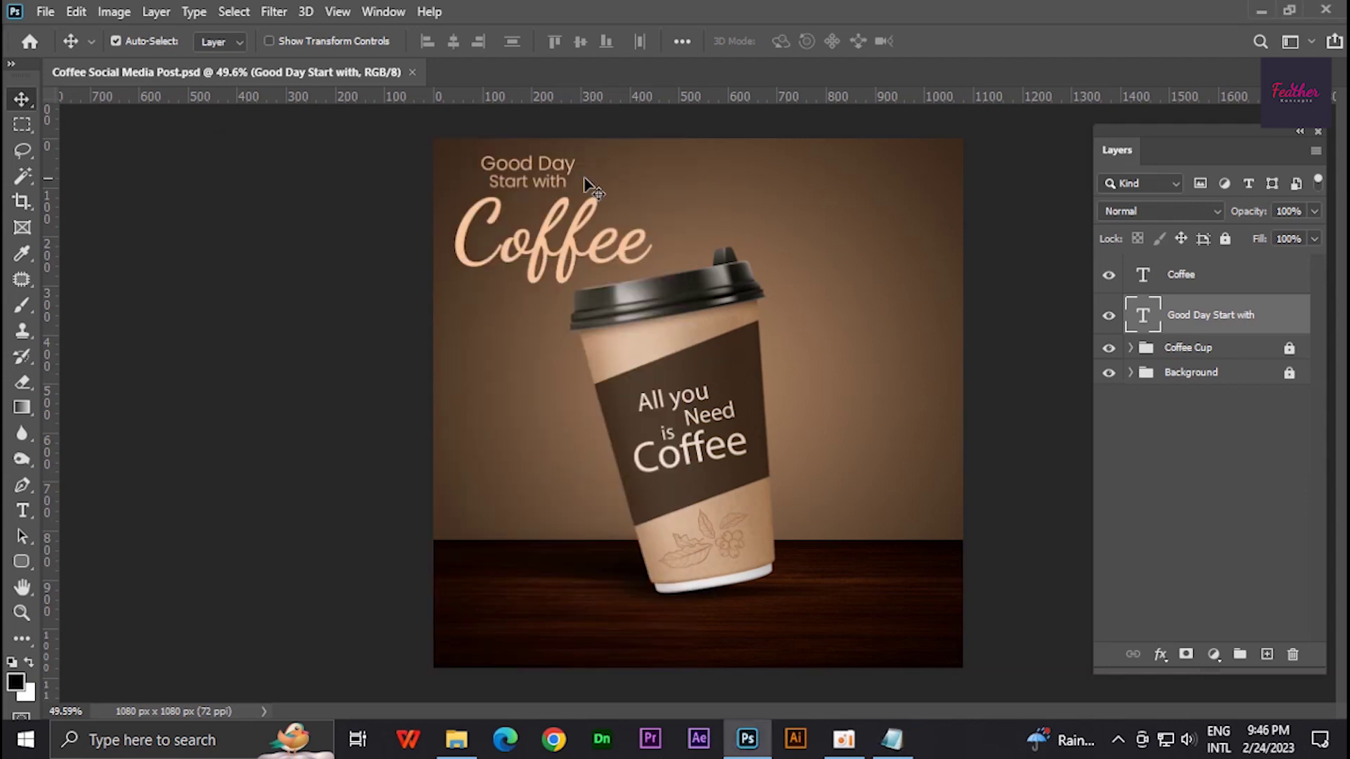
Nudge Good Day Start with right and expand the Coffee Cup group
left_click_drag(584, 180, 562, 170)
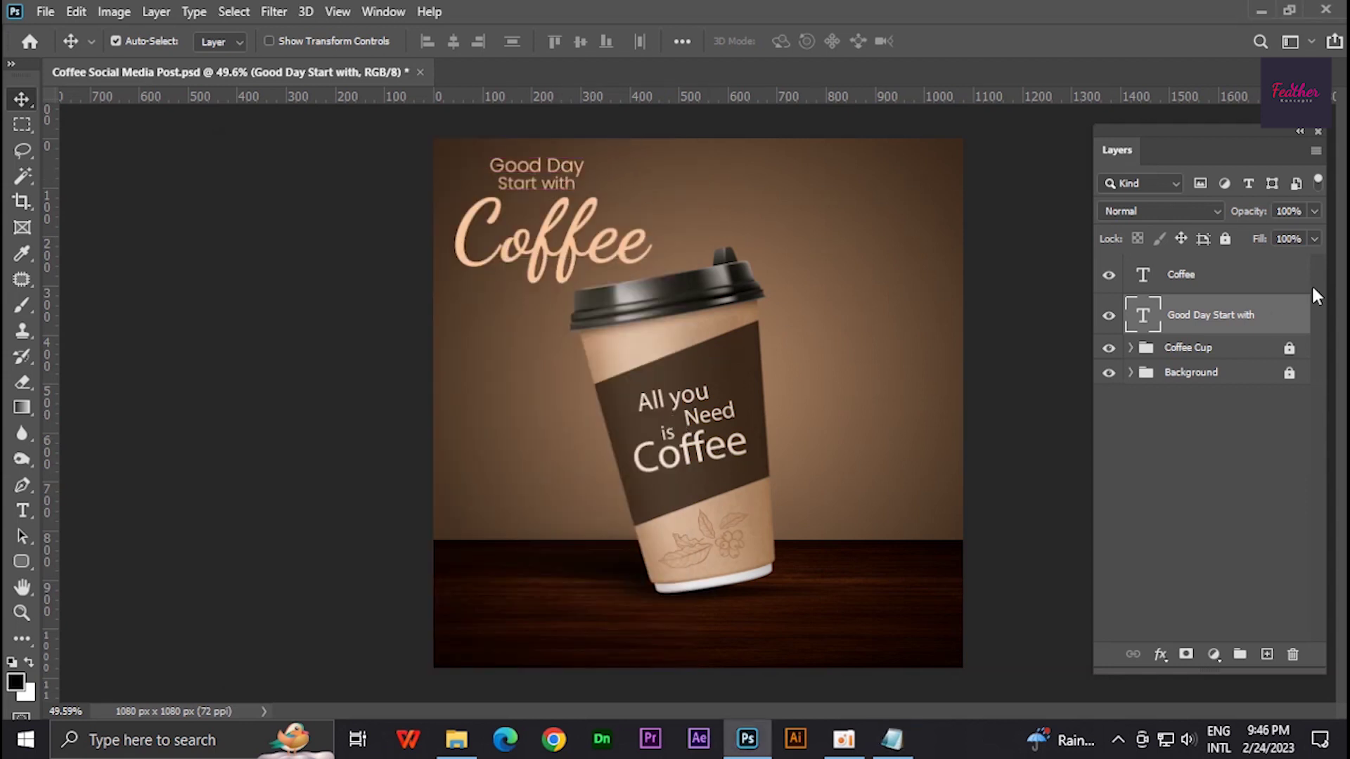
left_click(1265, 351)
left_click(1131, 348)
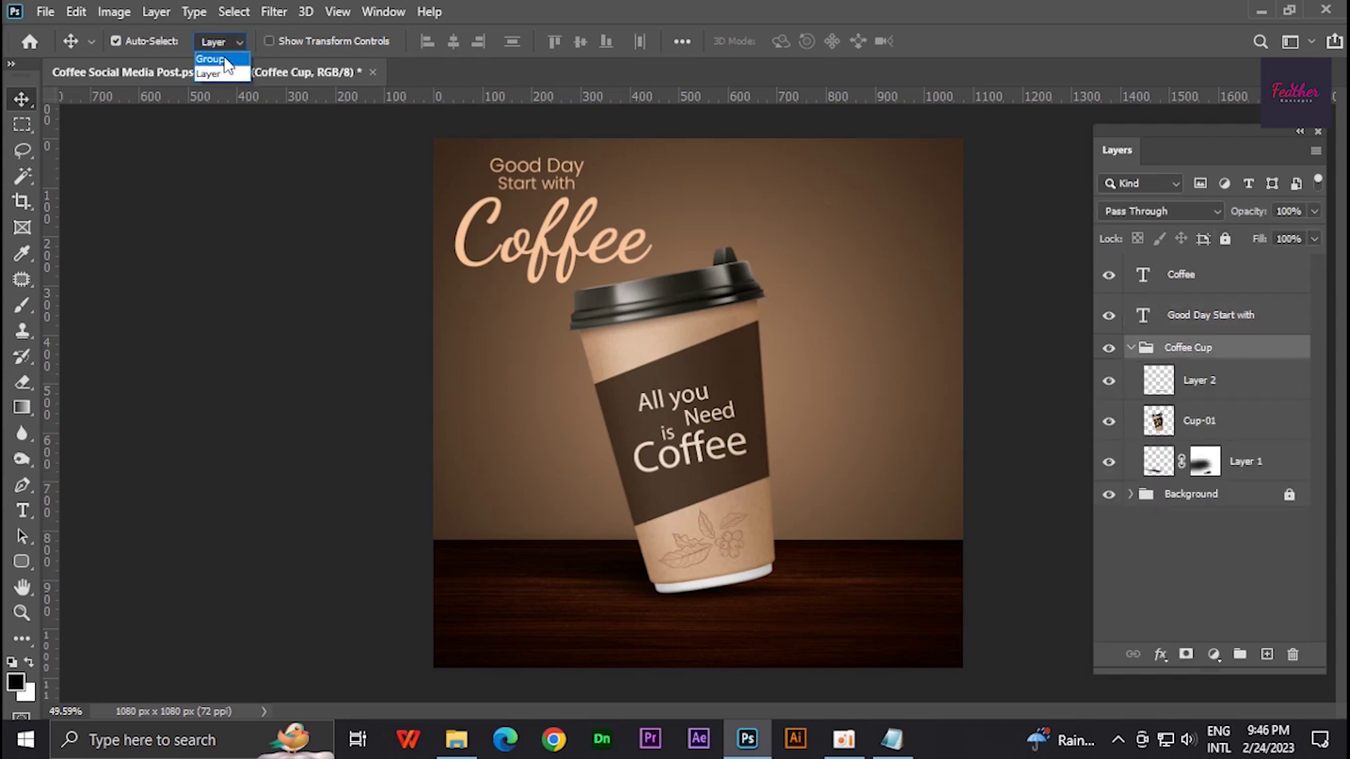
Set Auto-Select to Group and move the coffee cup to the right
left_click(210, 59)
mouse_move(675, 408)
left_mouse_down()
mouse_move(815, 394)
mouse_move(834, 359)
left_mouse_up()
key("ctrl+t")
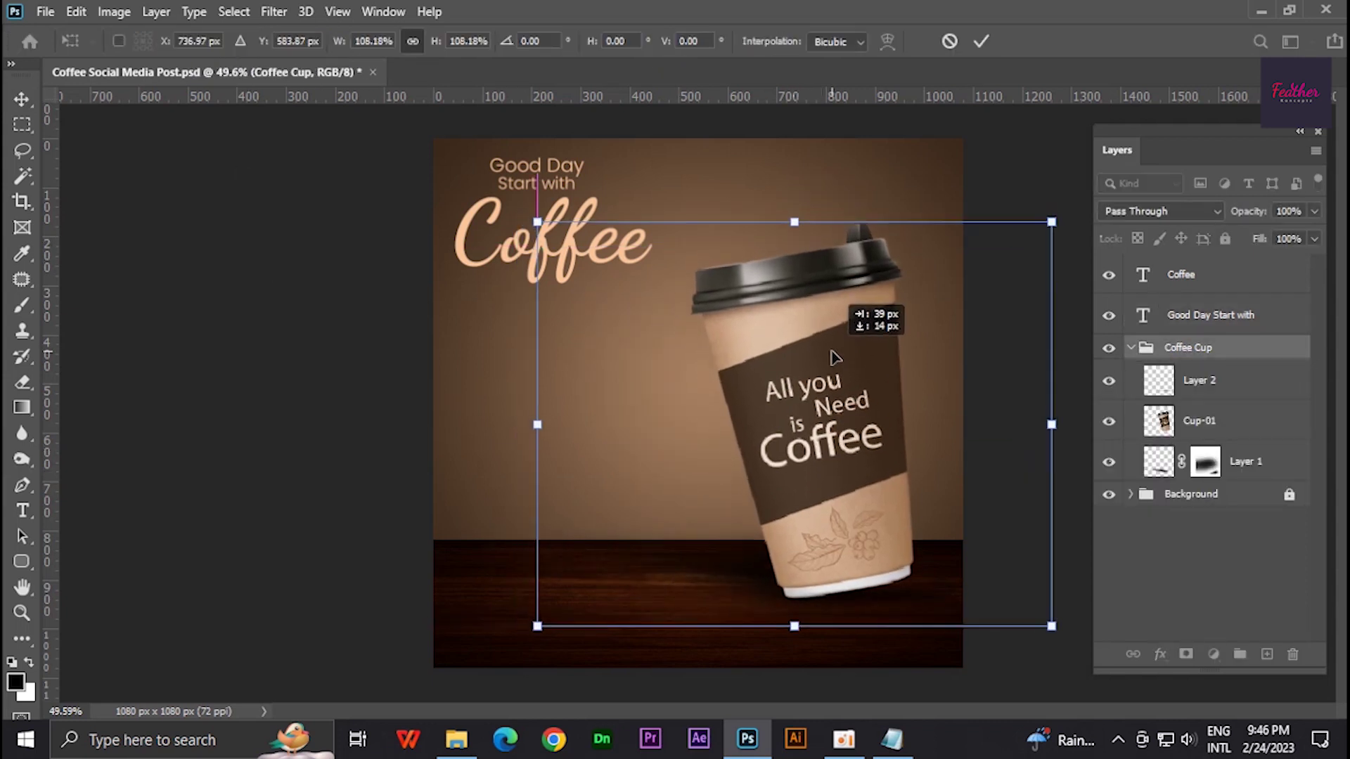
key("Return")
Enlarge both heading layers together and place them beside the cup's lid
left_click(1209, 315)
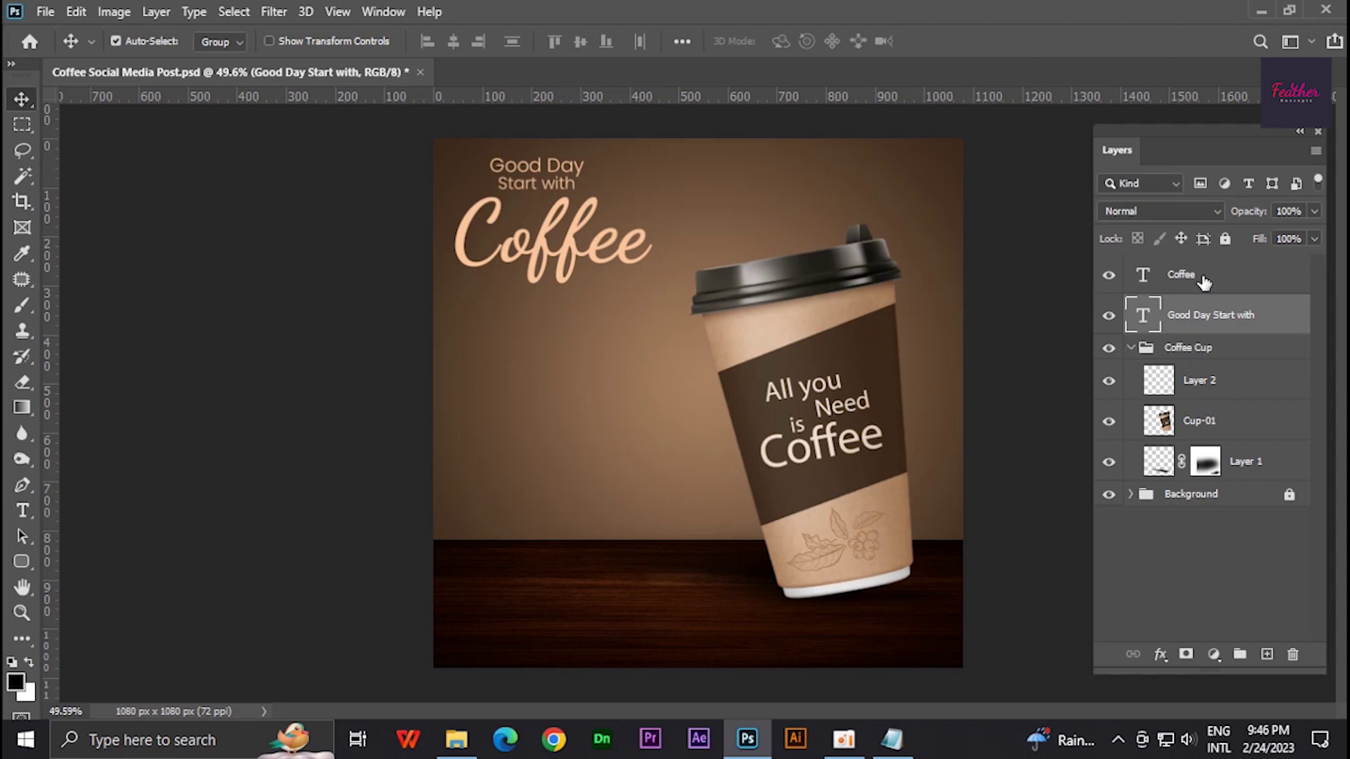
left_click(1196, 274, "shift")
key("ctrl+t")
mouse_move(555, 225)
left_mouse_down()
mouse_move(563, 281)
mouse_move(685, 331)
left_mouse_up()
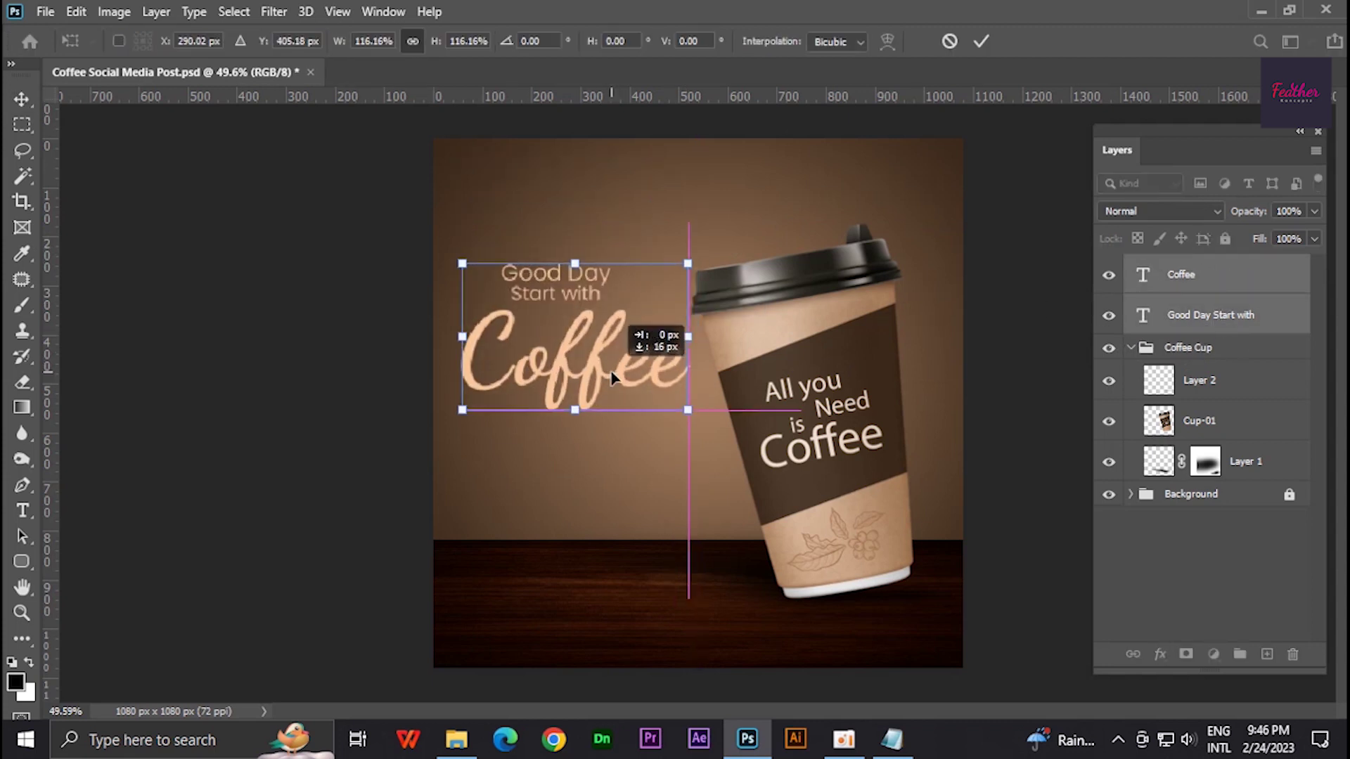
mouse_move(626, 362)
left_mouse_down()
mouse_move(610, 328)
mouse_move(623, 323)
left_mouse_up()
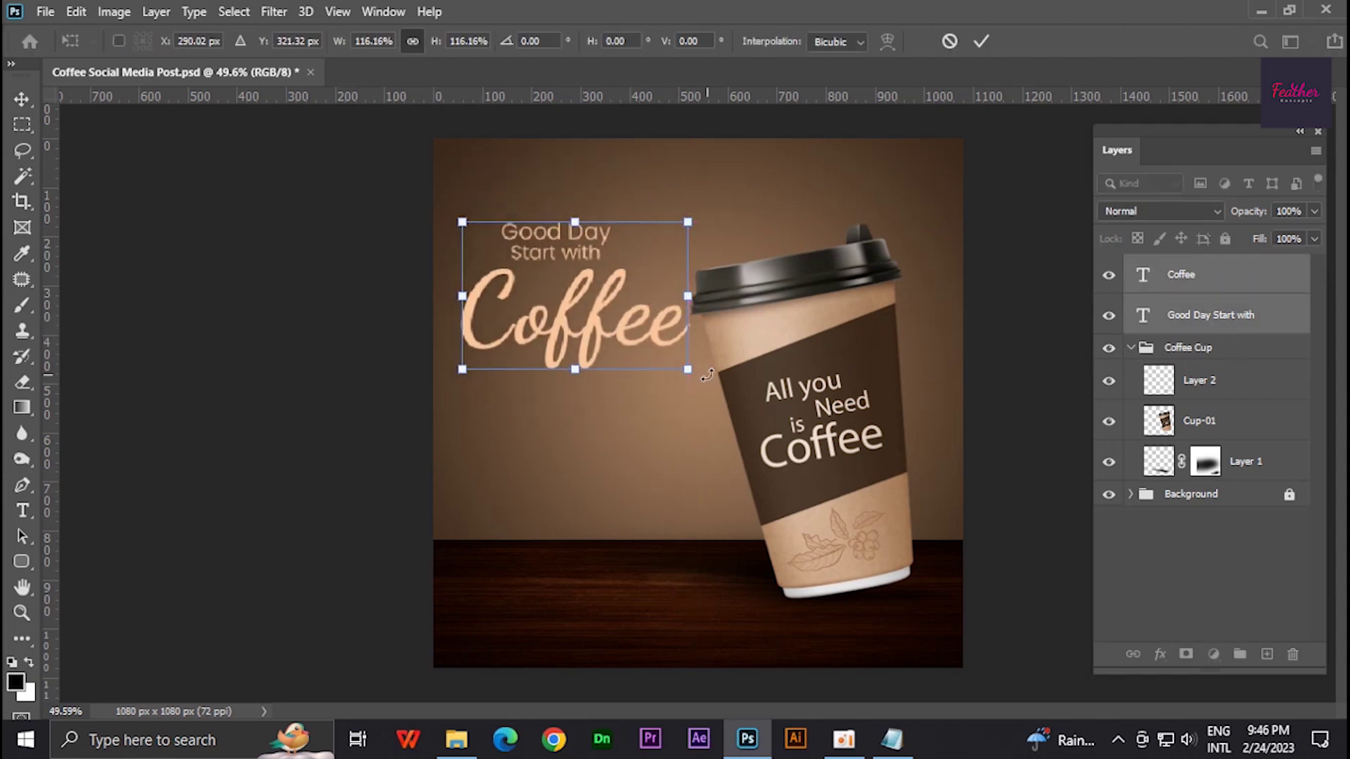
key("Return")
Widen the Good Day Start with text and nudge the cup slightly right
left_click(1258, 316)
key("ctrl+t")
left_click_drag(607, 241, 619, 241)
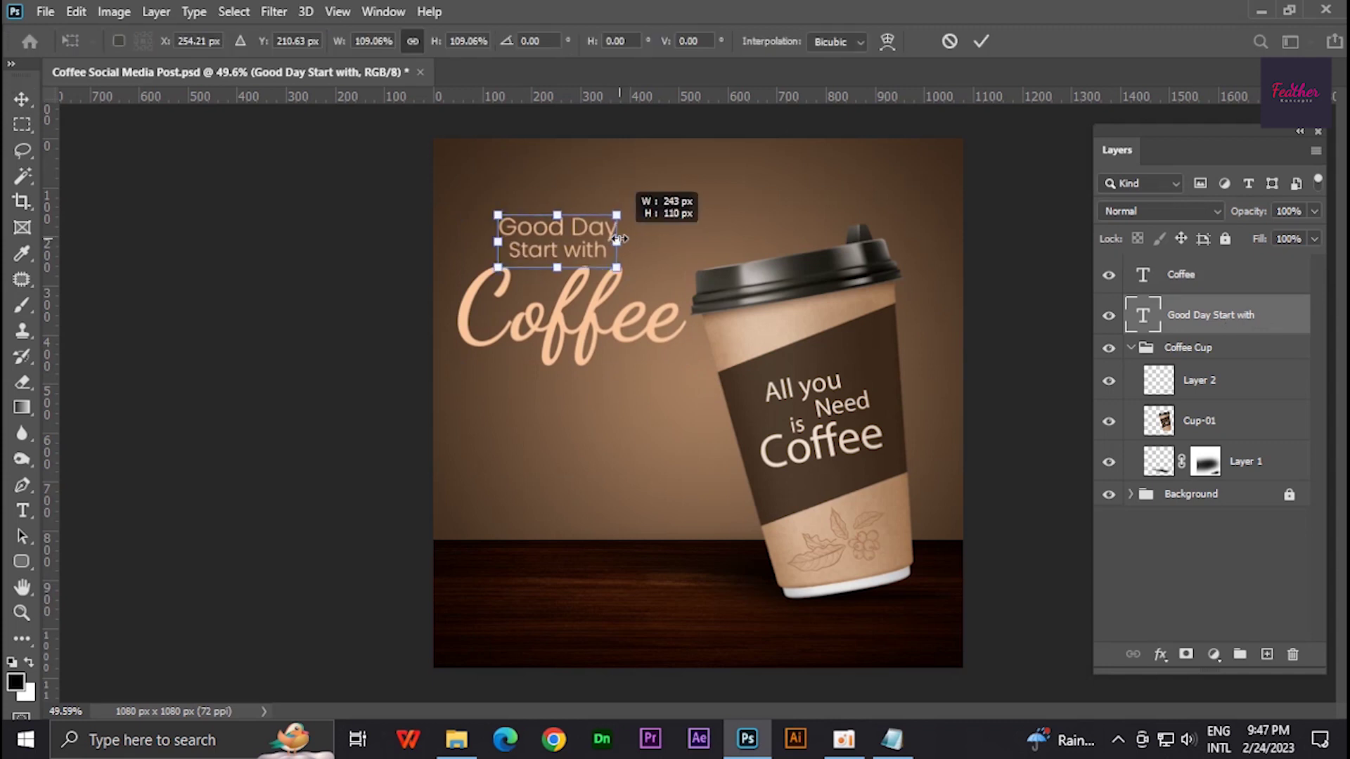
key("Return")
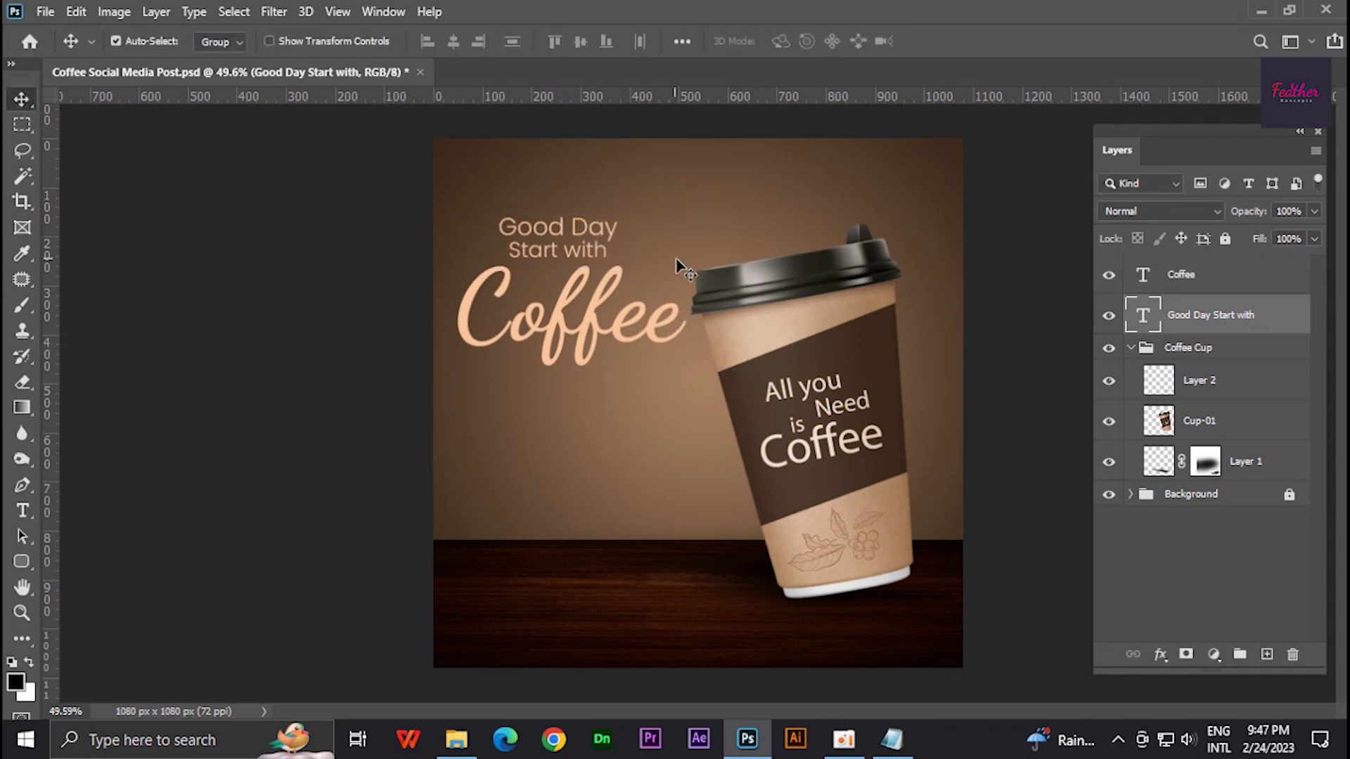
left_click(774, 292, "ctrl")
key("Right")
key("Right")
key("Right")
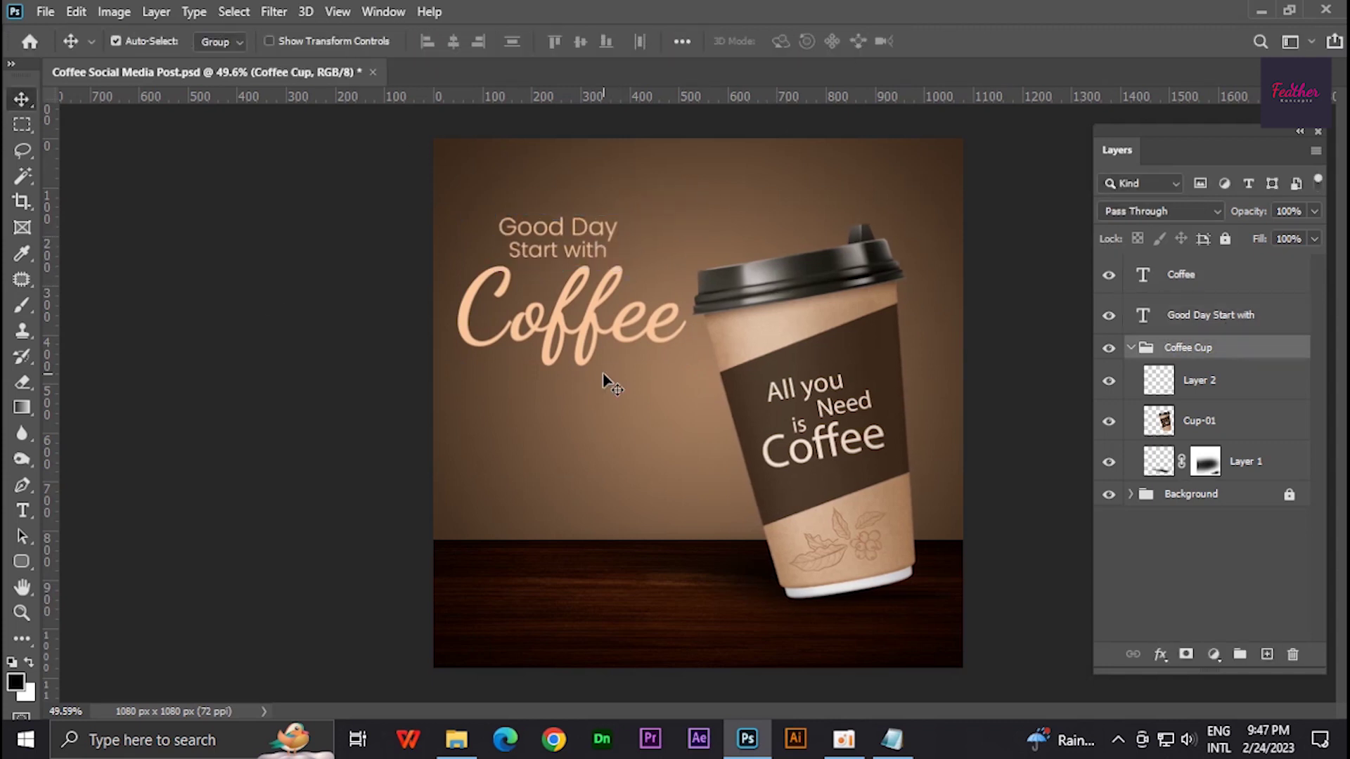
Add the Special weekend offer text layer and centre it under Coffee
left_click(22, 561)
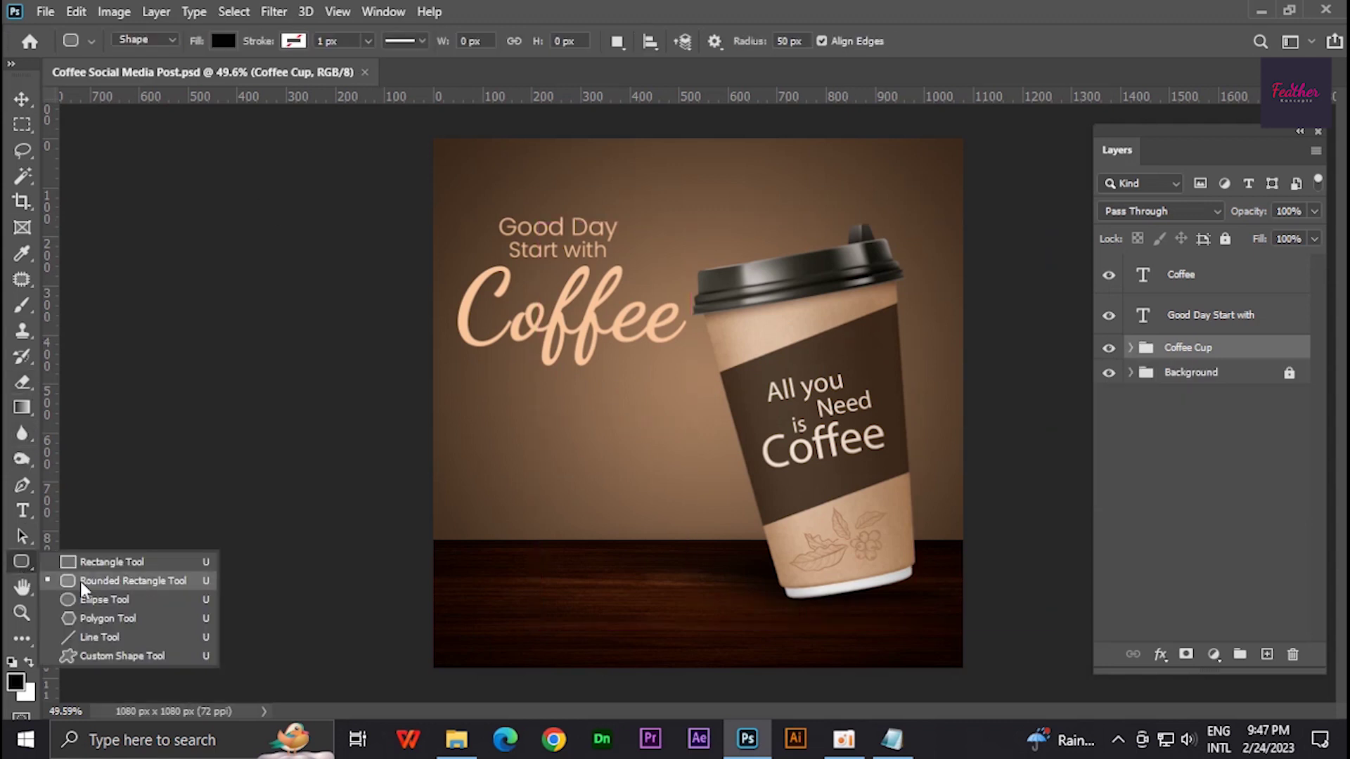
key("l")
key("c")
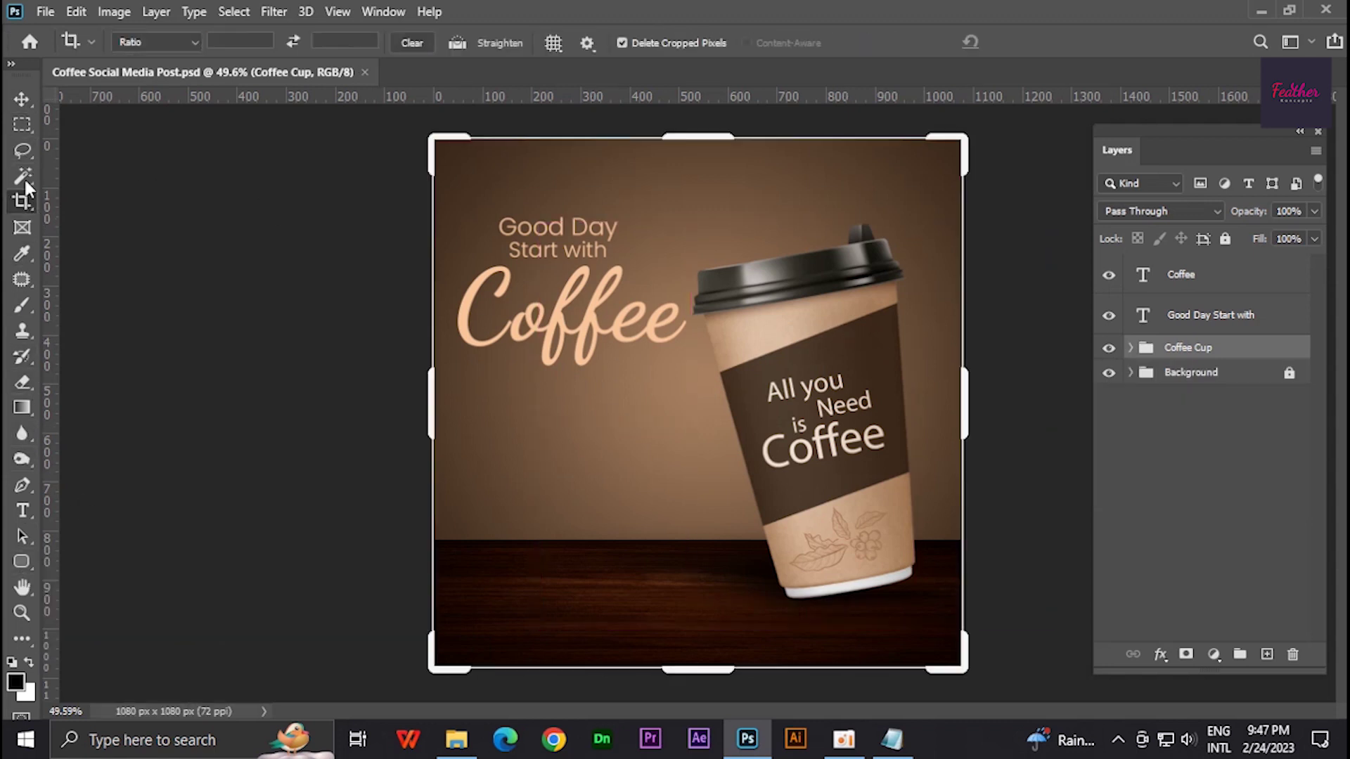
key("t")
left_click(547, 422)
left_click(22, 98)
left_click_drag(619, 419, 656, 418)
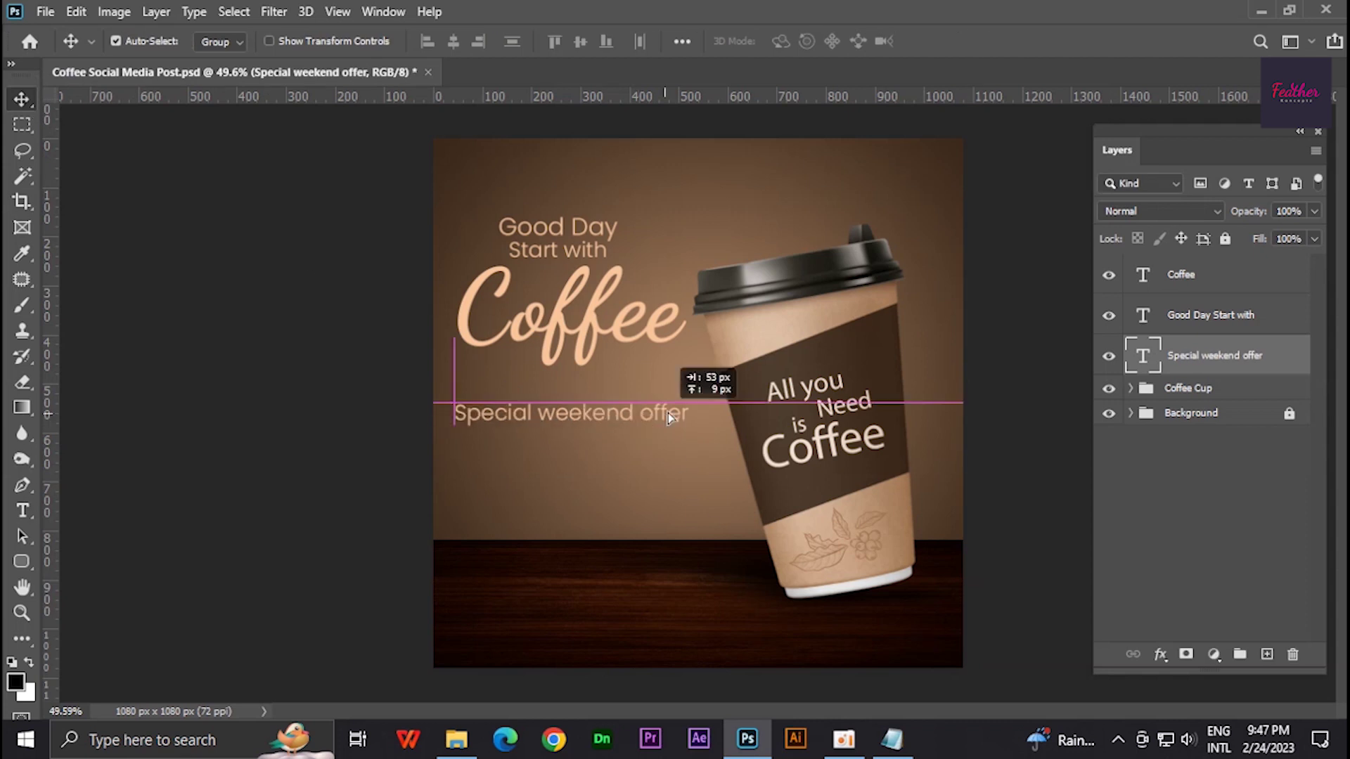
left_click(892, 740)
key("alt+Tab")
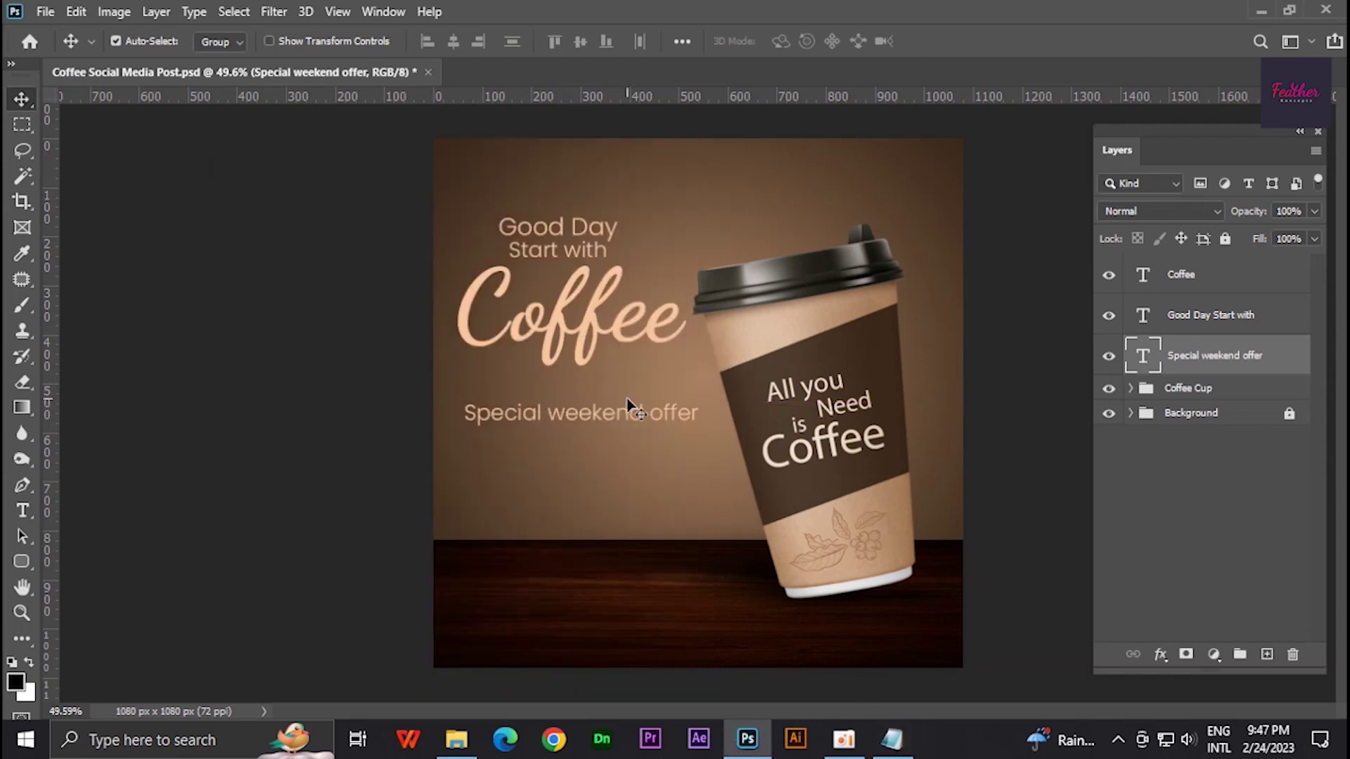
Make the 10$ price semibold and larger, and break the offer after Special
double_click(697, 418)
type("10$")
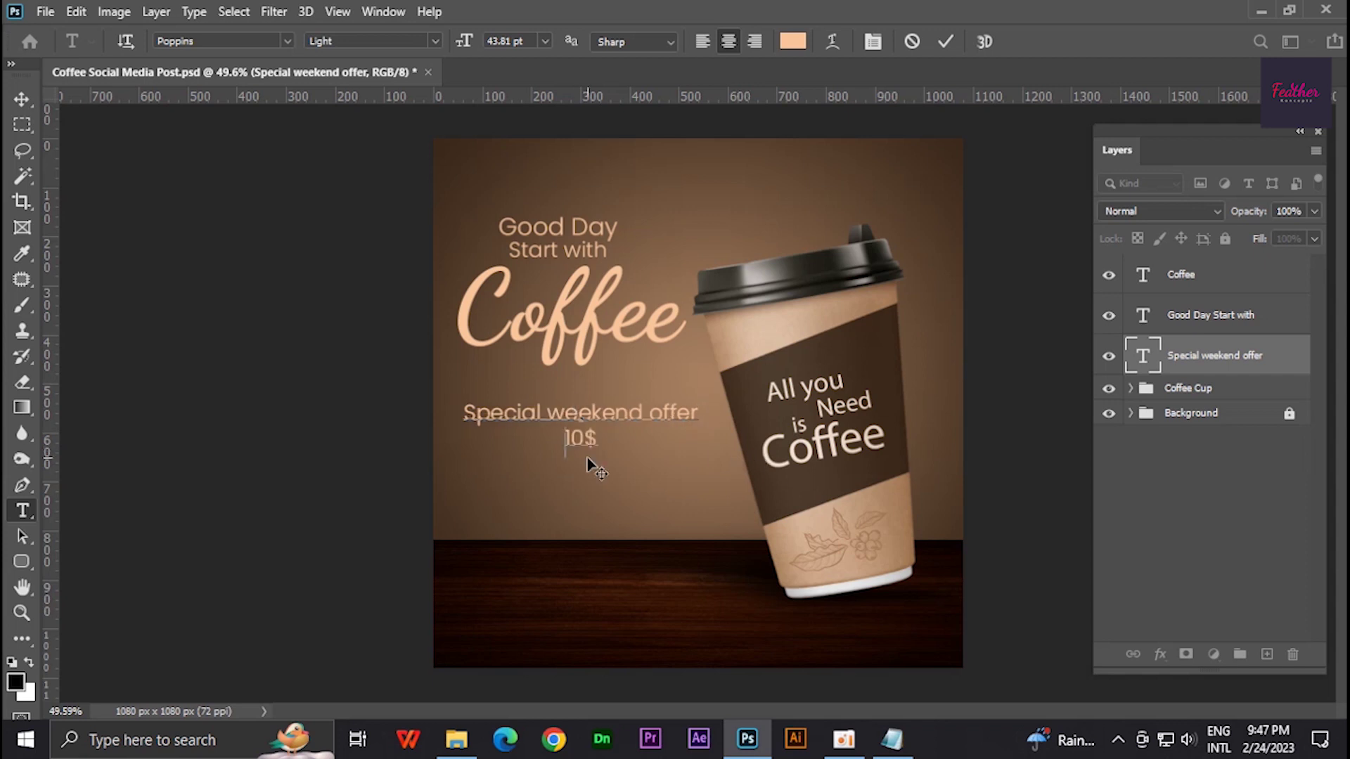
left_click(434, 41)
left_click(436, 217)
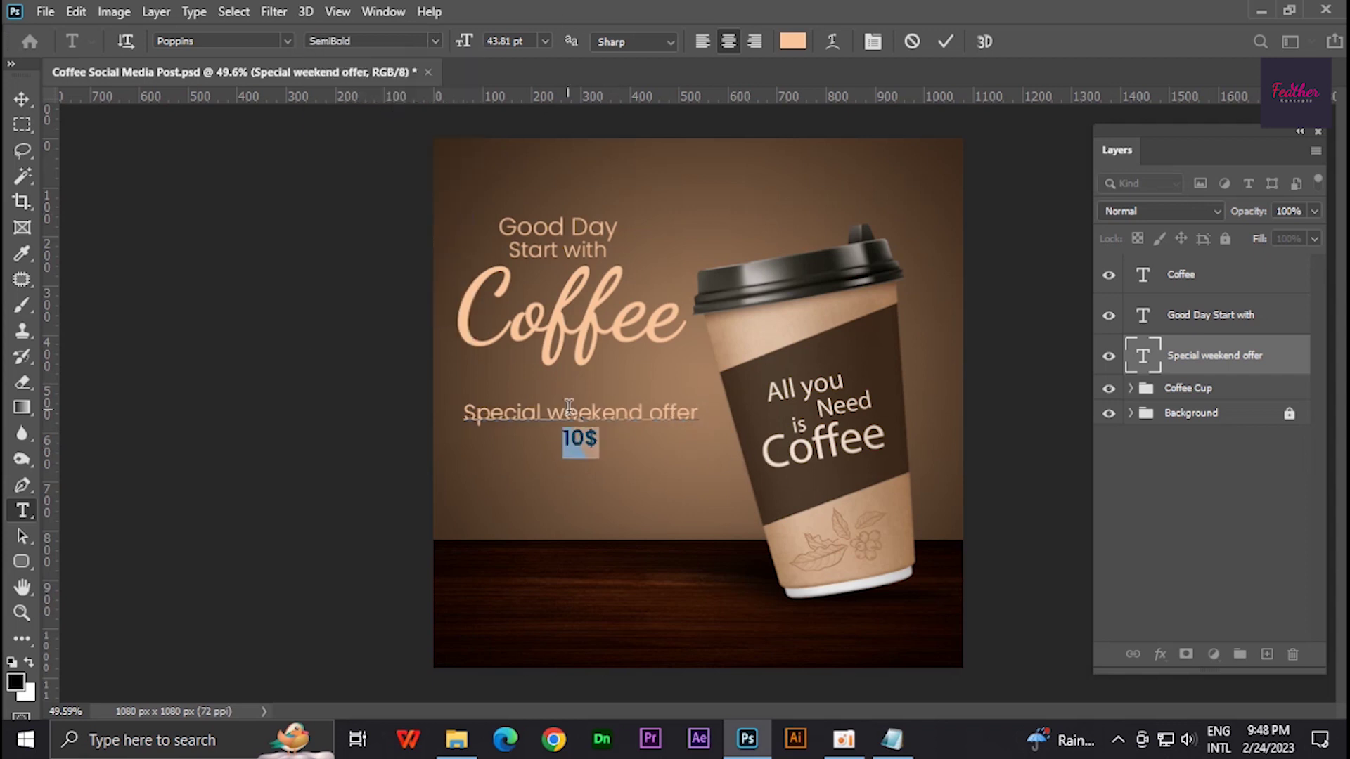
key("ctrl+shift+period")
key("ctrl+shift+period")
key("ctrl+shift+period")
scroll(600, 458, "up", 1)
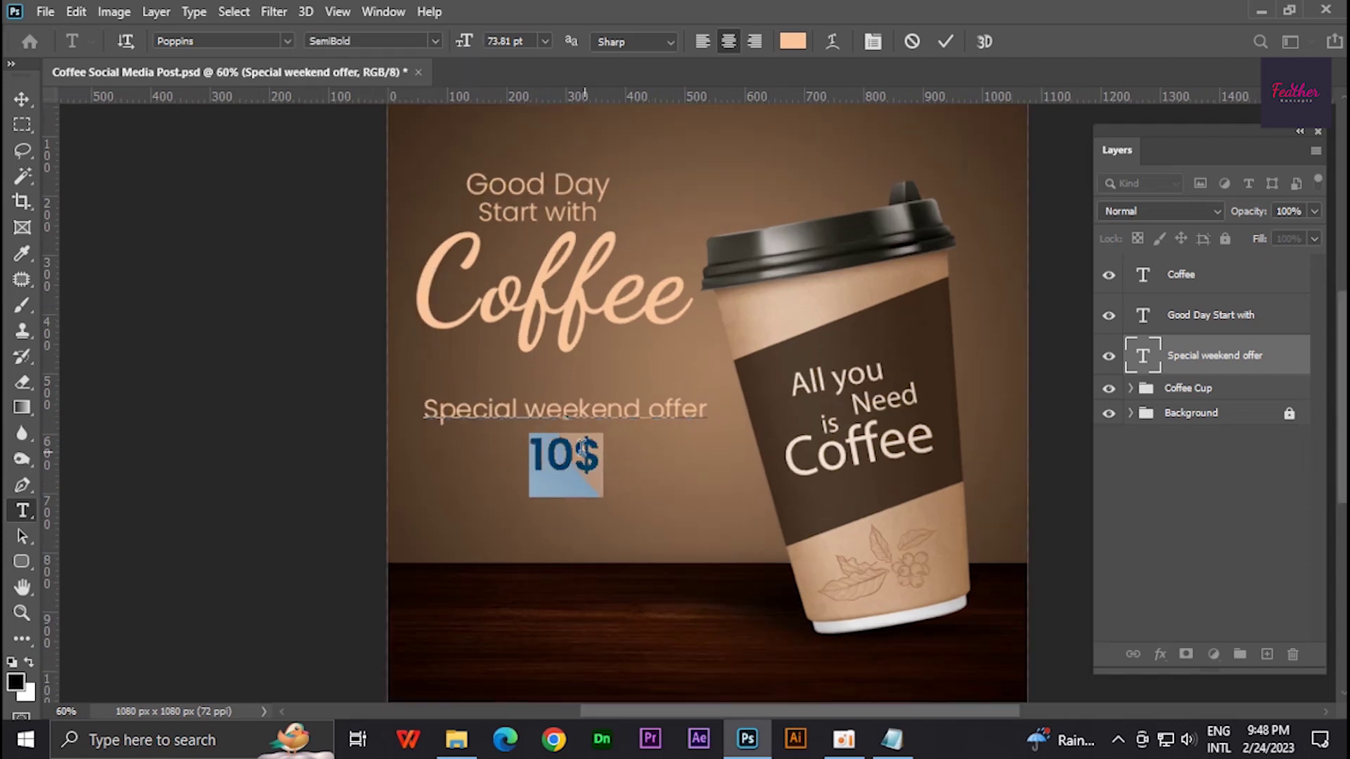
left_click(551, 407)
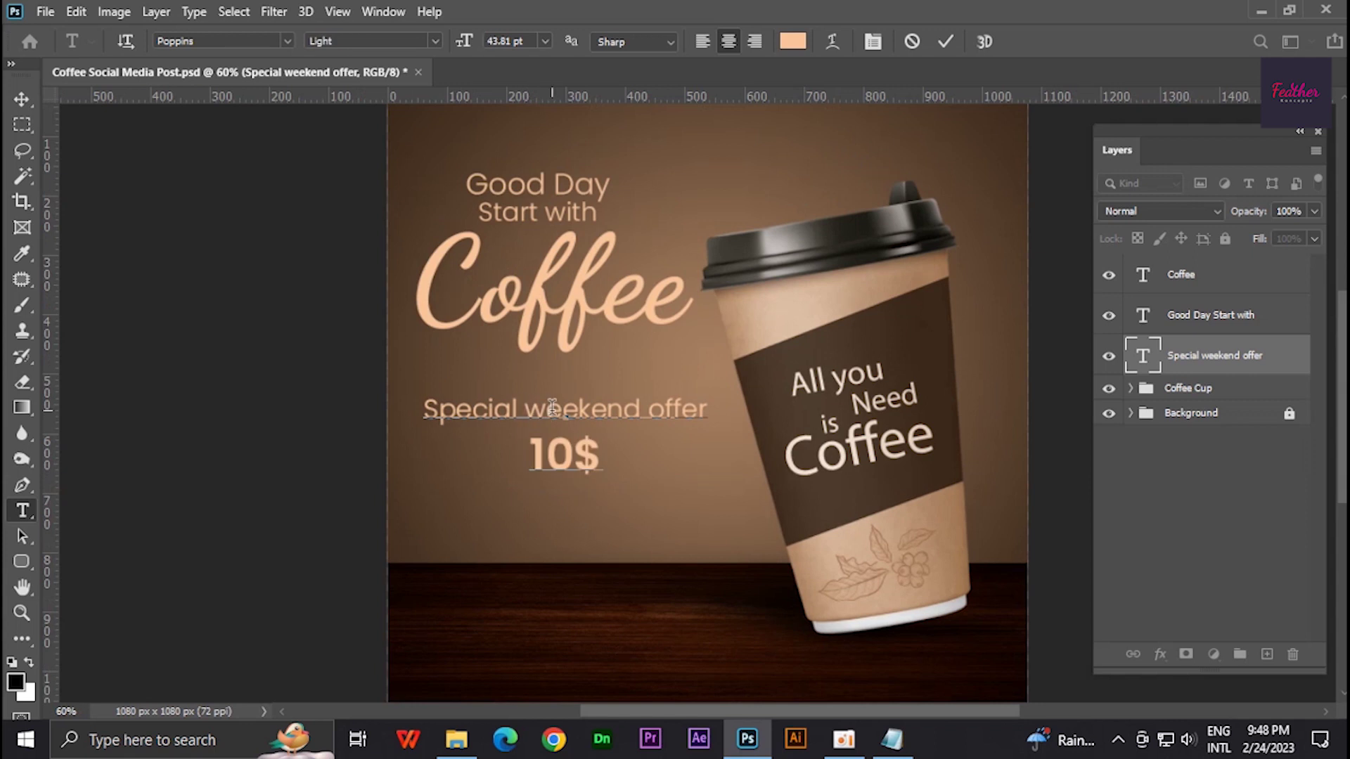
key("Return")
Set weekend offer to regular weight and enlarge the 10$ price further
left_click_drag(476, 443, 701, 458)
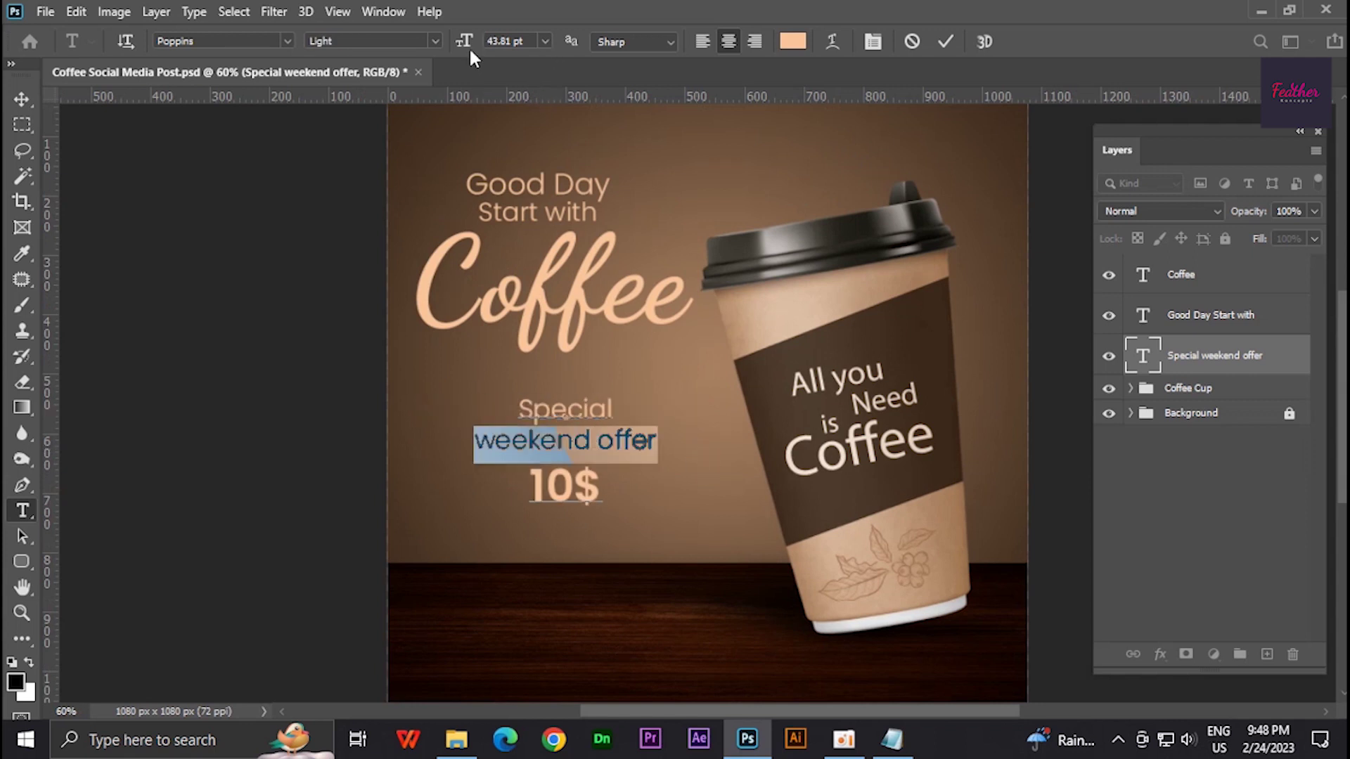
left_click(434, 41)
left_click(351, 158)
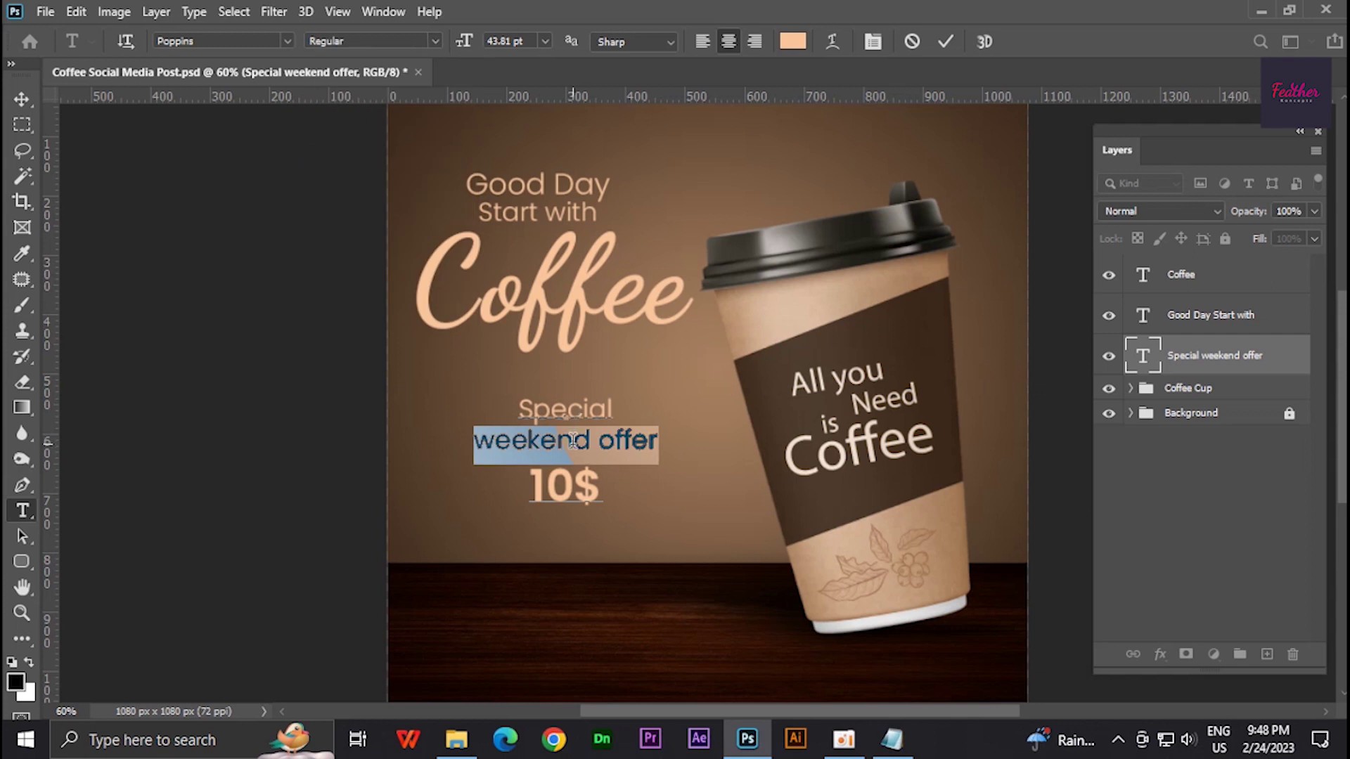
key("ctrl+shift+period")
double_click(561, 494)
key("ctrl+shift+period")
key("ctrl+shift+period")
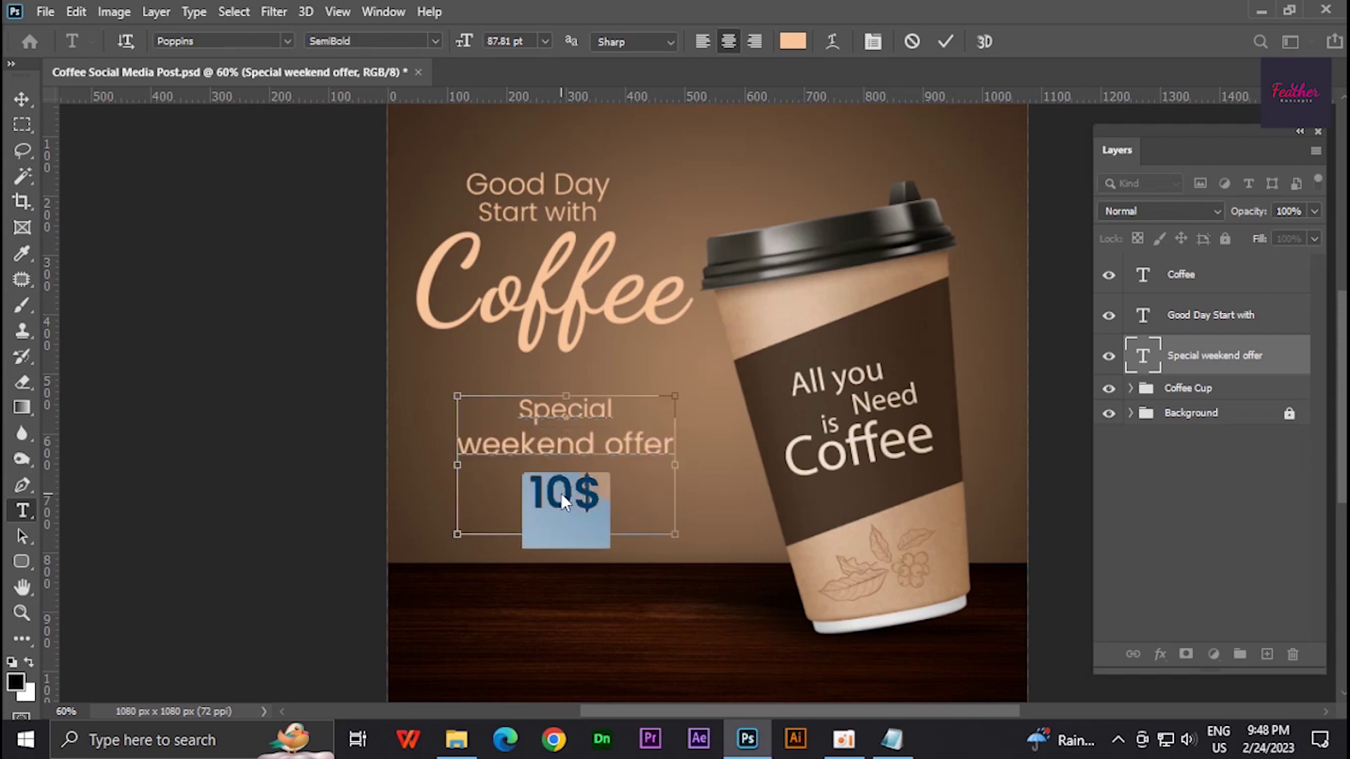
key("ctrl+shift+period")
key("ctrl+shift+period")
key("ctrl+shift+period")
triple_click(572, 457)
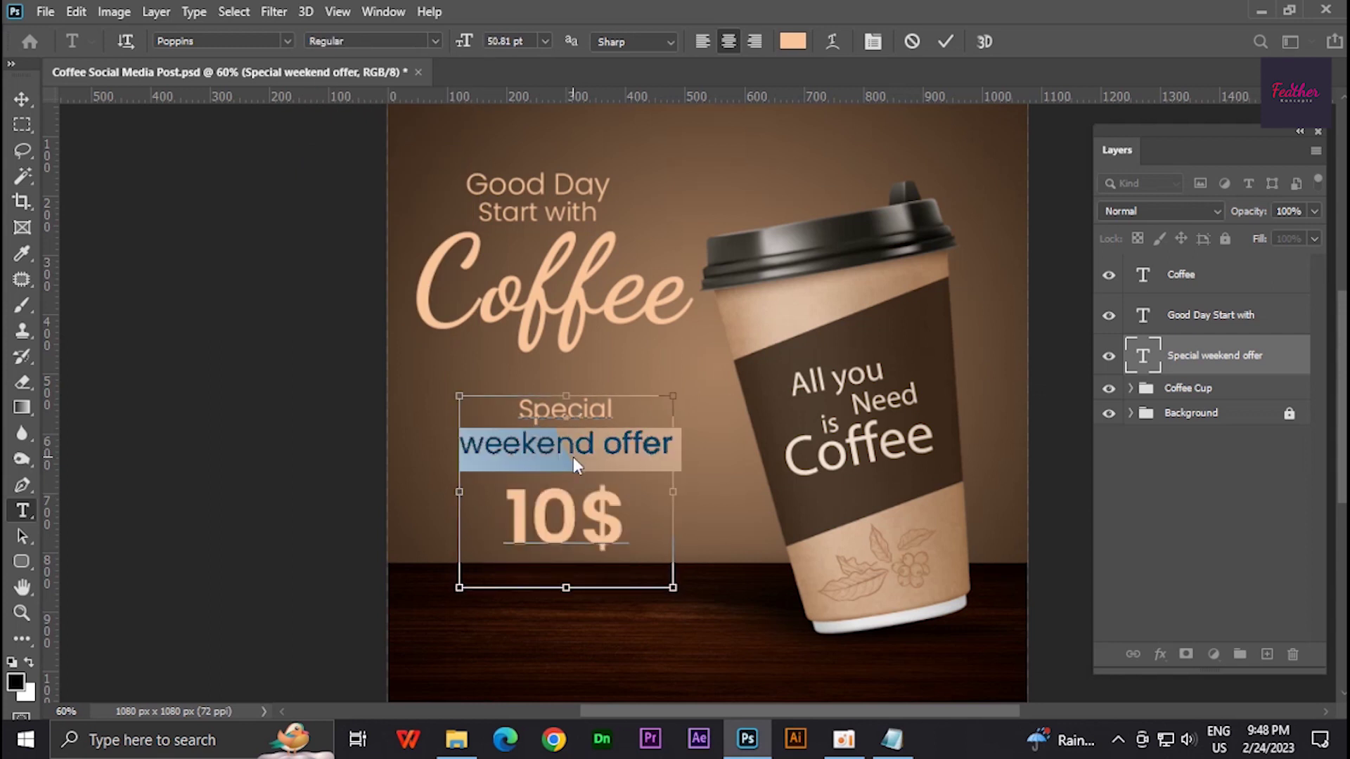
key("ctrl+shift+comma")
key("ctrl+shift+comma")
key("ctrl+shift+comma")
Add line spacing above 10$, enlarge weekend offer, and shift the block slightly left and down
scroll(569, 485, "up", 3)
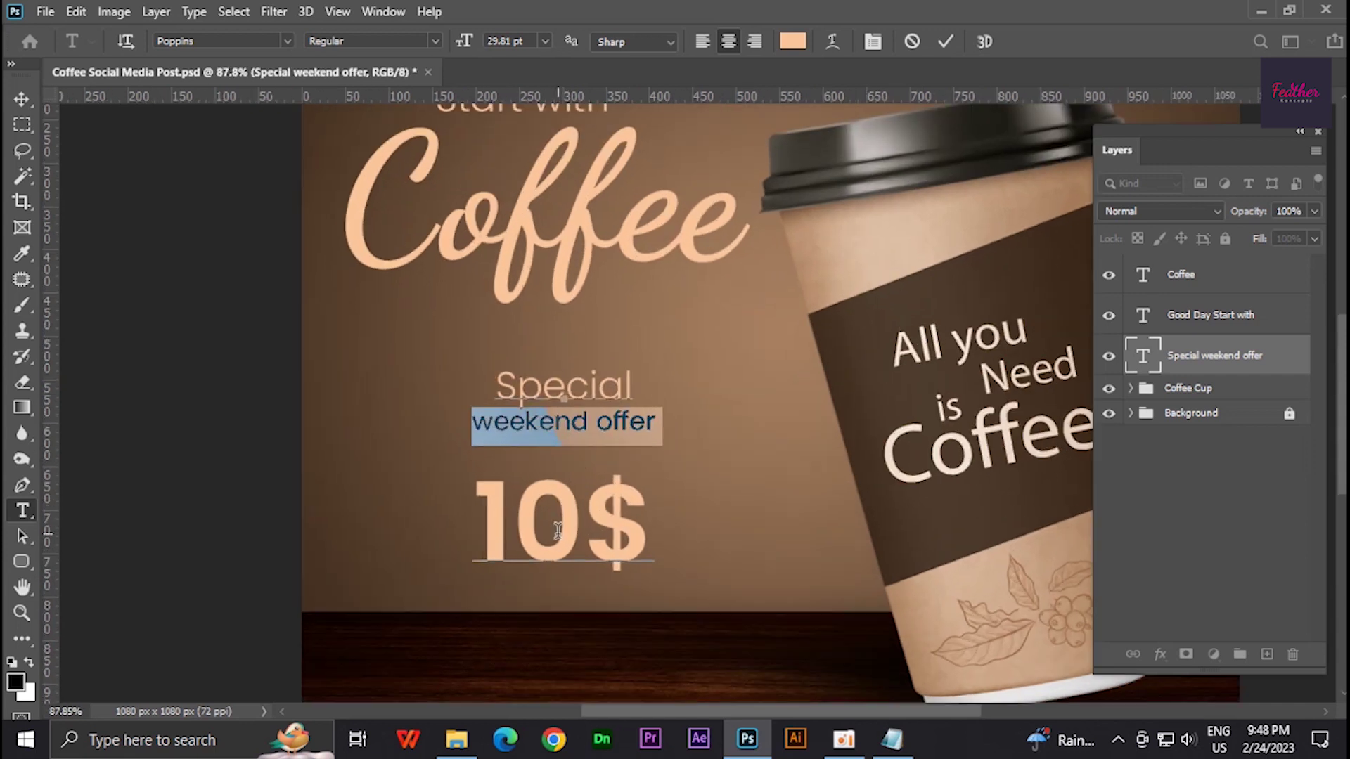
double_click(565, 520)
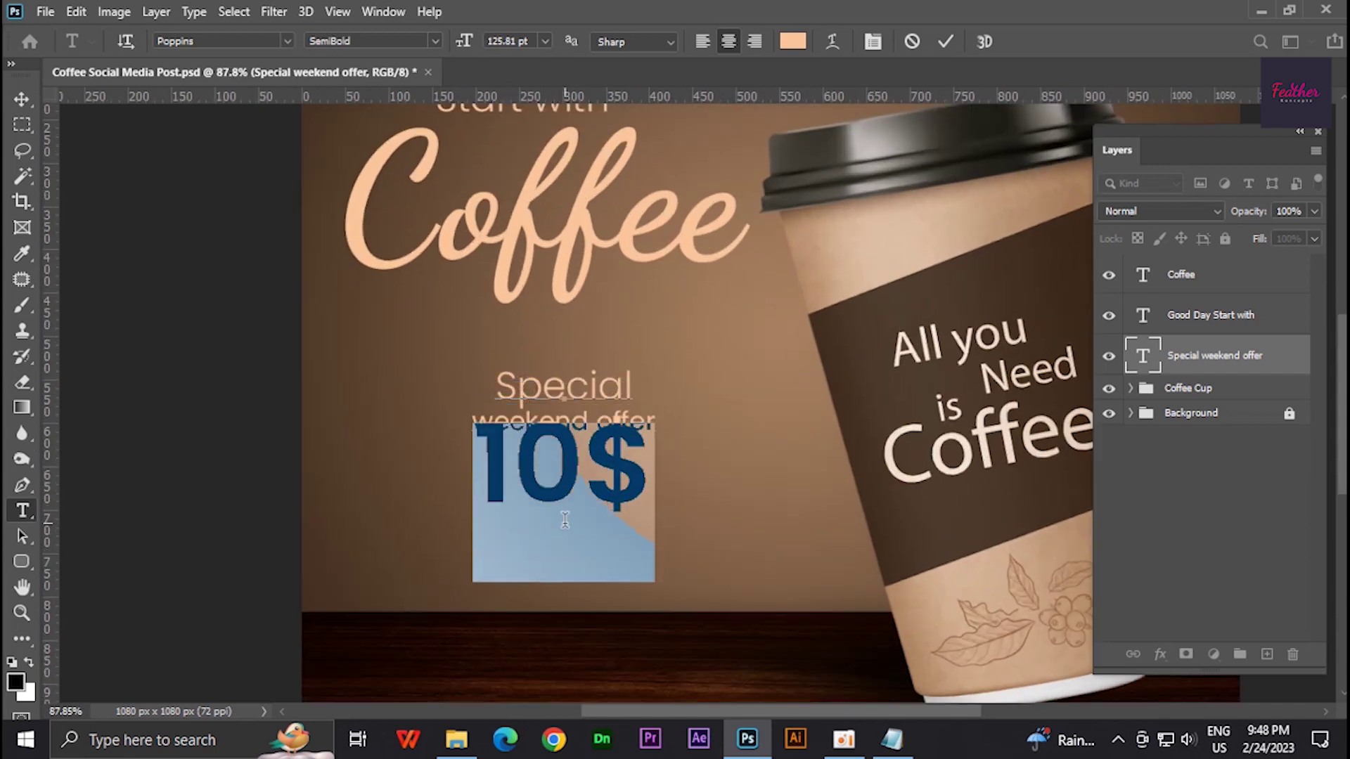
key("alt+Down")
key("alt+Down")
key("alt+Down")
triple_click(542, 436)
key("ctrl+shift+period")
key("ctrl+shift+period")
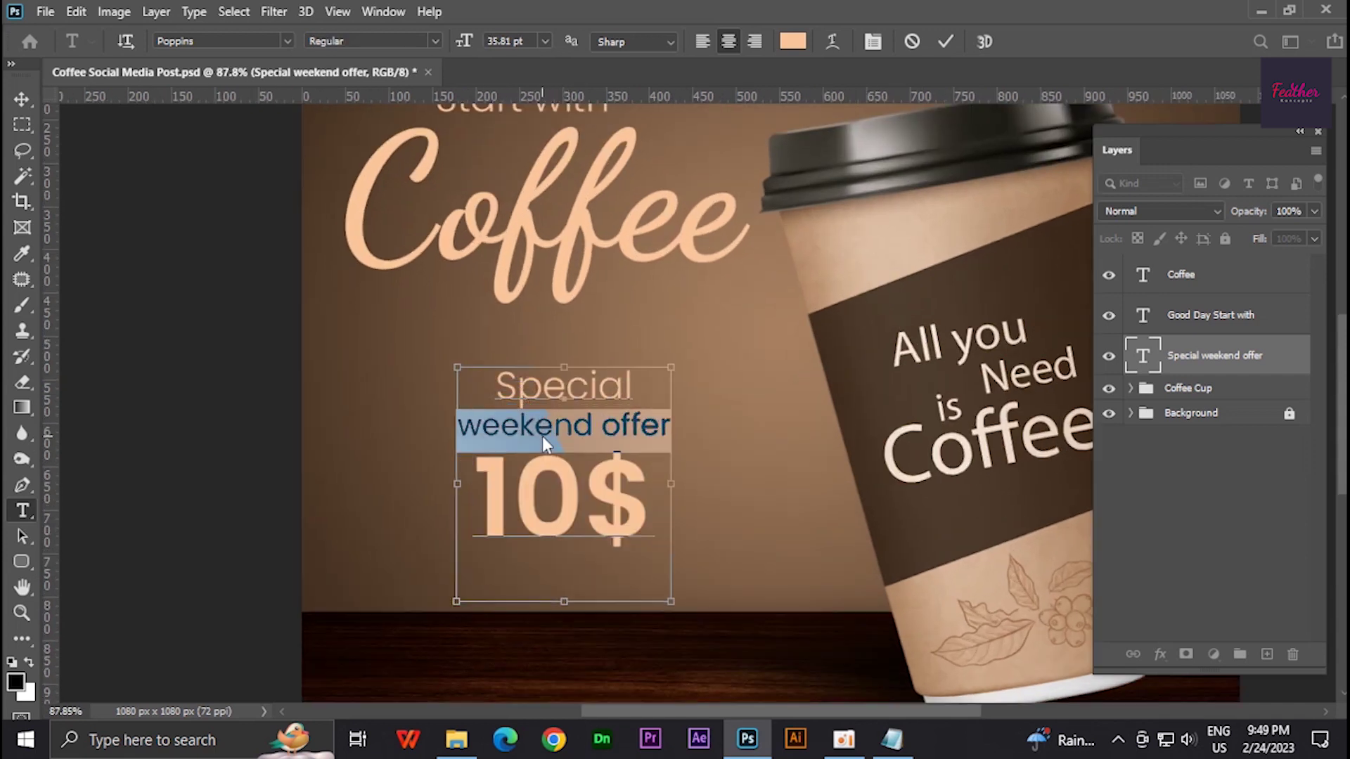
key("ctrl+shift+period")
key("ctrl+shift+period")
left_click(21, 104)
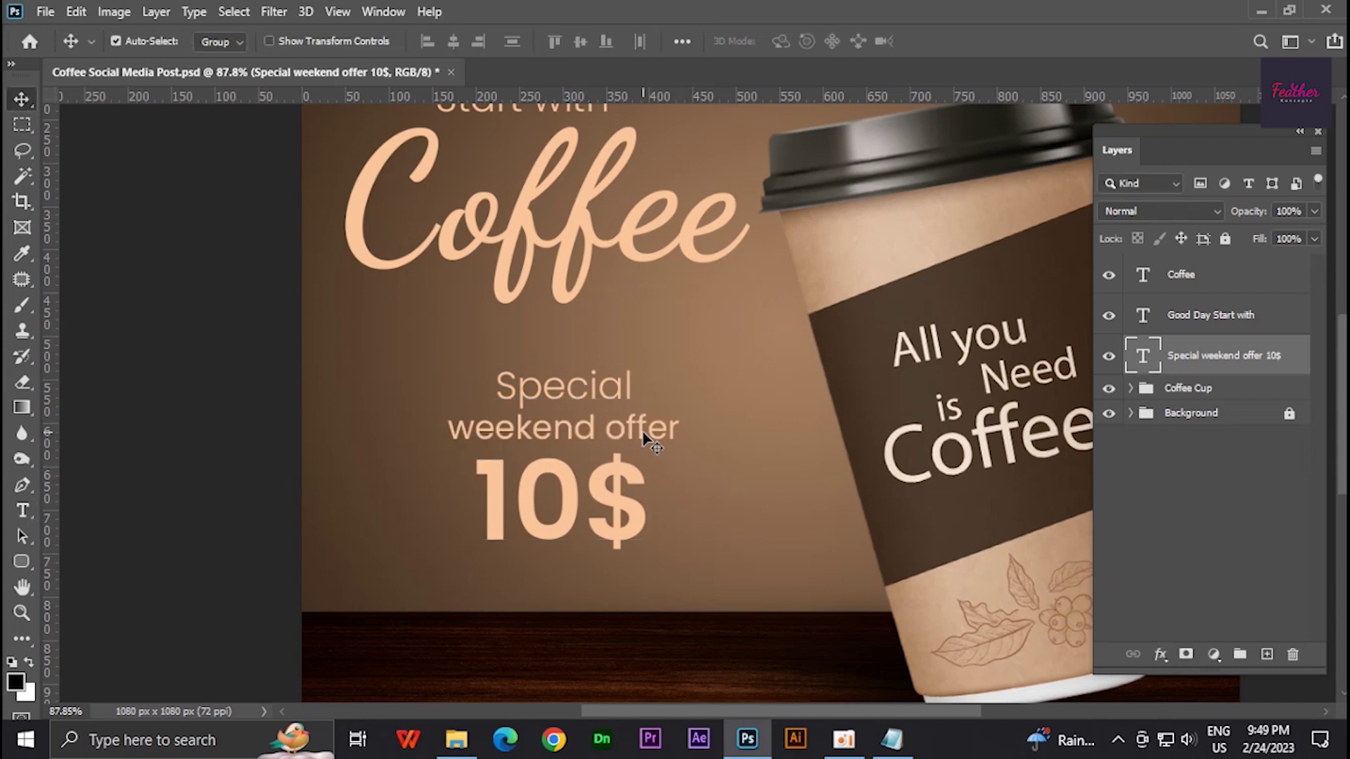
left_click_drag(606, 483, 598, 494)
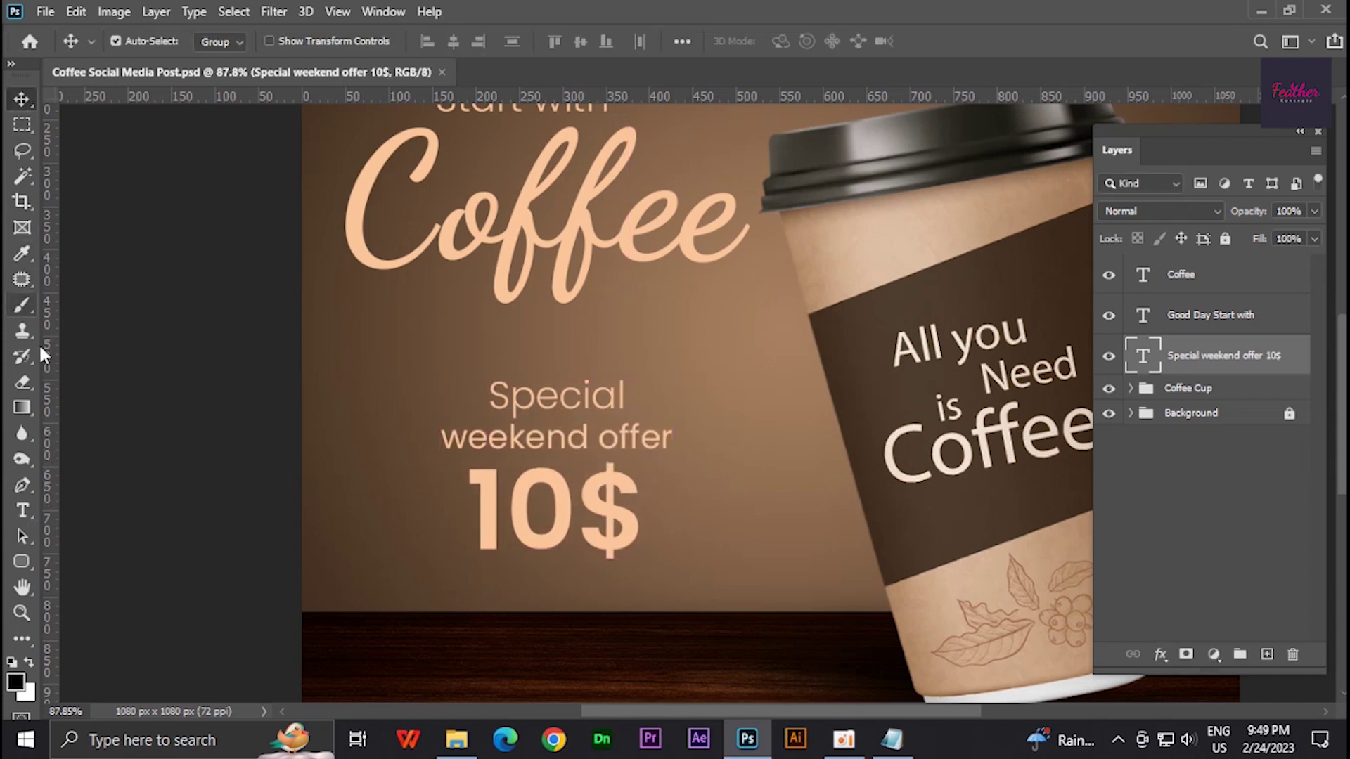
Draw a dark brown circle around the offer text and open its layer styles
right_click(24, 563)
left_click(84, 601)
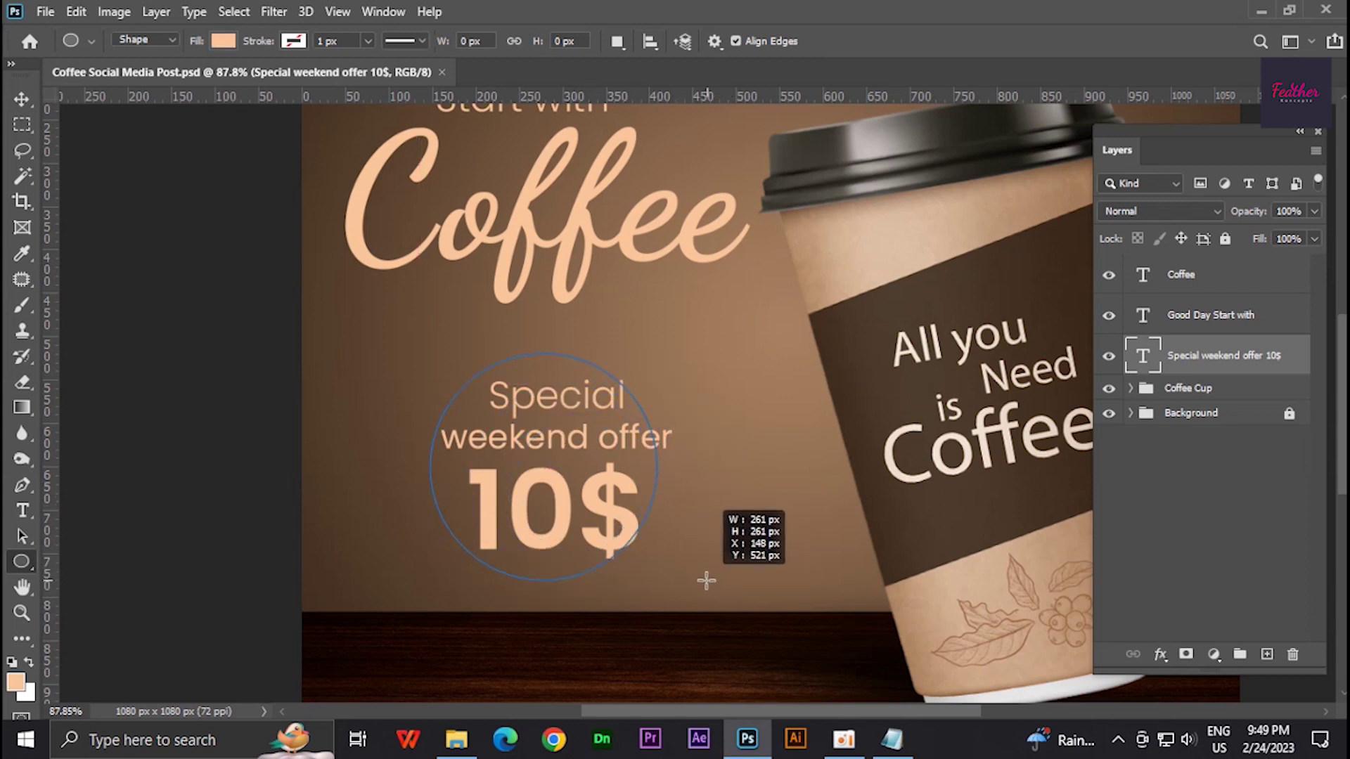
left_click_drag(706, 580, 705, 581)
left_click(99, 287)
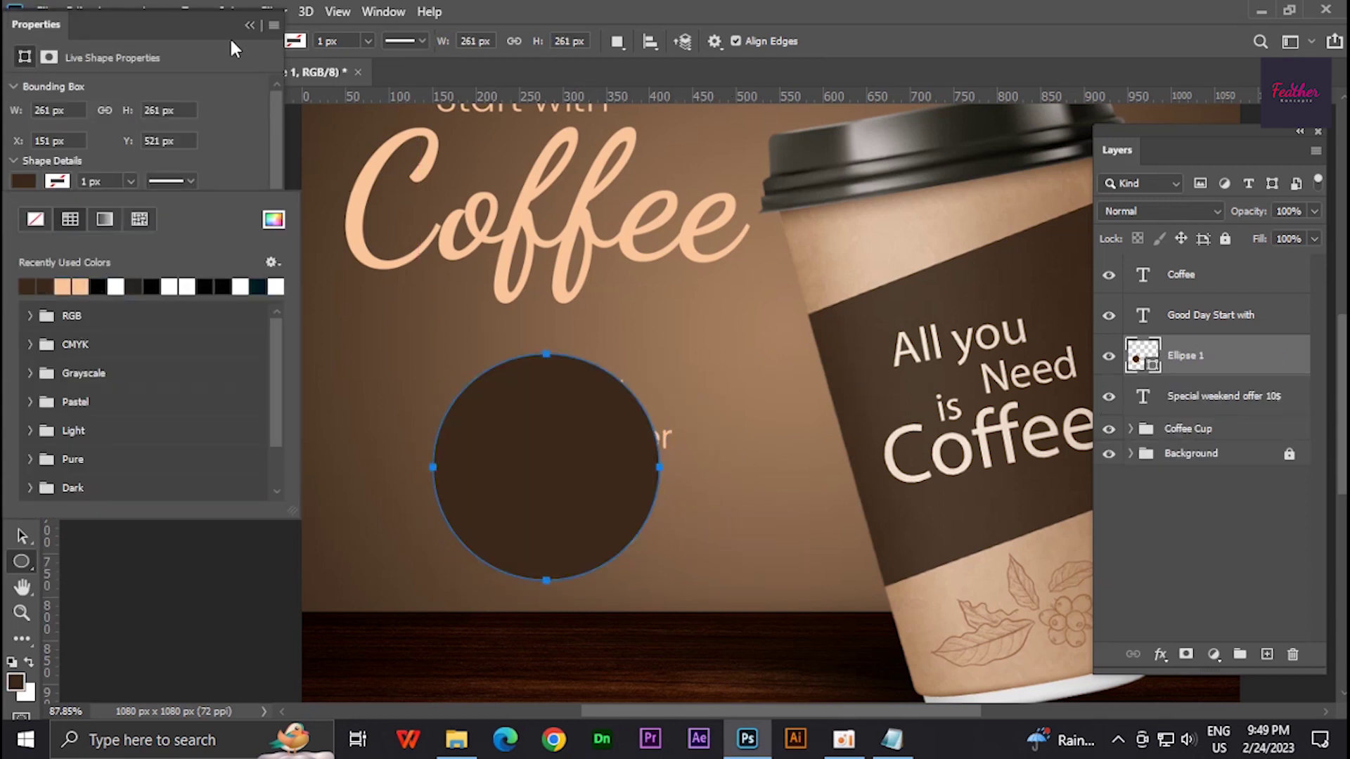
double_click(1205, 383)
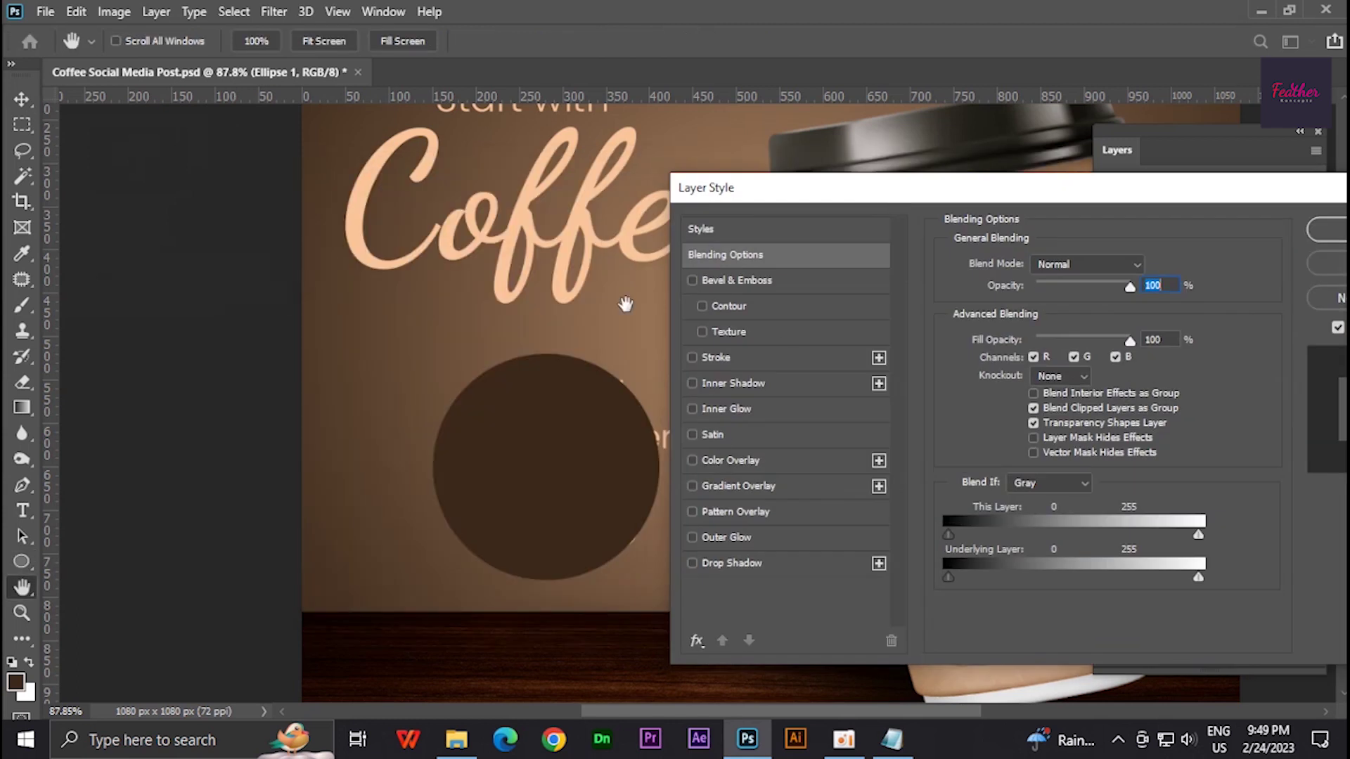
Give the offer circle a peach stroke sampled from the Coffee lettering
left_click_drag(1041, 204, 995, 205)
left_click(668, 357)
left_click(950, 408)
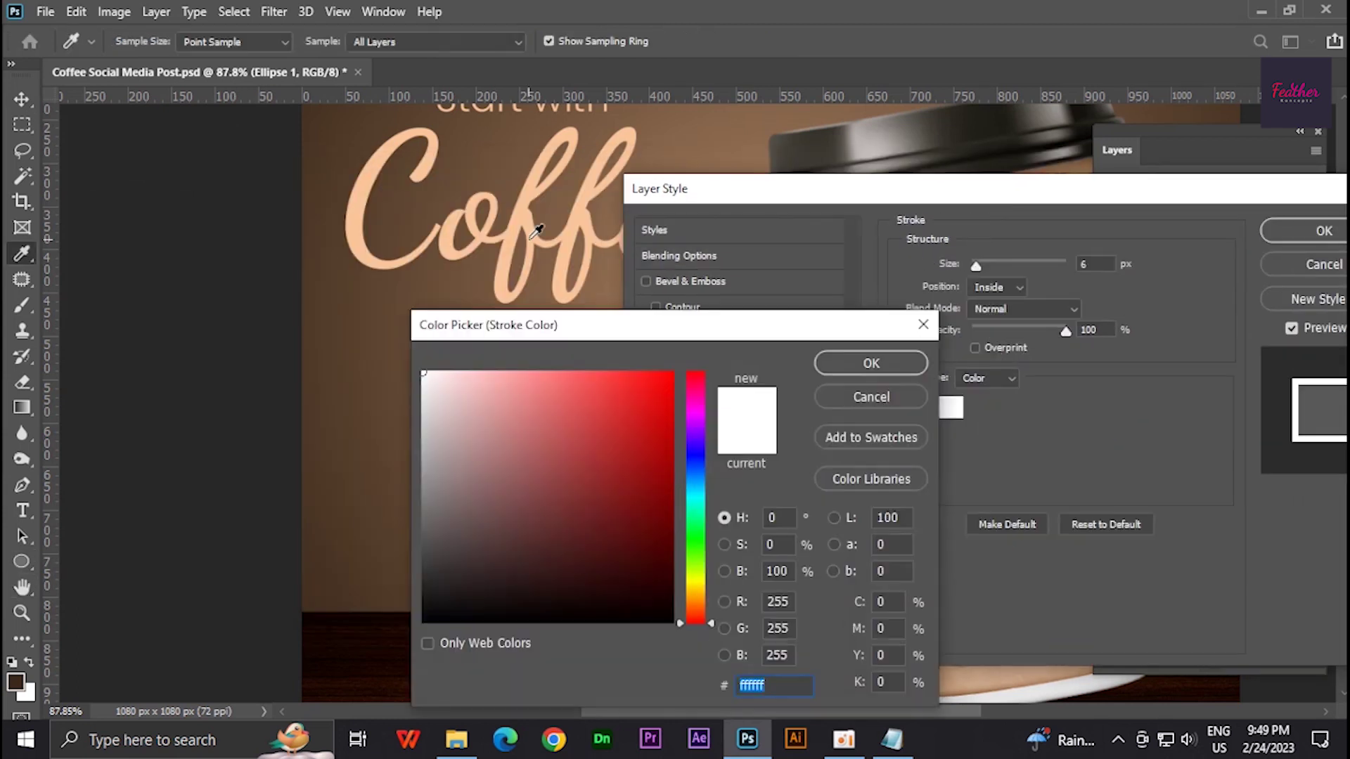
left_click(355, 211)
left_click(871, 362)
left_click(1324, 231)
Place the circle beneath the offer text and shrink the text to fit inside it
key("v")
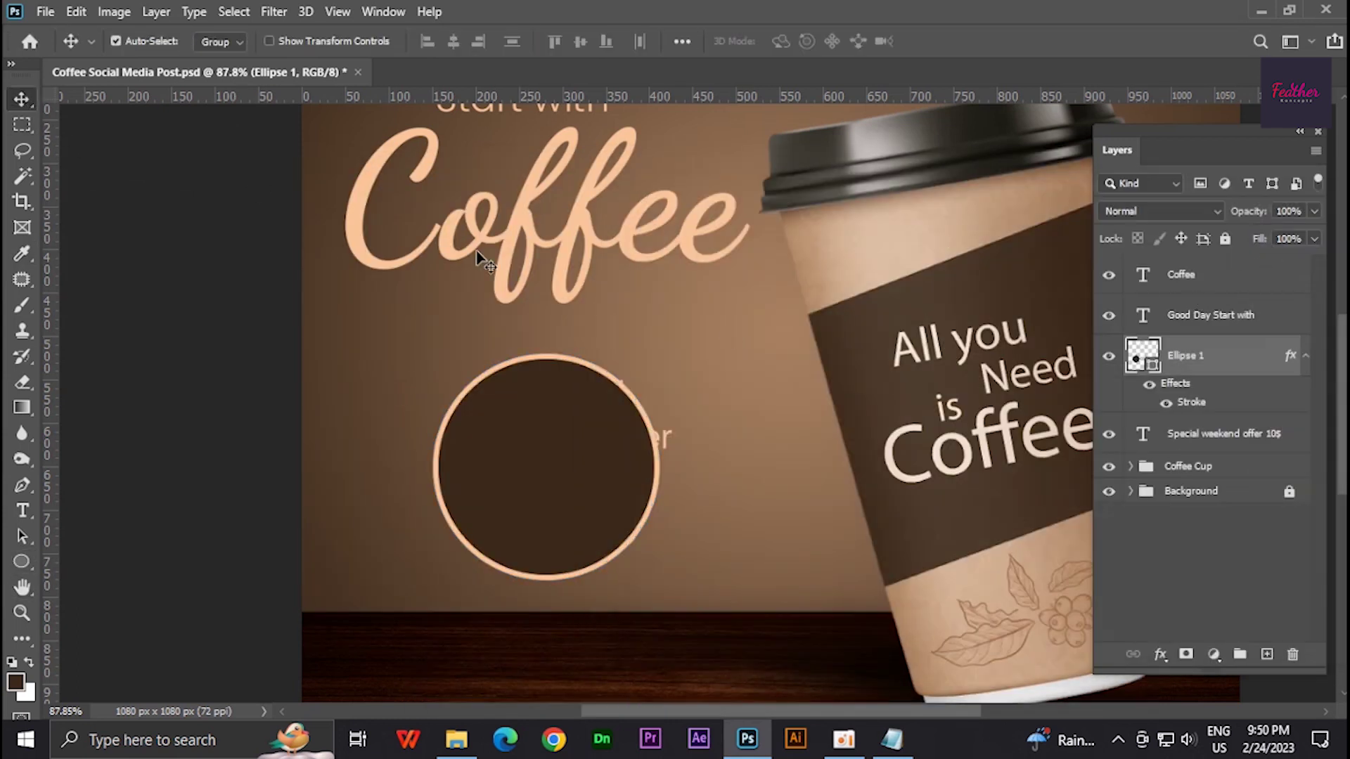
left_click_drag(1240, 366, 1250, 454)
left_click(1239, 360)
key("ctrl+t")
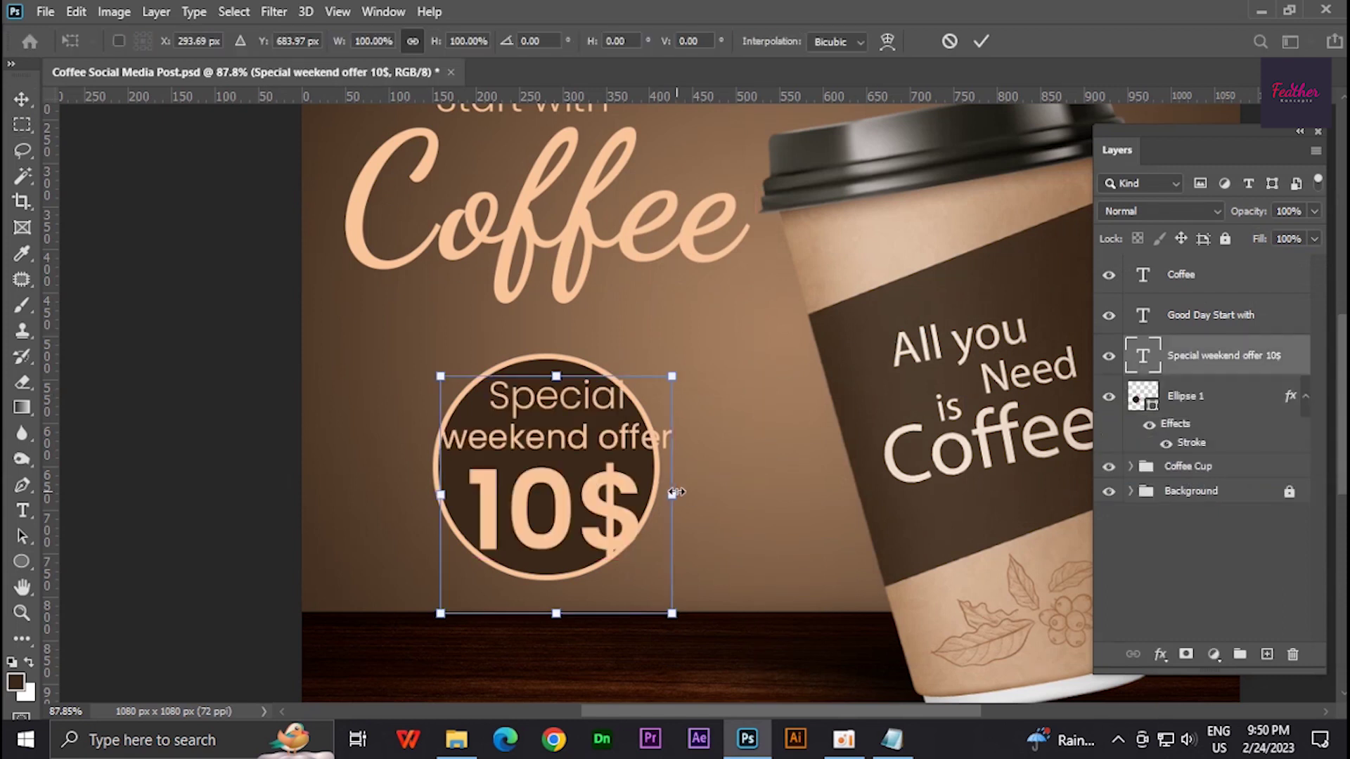
left_click_drag(674, 492, 640, 495)
left_click_drag(544, 461, 547, 462)
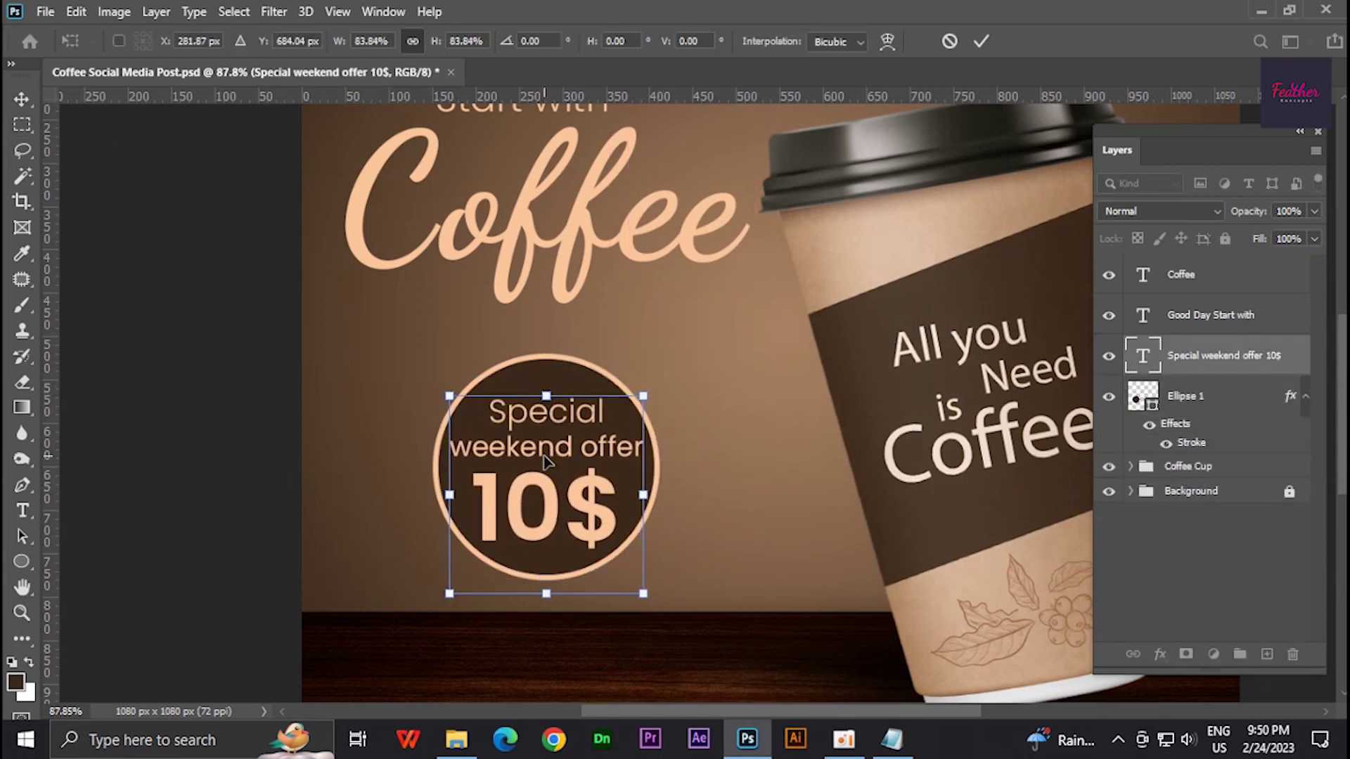
key("Return")
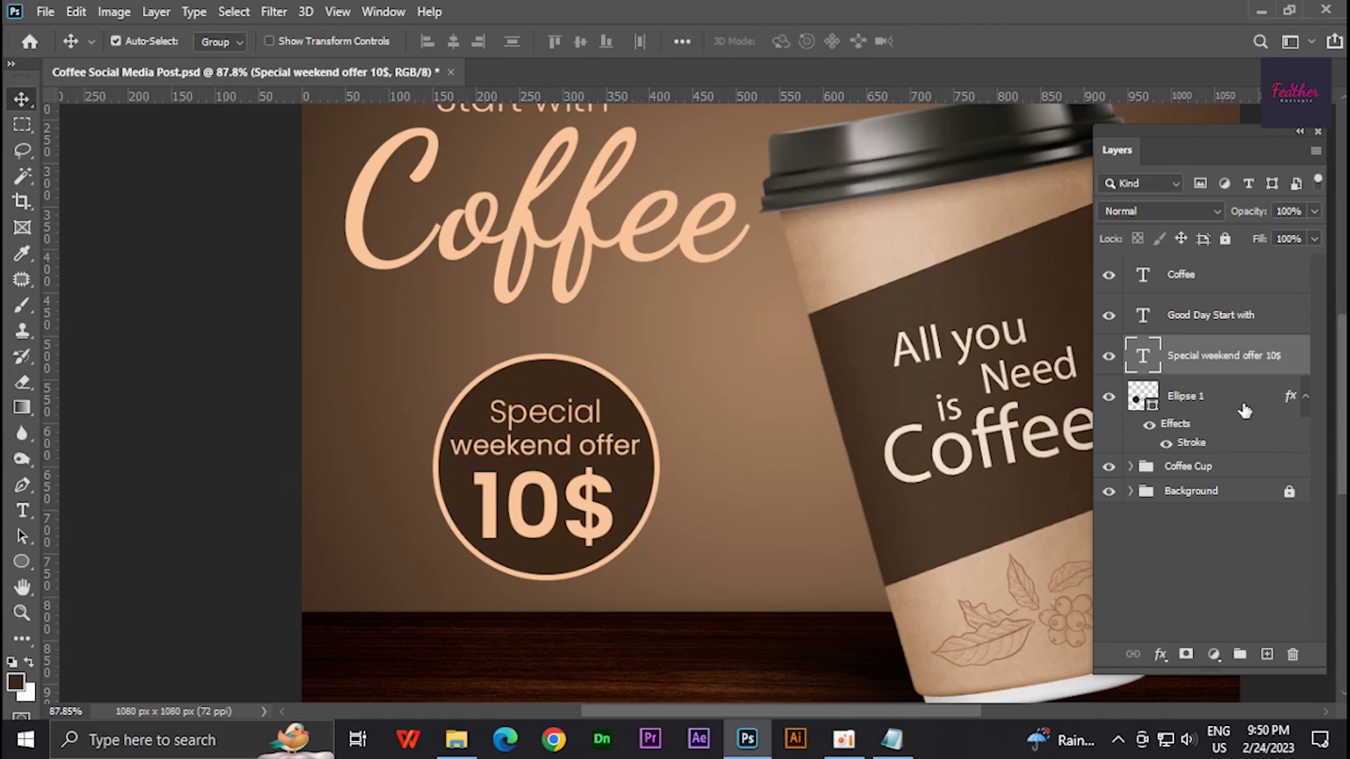
Add a small, tight drop shadow to the peach-ringed circle
double_click(1244, 407)
left_click(641, 564)
left_click_drag(919, 199, 1090, 190)
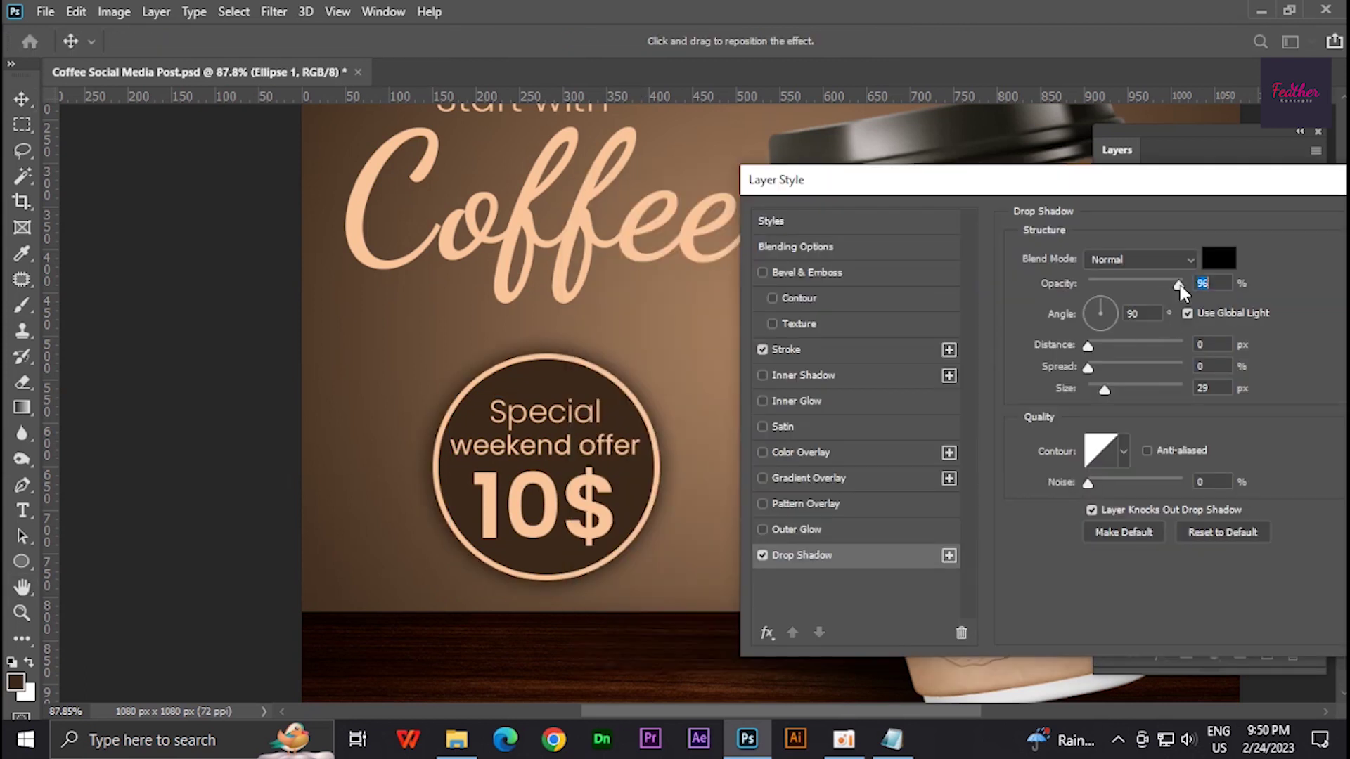
left_click_drag(1106, 394, 1098, 391)
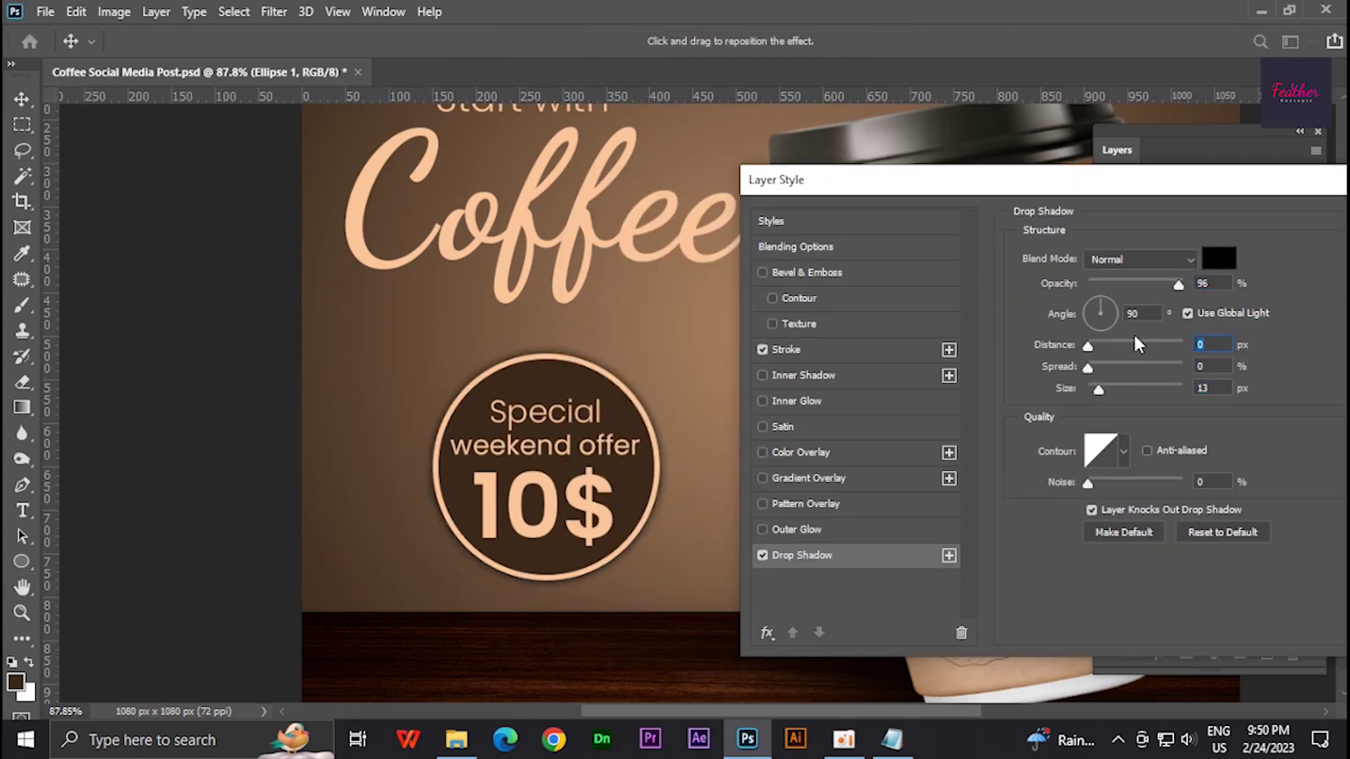
left_click_drag(1097, 180, 947, 180)
left_click(1290, 218)
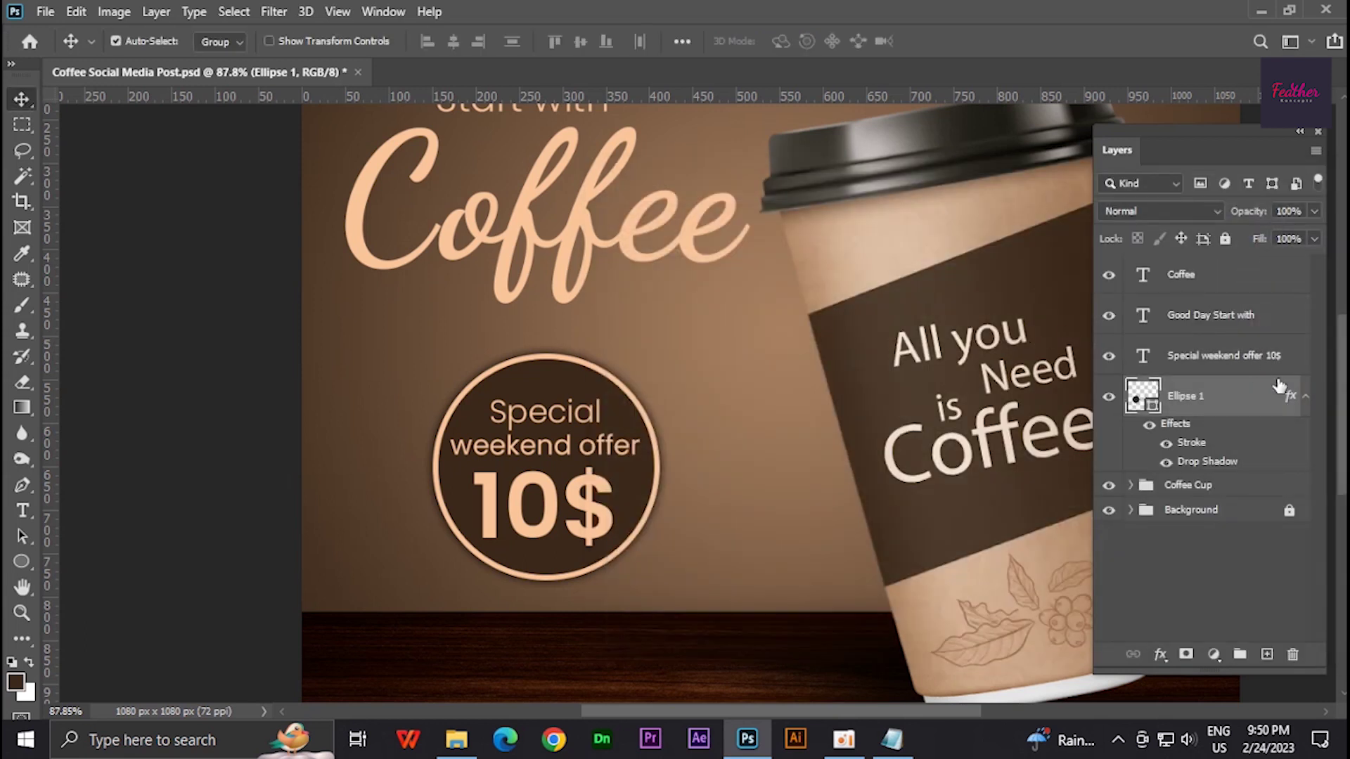
Group the circle and offer text as 'Special Offer'
left_click(1227, 367, "ctrl")
key("ctrl+g")
type("Special Offer")
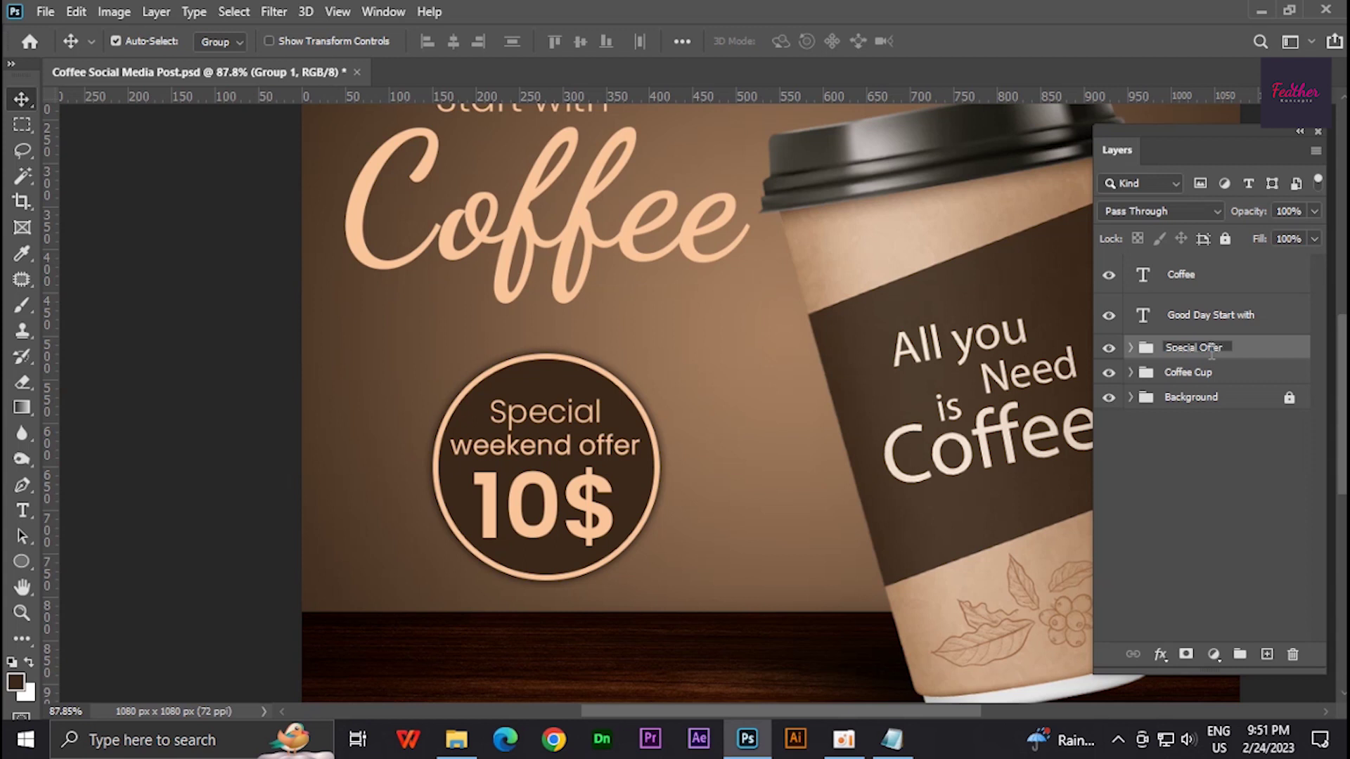
key("Return")
key("ctrl+0")
Try tilting the offer badge, undo it, and move the coffee cup down 30 px
key("ctrl+t")
left_click_drag(636, 429, 672, 470)
mouse_move(590, 464)
left_mouse_down()
mouse_move(602, 457)
mouse_move(576, 478)
left_mouse_up()
key("Return")
key("ctrl+z")
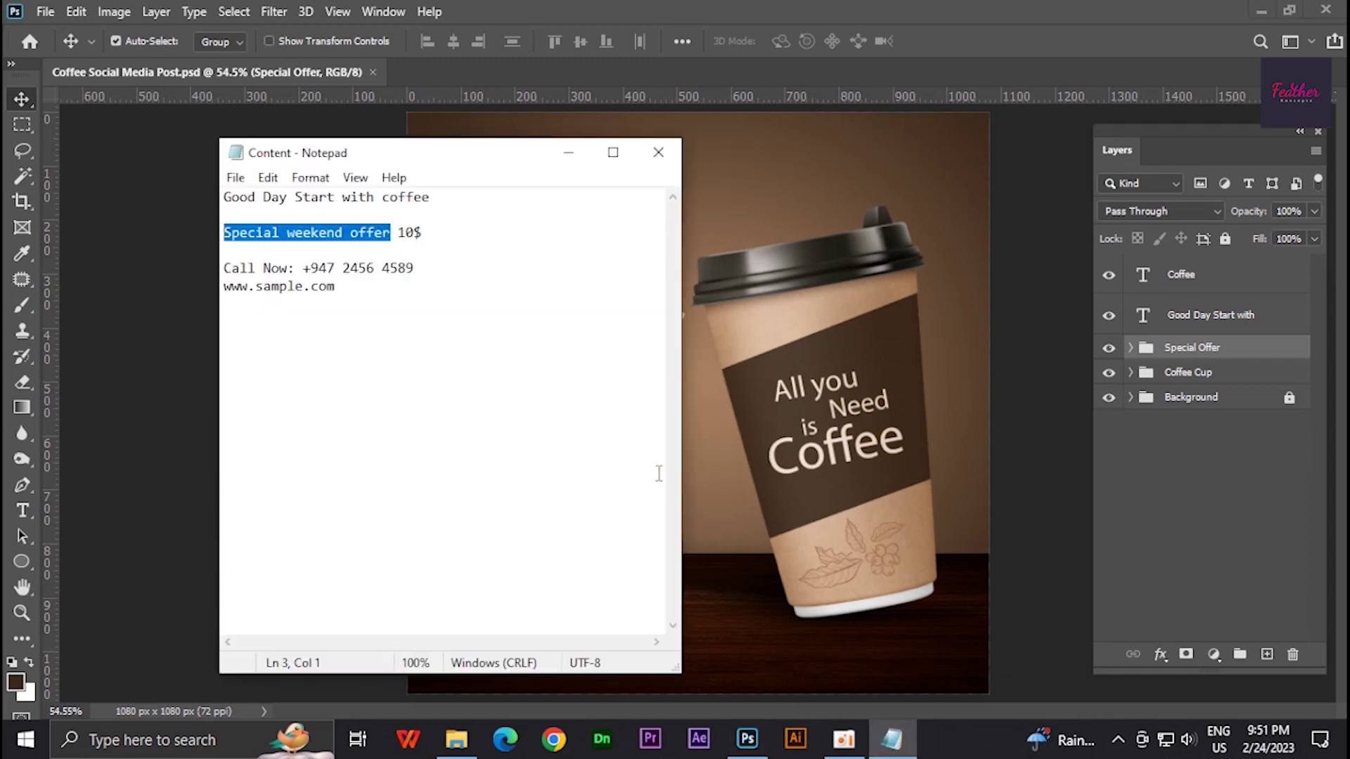
key("ctrl+minus")
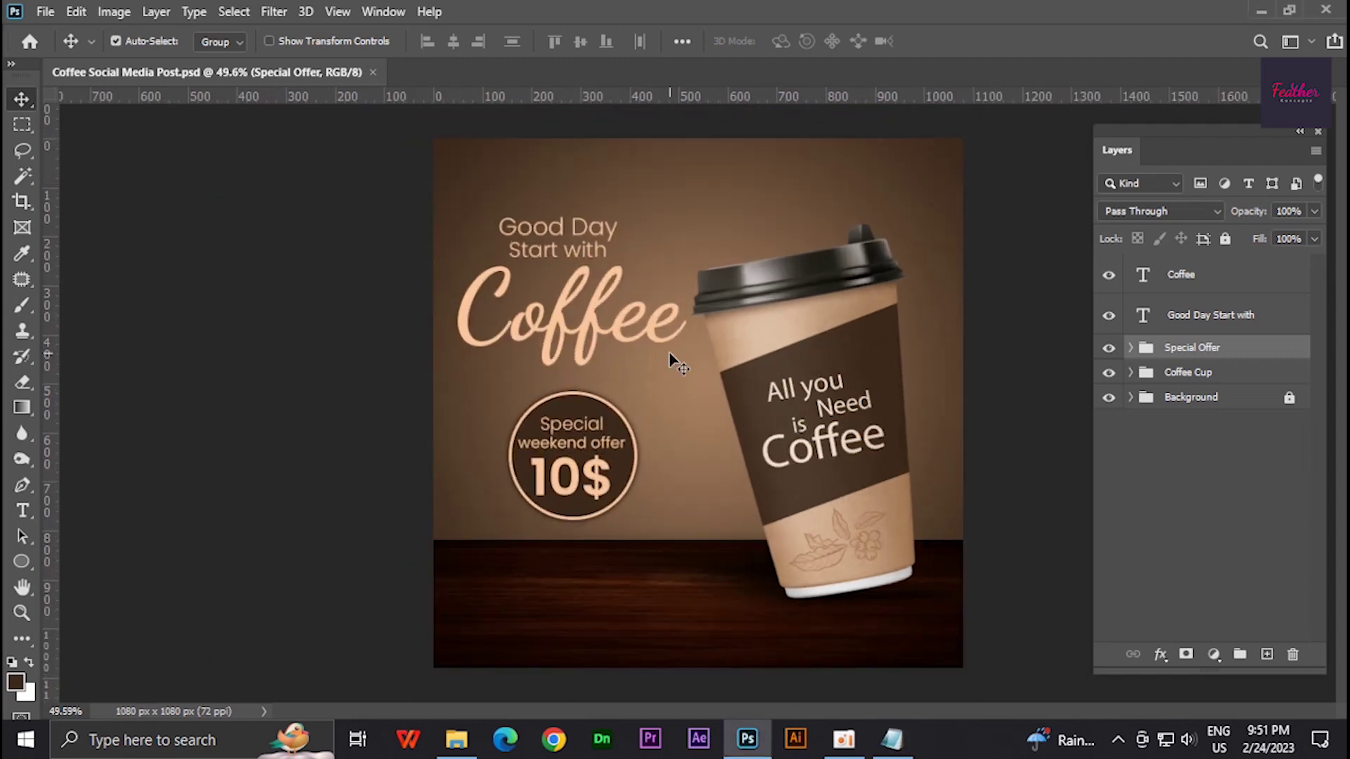
left_click_drag(824, 397, 839, 457)
Open the Cup.jpg coffee splash image in Photoshop from the file folder
key("alt+Tab")
key("Tab")
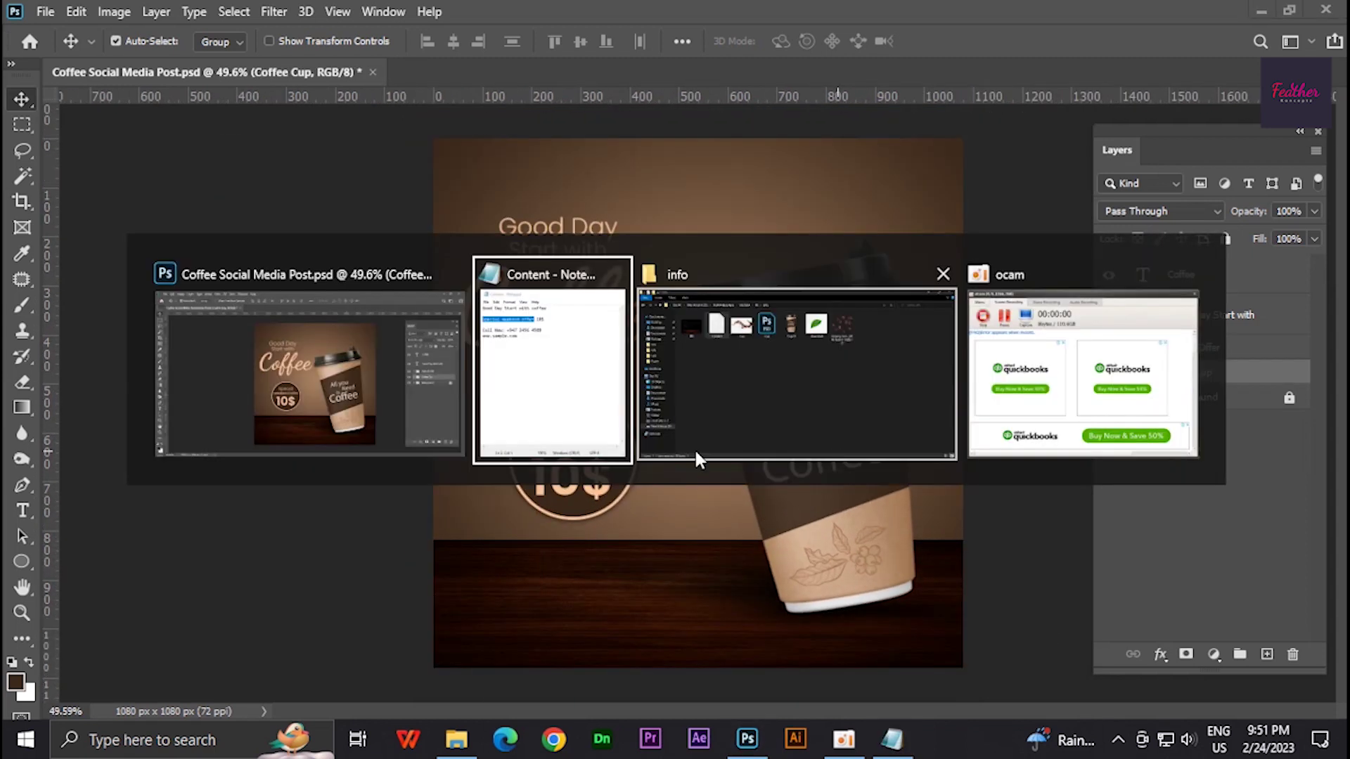
left_click(850, 169)
left_click_drag(440, 155, 704, 72)
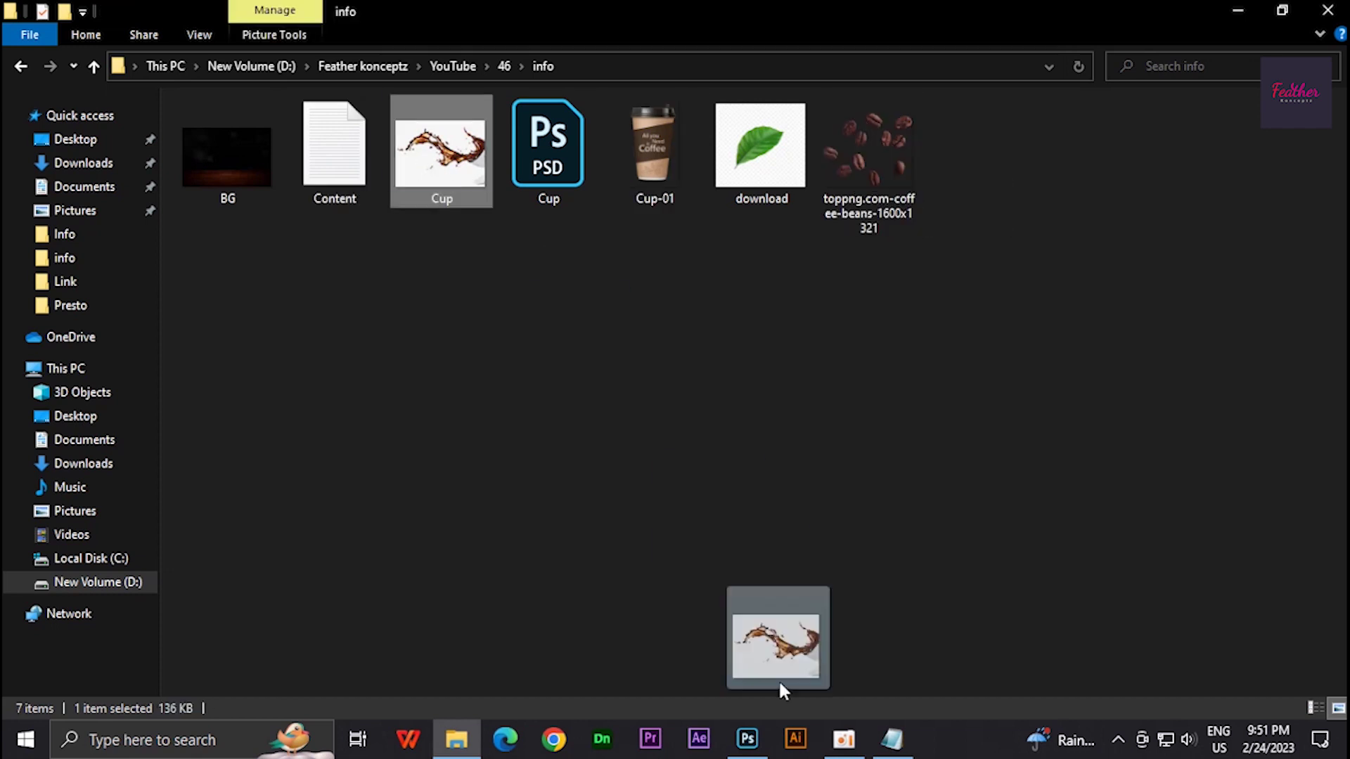
Select the splash subject, unlock its background, and drag it over the cup in the post
scroll(889, 295, "up", 4)
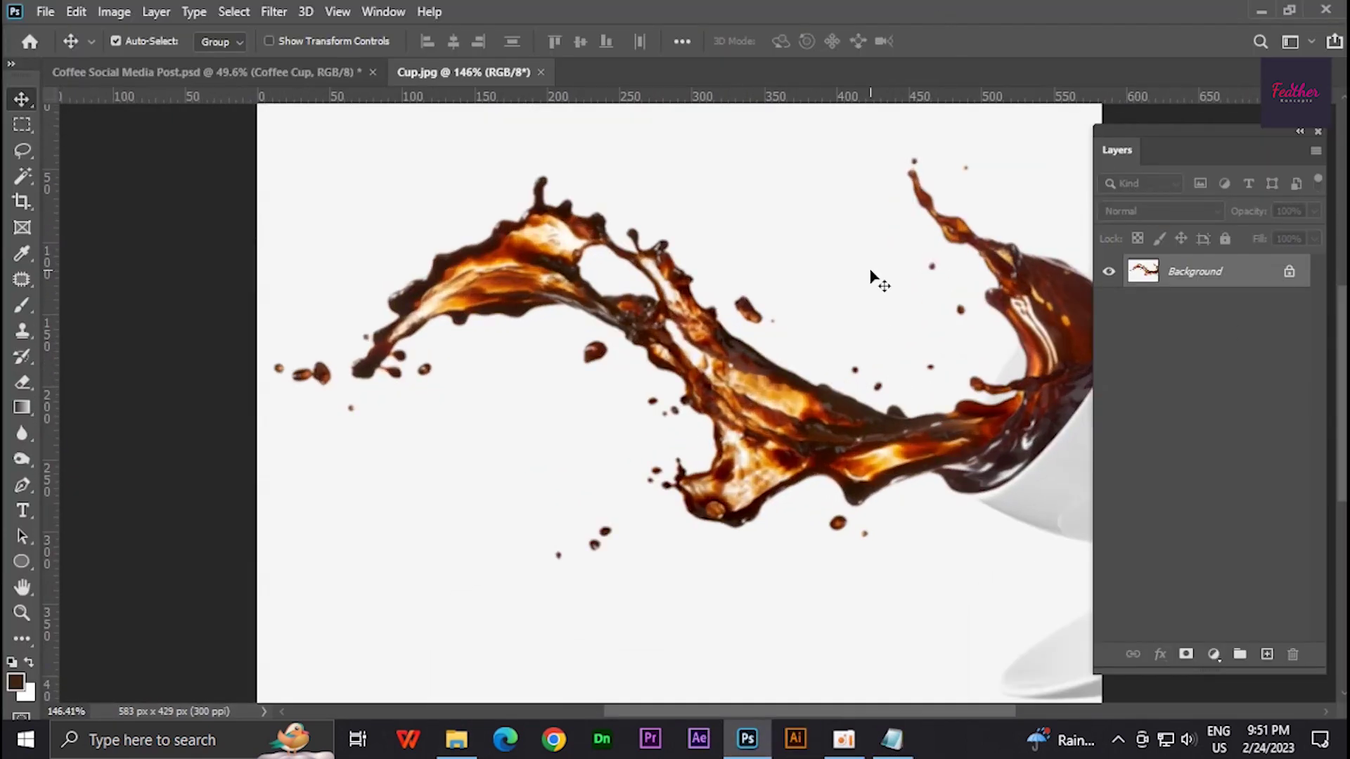
scroll(844, 281, "down", 5)
left_click(233, 11)
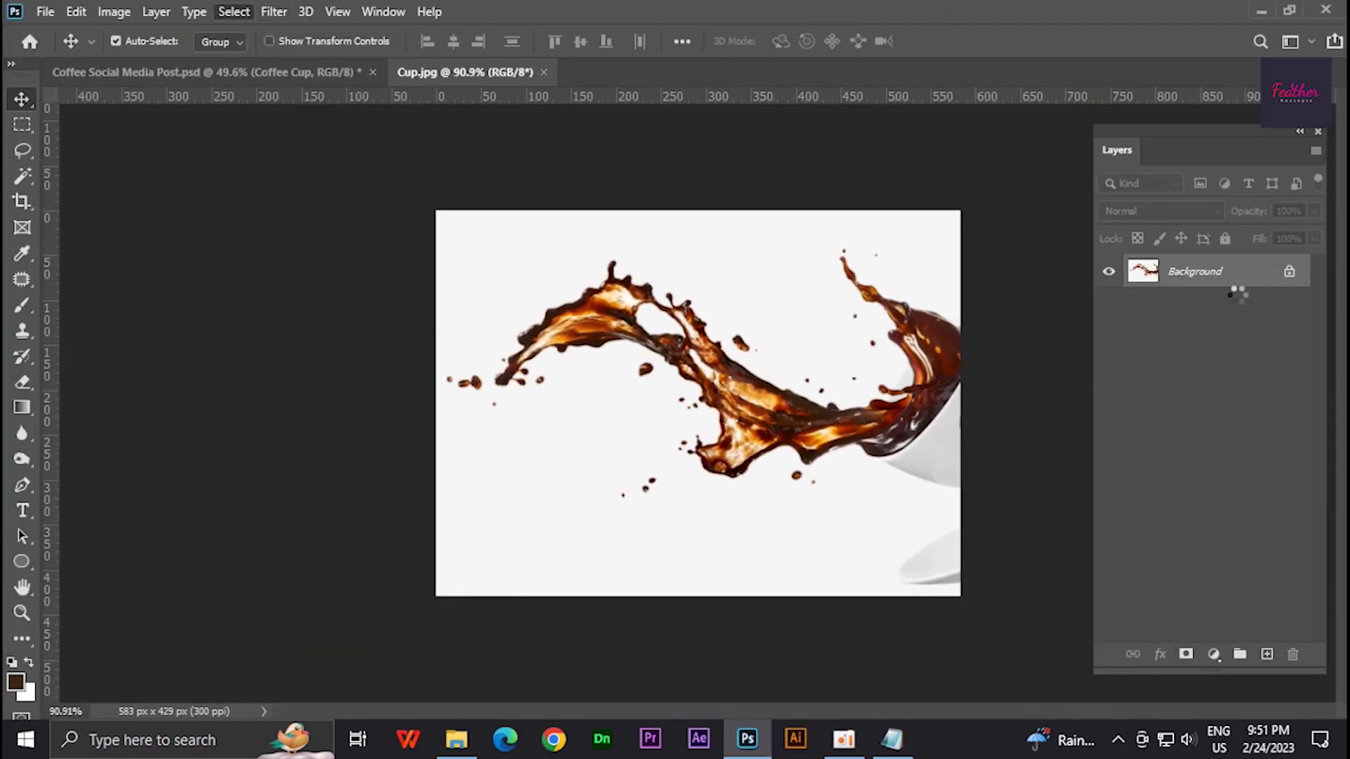
left_click(1291, 272)
scroll(708, 293, "up", 5)
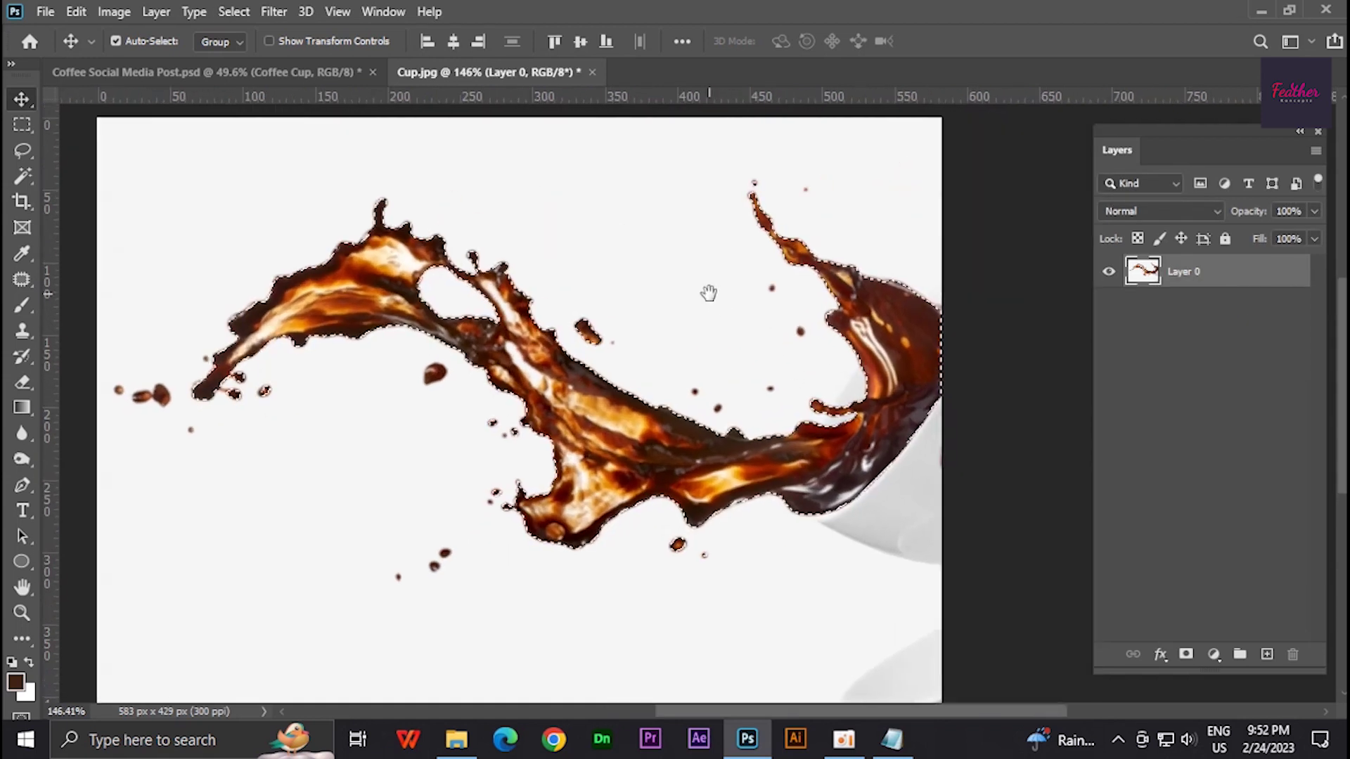
mouse_move(830, 282)
left_mouse_down()
mouse_move(899, 411)
mouse_move(889, 485)
left_mouse_up()
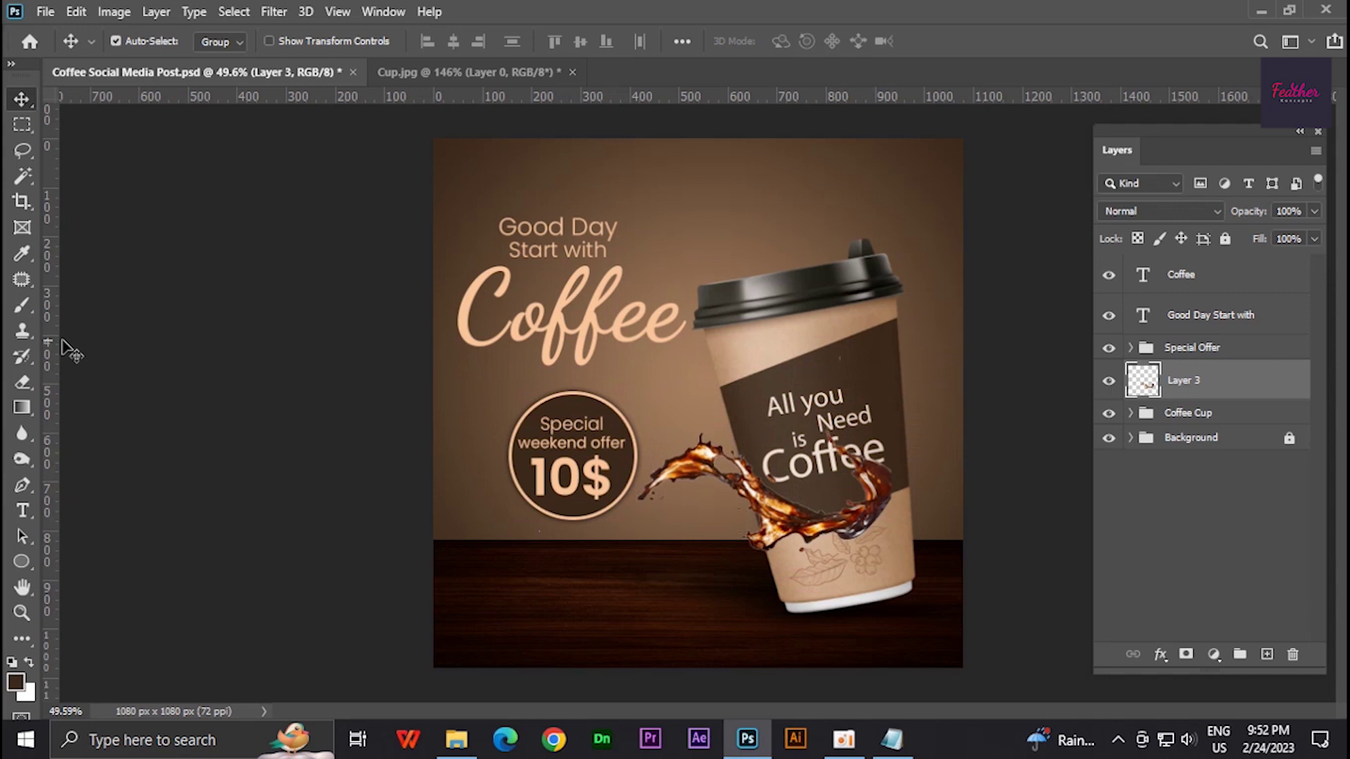
Soften the splash edges with the Blur tool
left_click(22, 433)
scroll(734, 491, "up", 5)
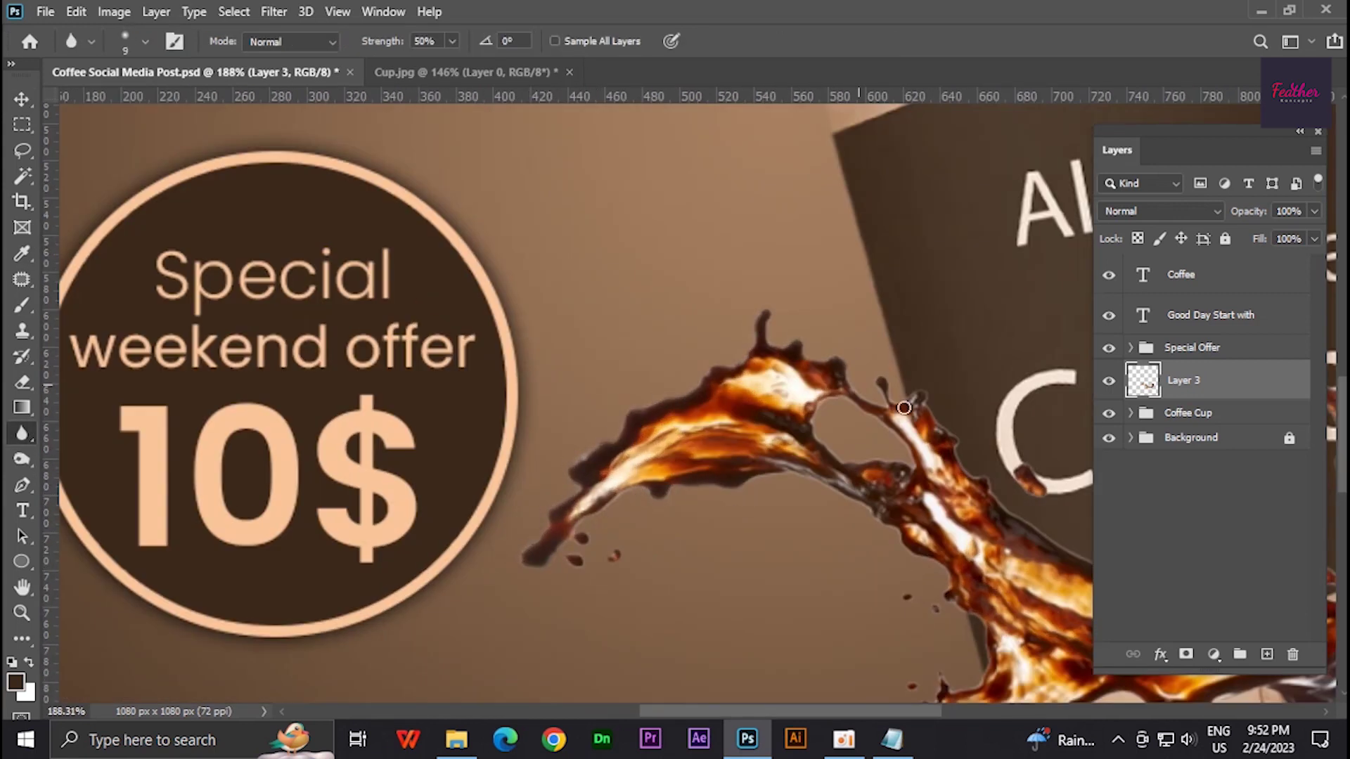
scroll(843, 399, "right", 5)
scroll(637, 398, "down", 2)
scroll(975, 420, "down", 2)
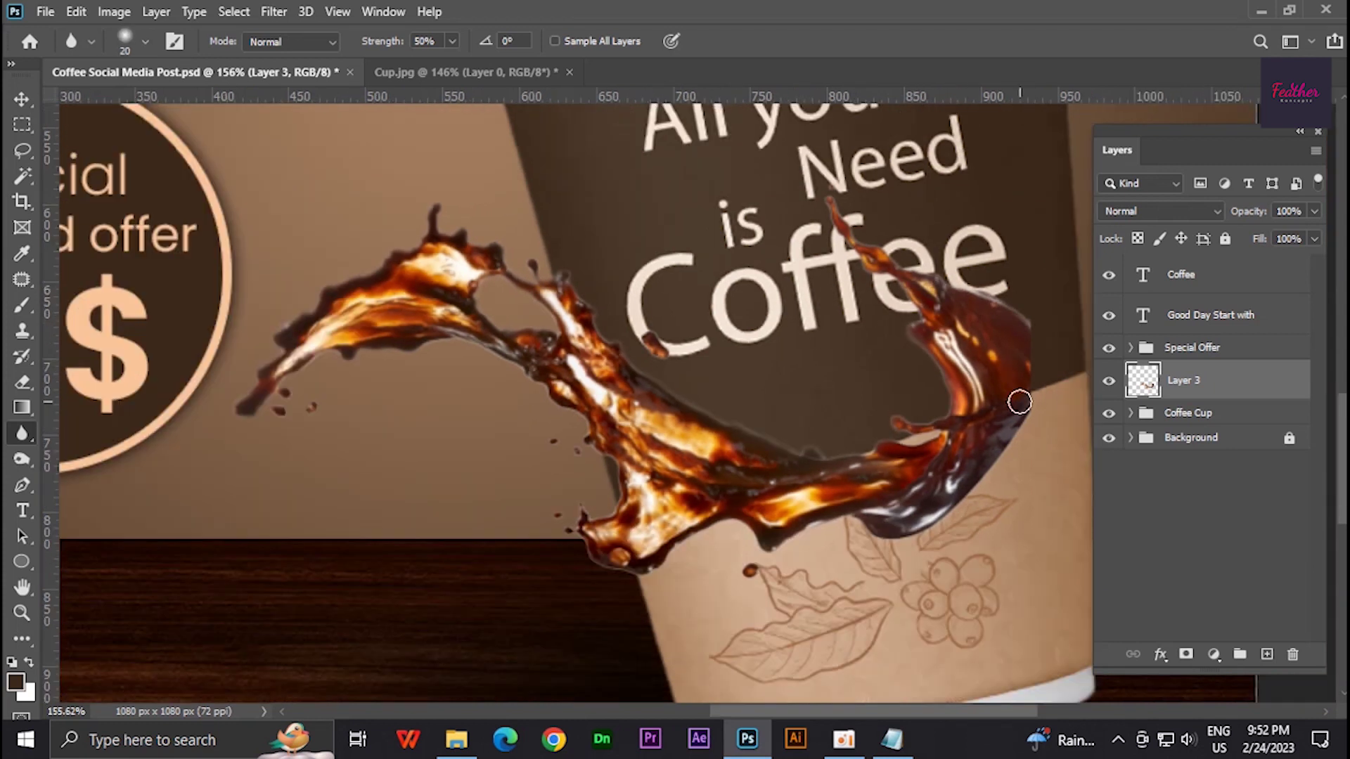
scroll(618, 498, "down", 5)
Move the splash layer above Special Offer and convert it to a smart object
left_click_drag(1183, 380, 1183, 332)
right_click(1188, 355)
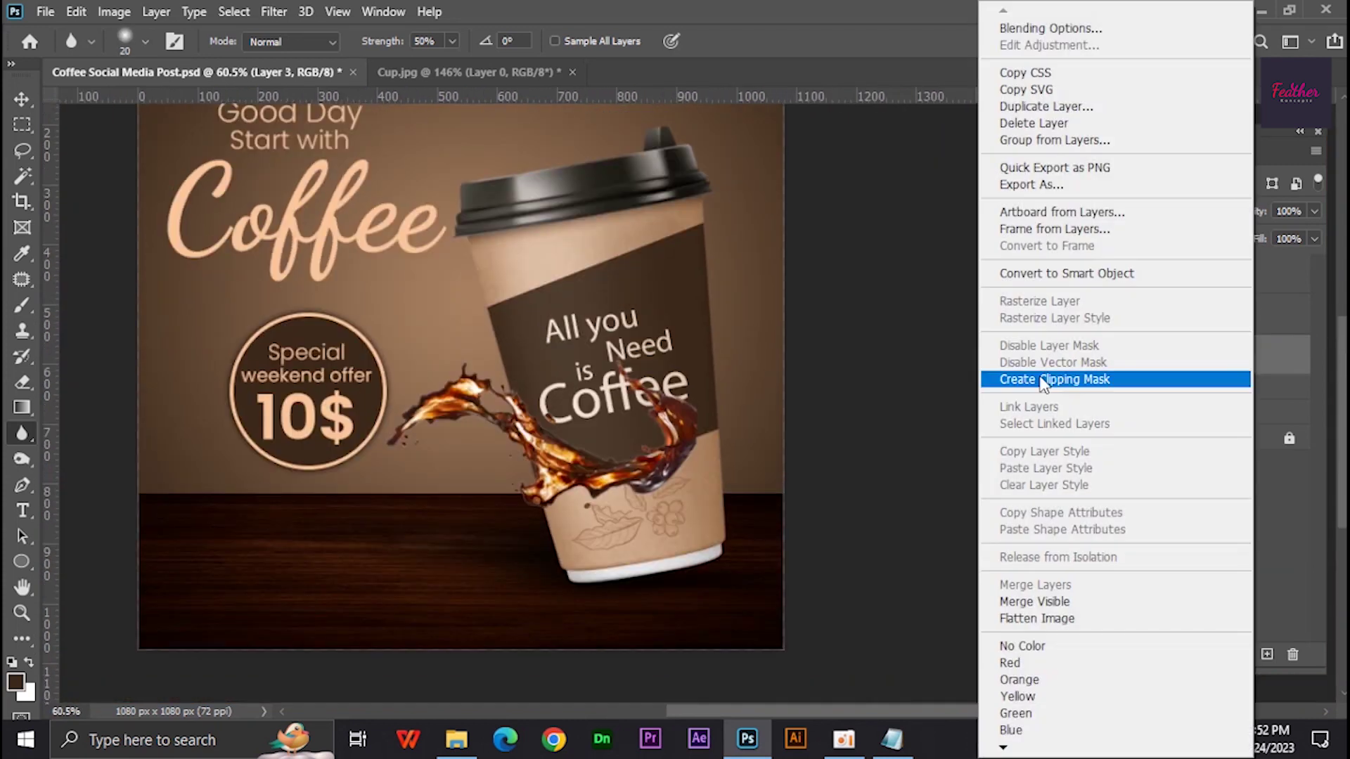
left_click(1026, 260)
Shift the splash to the cup's upper left, tuck it behind the cup, and enlarge it
key("ctrl+t")
left_click_drag(633, 469, 590, 466)
key("Return")
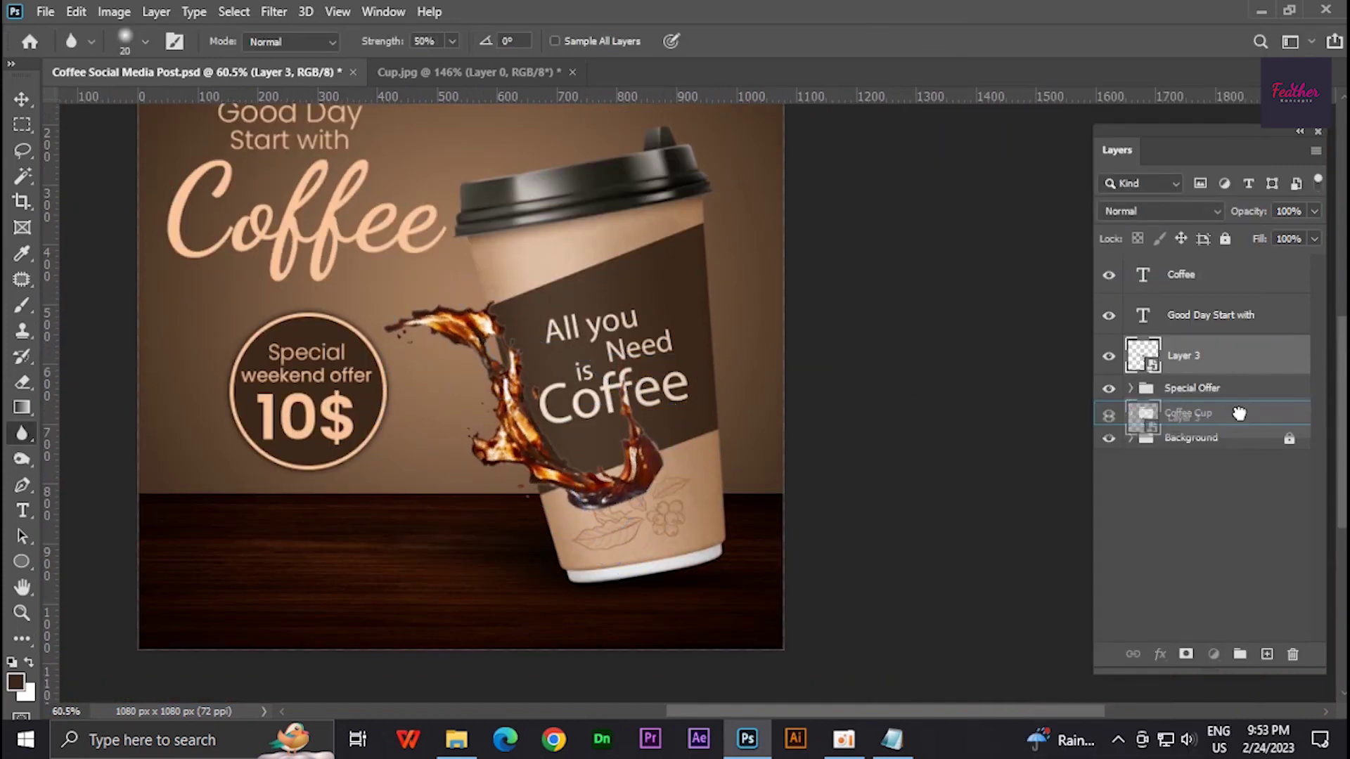
left_click_drag(1239, 414, 1244, 432)
key("ctrl+t")
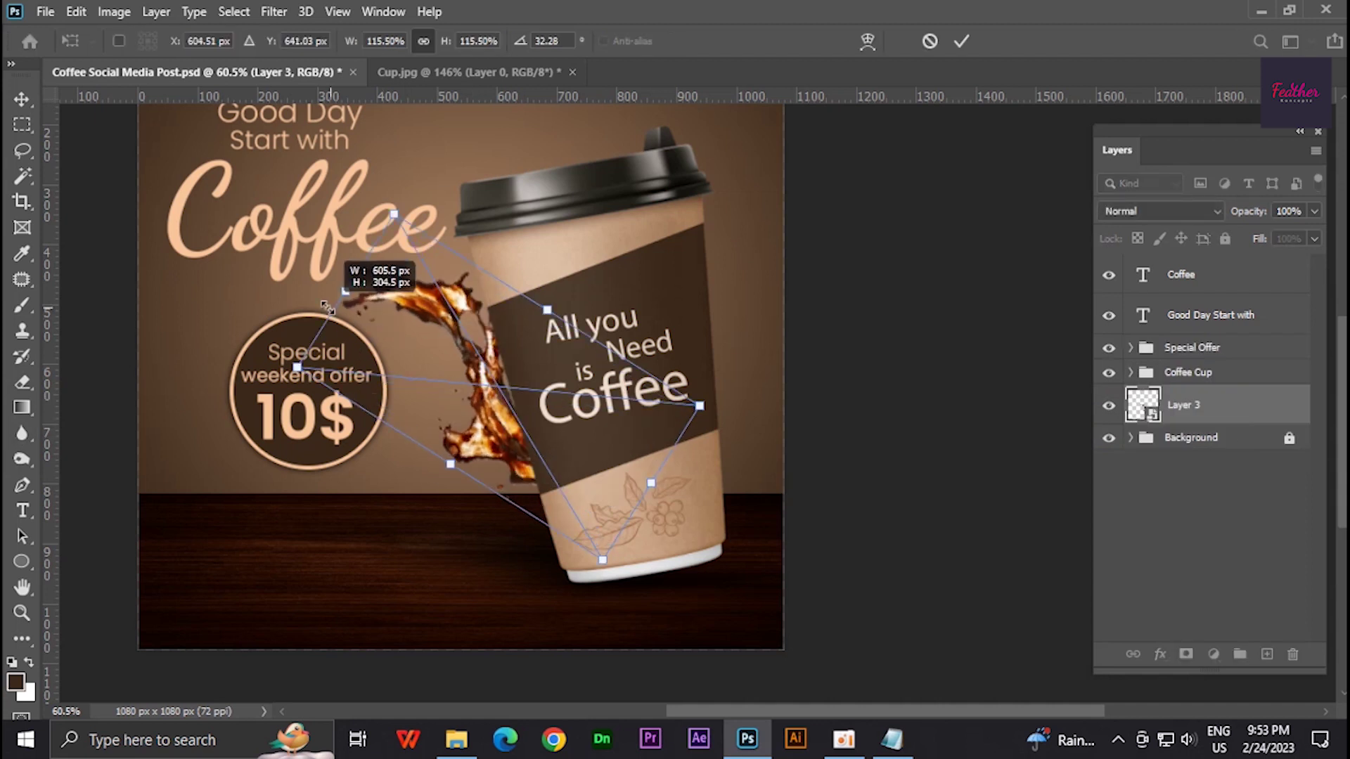
left_click_drag(383, 319, 347, 298)
Warp the splash so its corners wrap around the cup
right_click(493, 368)
left_click(535, 581)
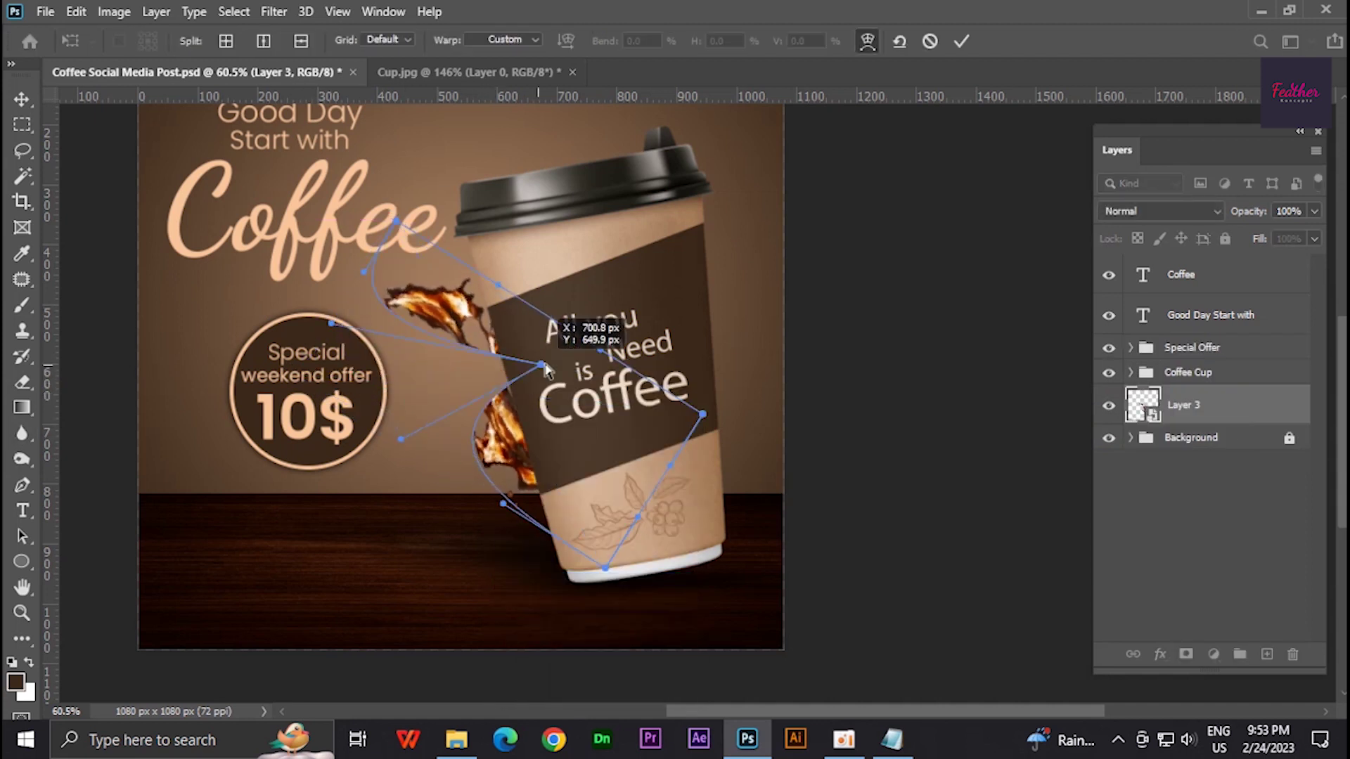
left_click_drag(299, 375, 383, 383)
left_click_drag(396, 221, 503, 198)
left_click_drag(380, 401, 394, 415)
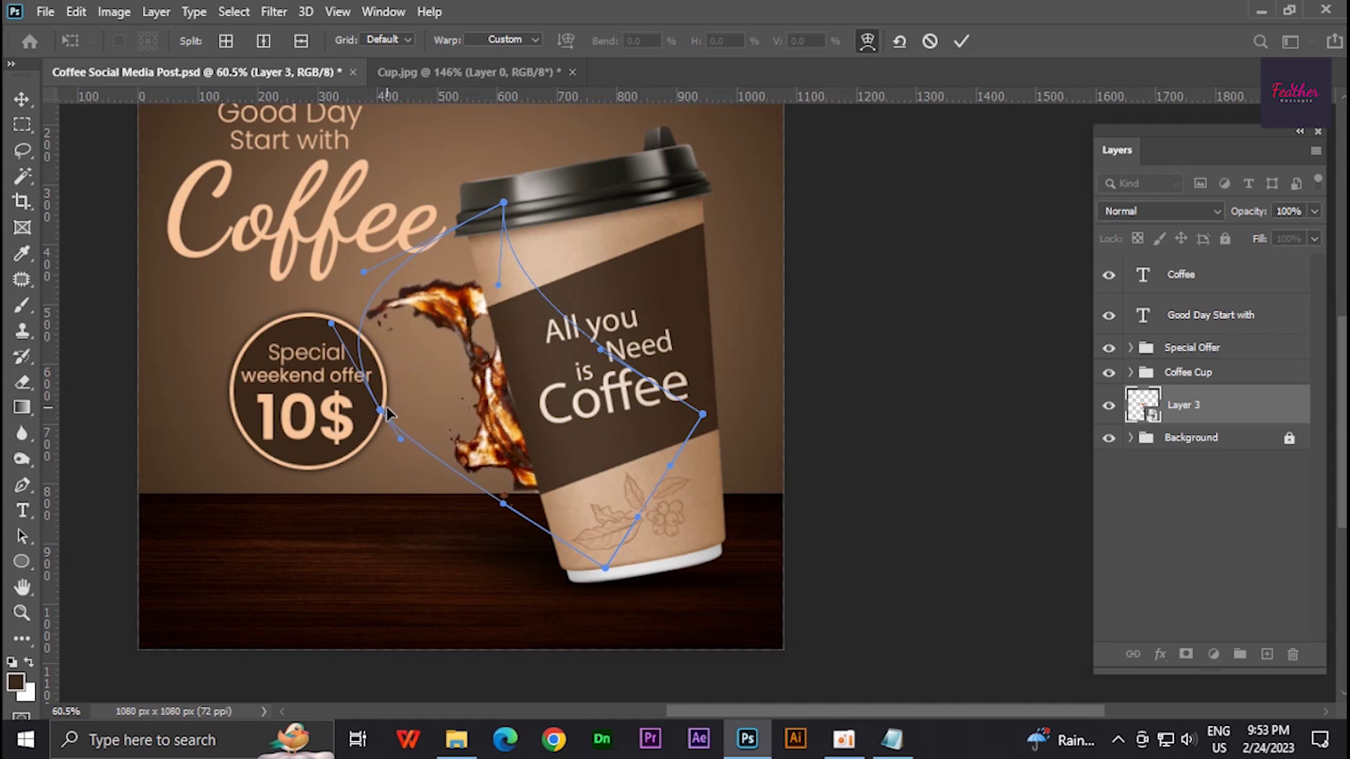
key("Return")
Restack the cup and splash, align the splash to the cup's left edge, and delete the extra copy
key("r")
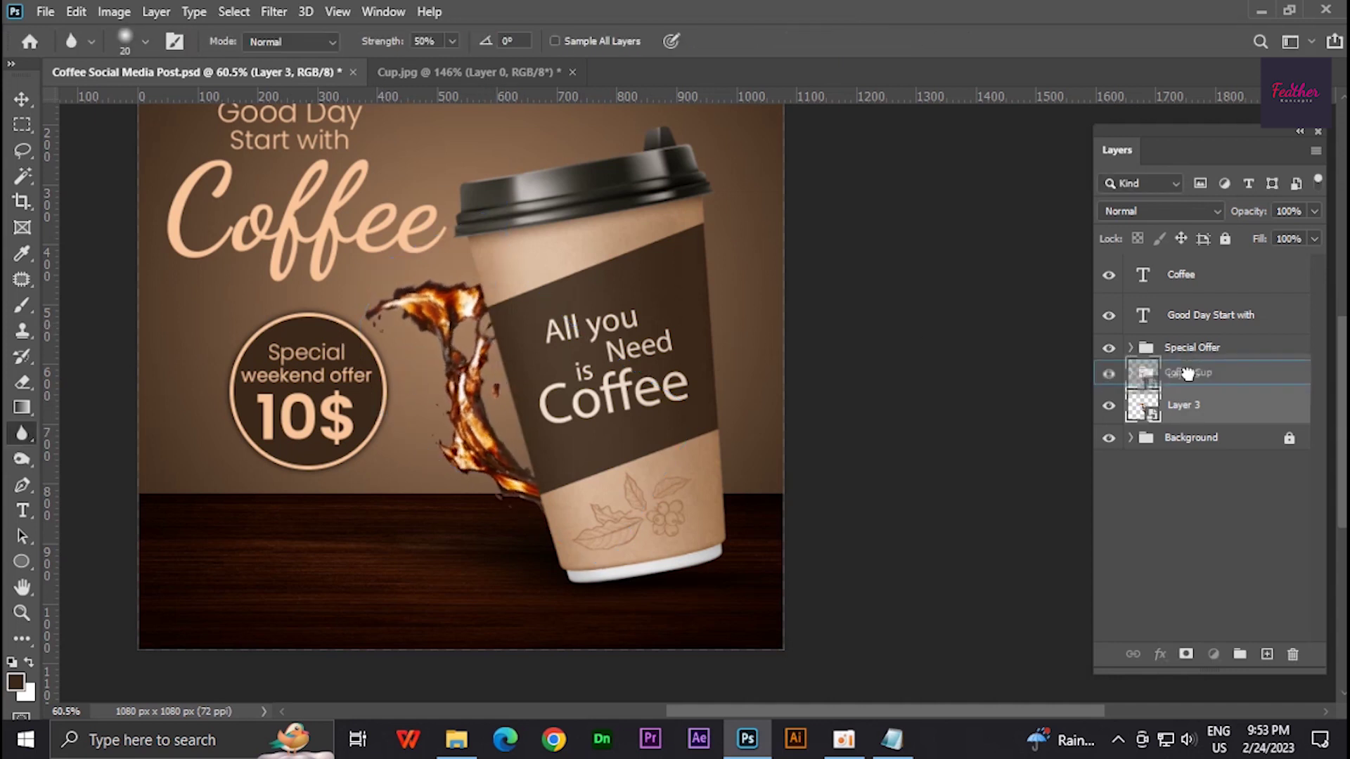
left_click_drag(1187, 373, 1187, 422)
key("v")
left_click_drag(465, 315, 465, 307)
key("ctrl+t")
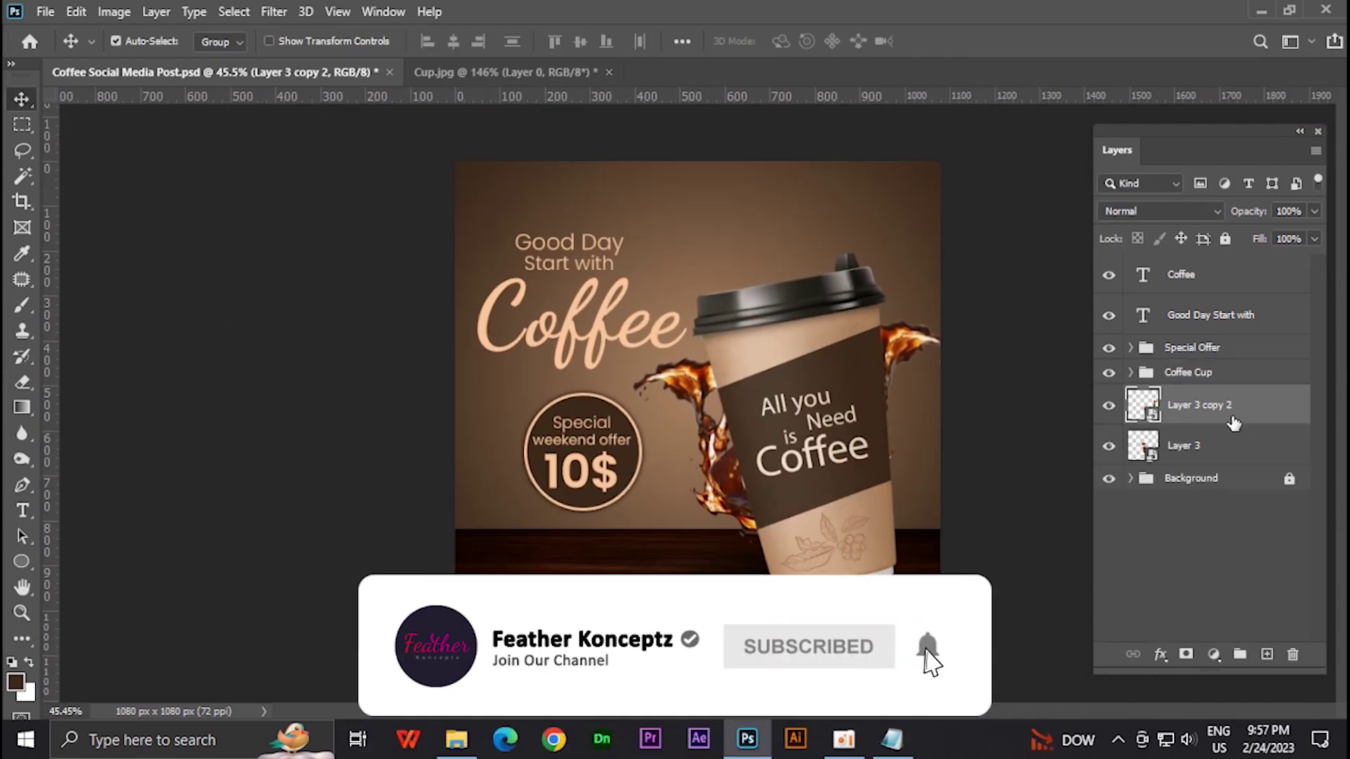
key("Delete")
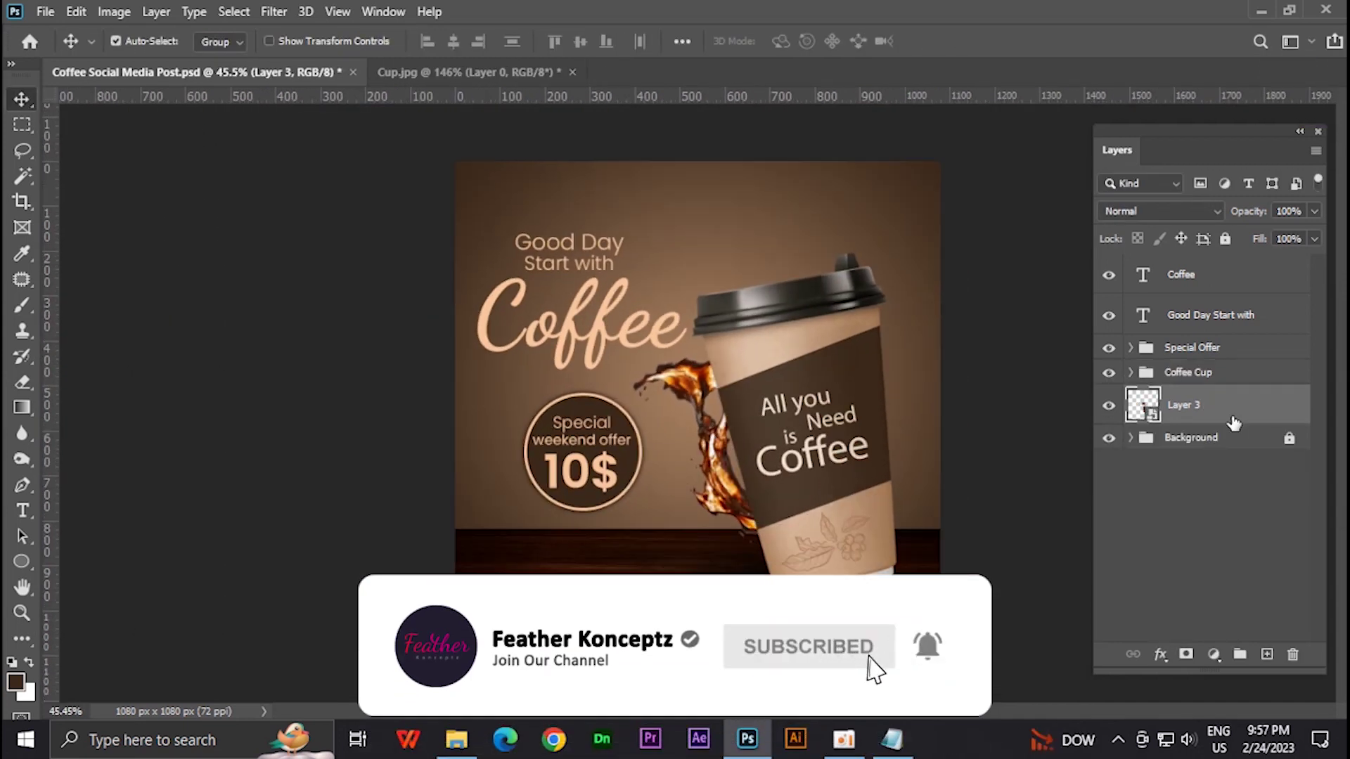
Duplicate the splash, flip it horizontally, and place it on the cup's right side
key("ctrl+j")
key("ctrl+t")
right_click(795, 394)
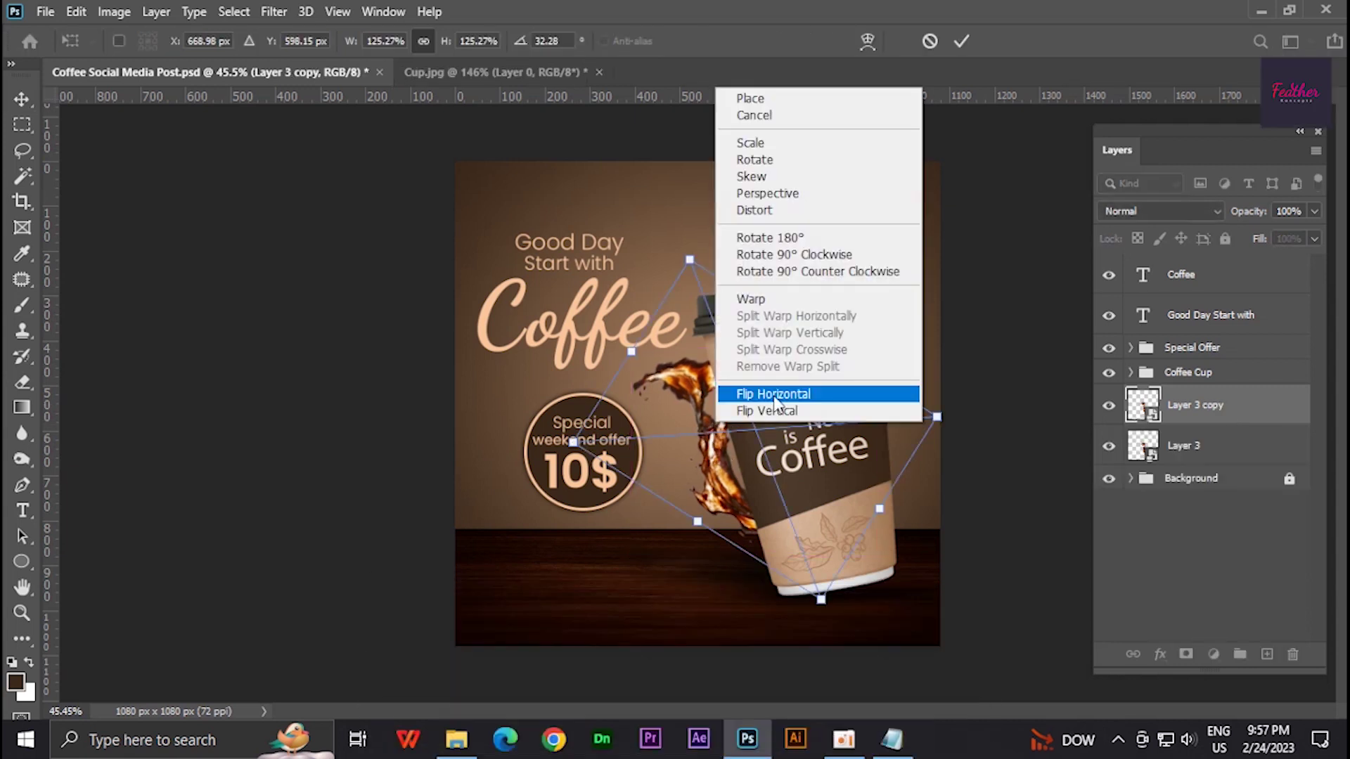
left_click(905, 388)
mouse_move(728, 403)
left_mouse_down()
mouse_move(735, 430)
mouse_move(816, 489)
left_mouse_up()
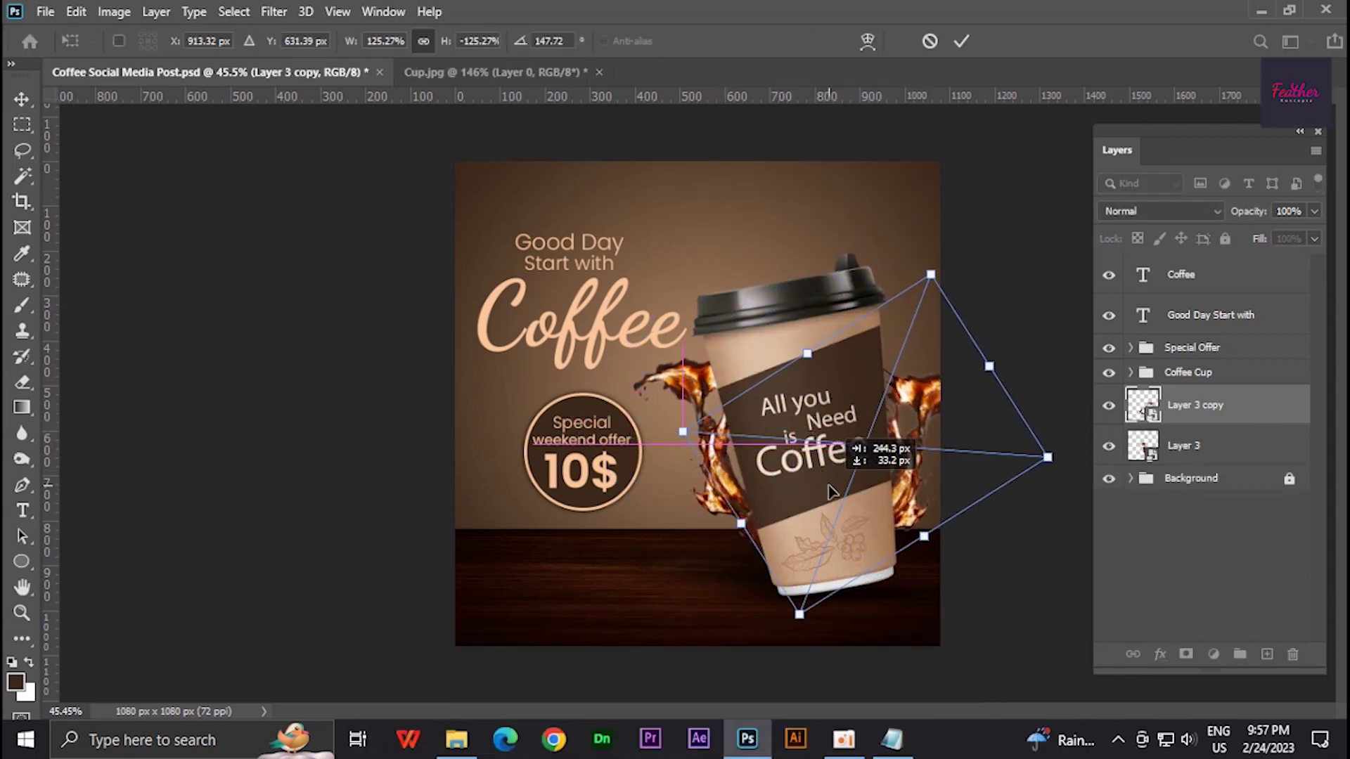
key("Return")
Nudge the Coffee title slightly right and open the green leaf image
scroll(816, 485, "up", 1)
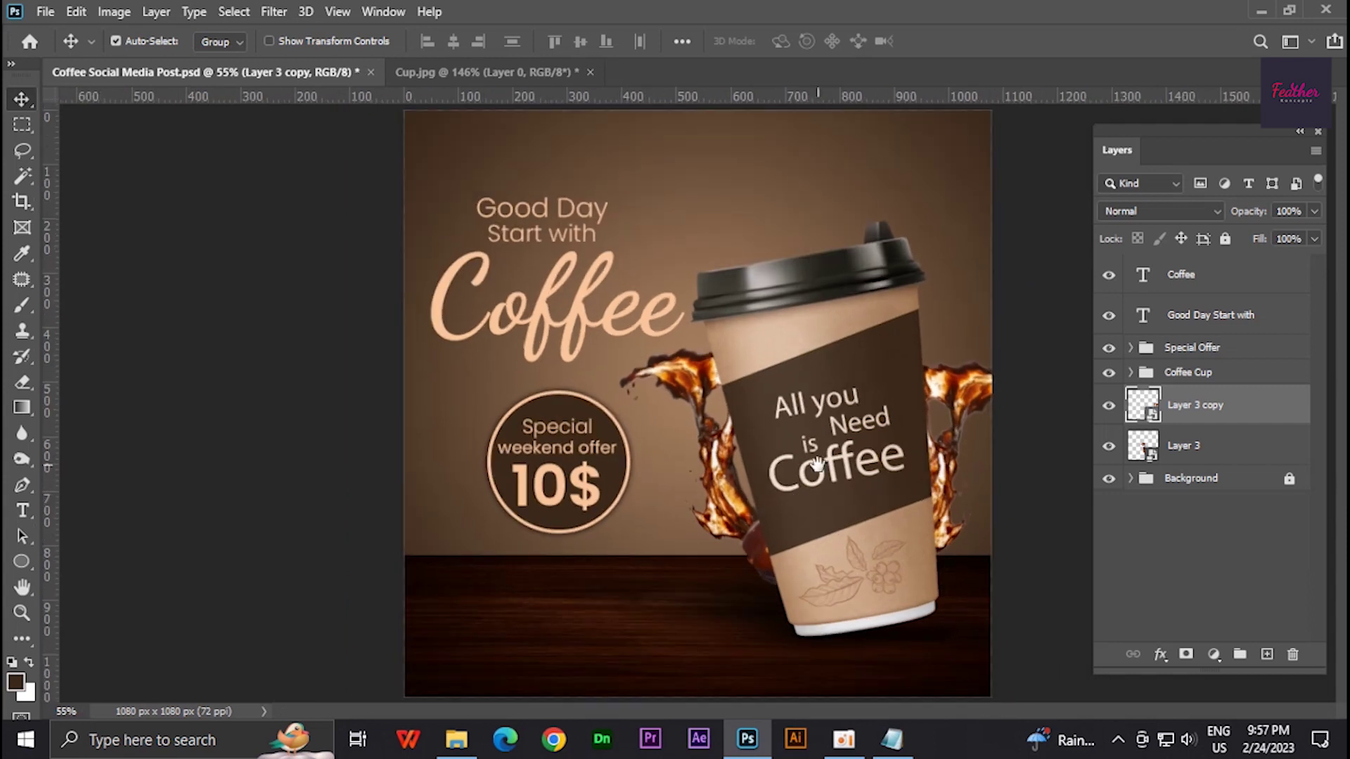
key("ctrl+1")
key("ctrl+0")
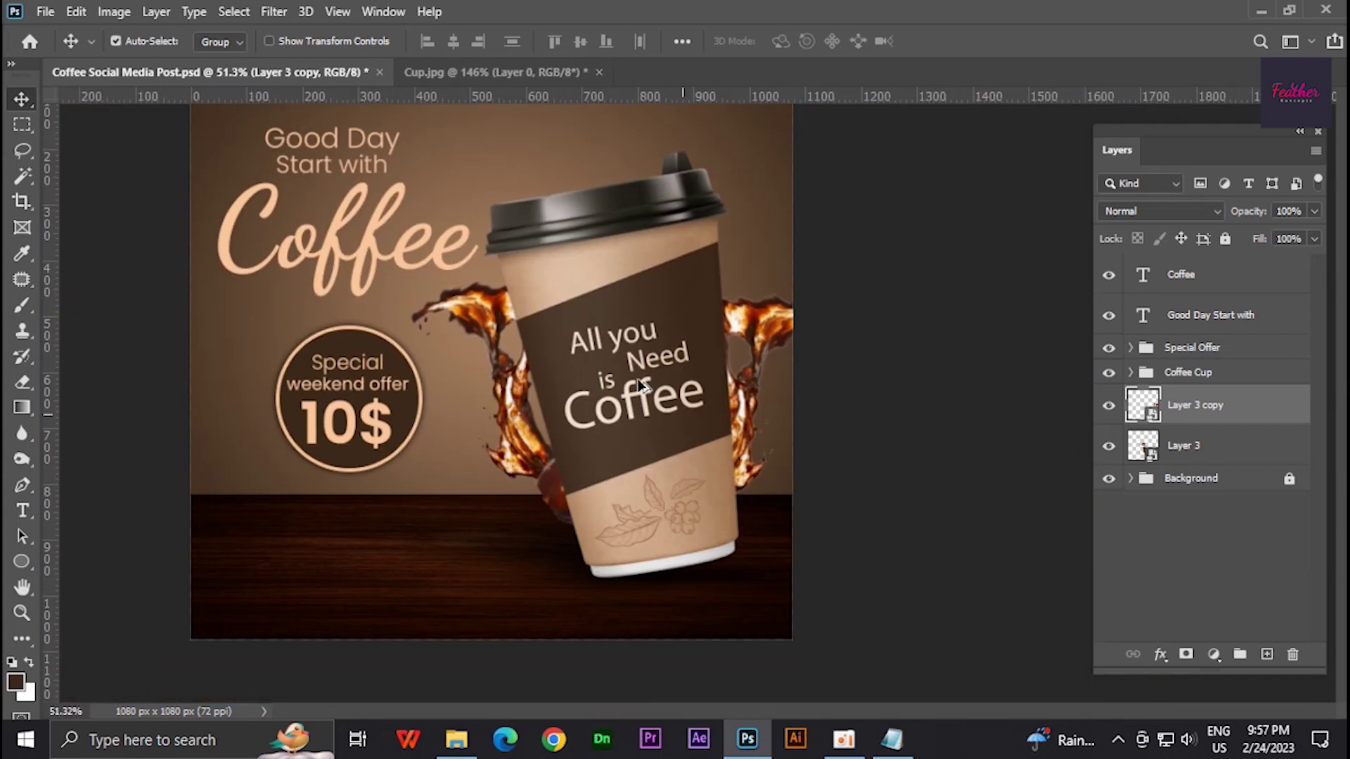
left_click_drag(553, 321, 555, 320)
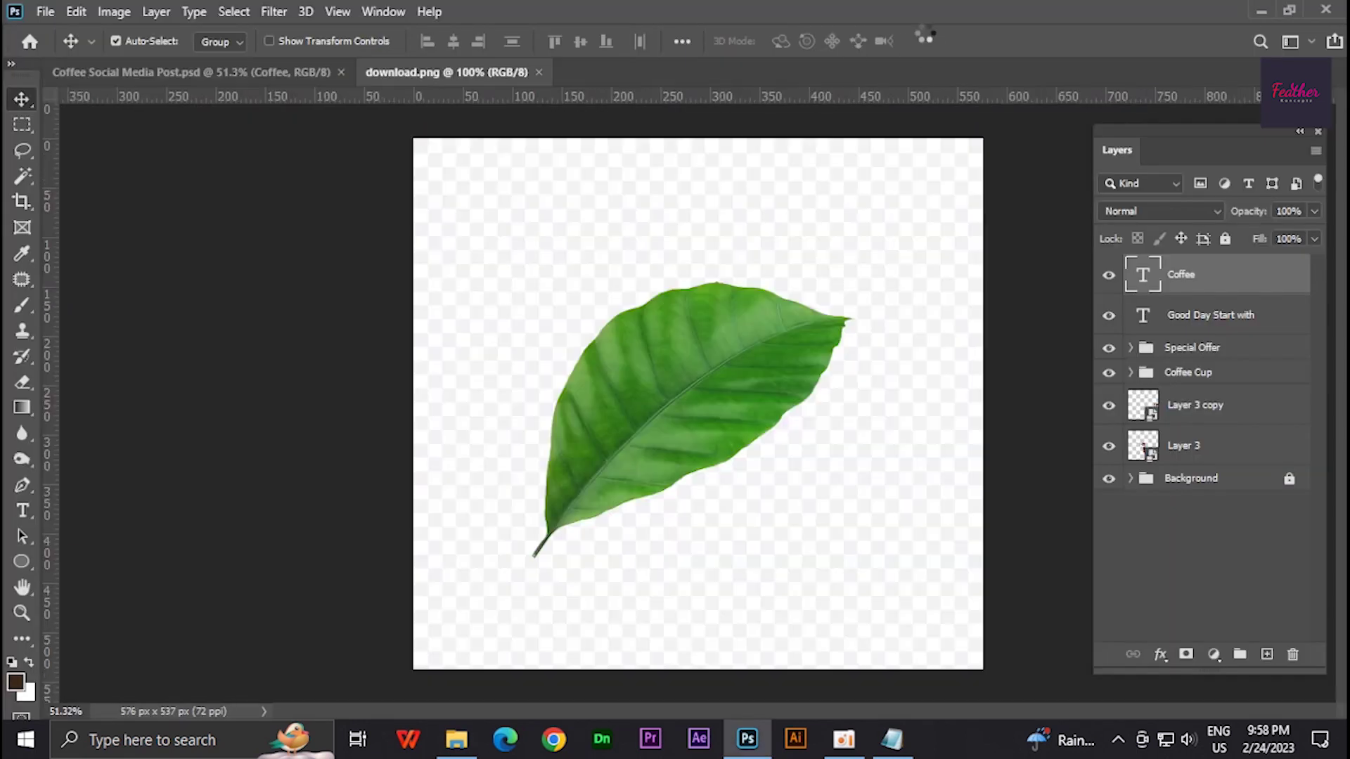
left_click(233, 12)
key("Escape")
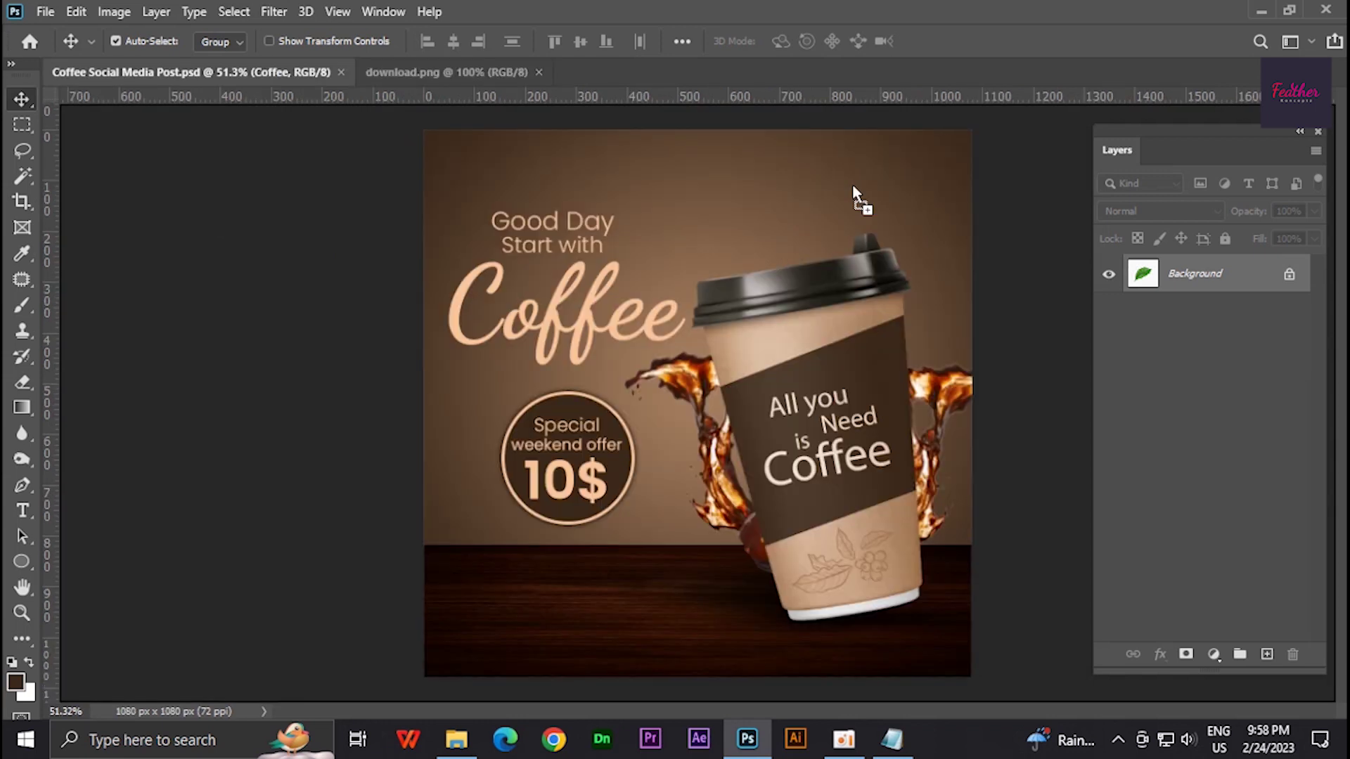
Bring the leaf into the post, flip it horizontally, and rotate it into the top-right corner
left_click_drag(710, 320, 859, 226)
key("ctrl+t")
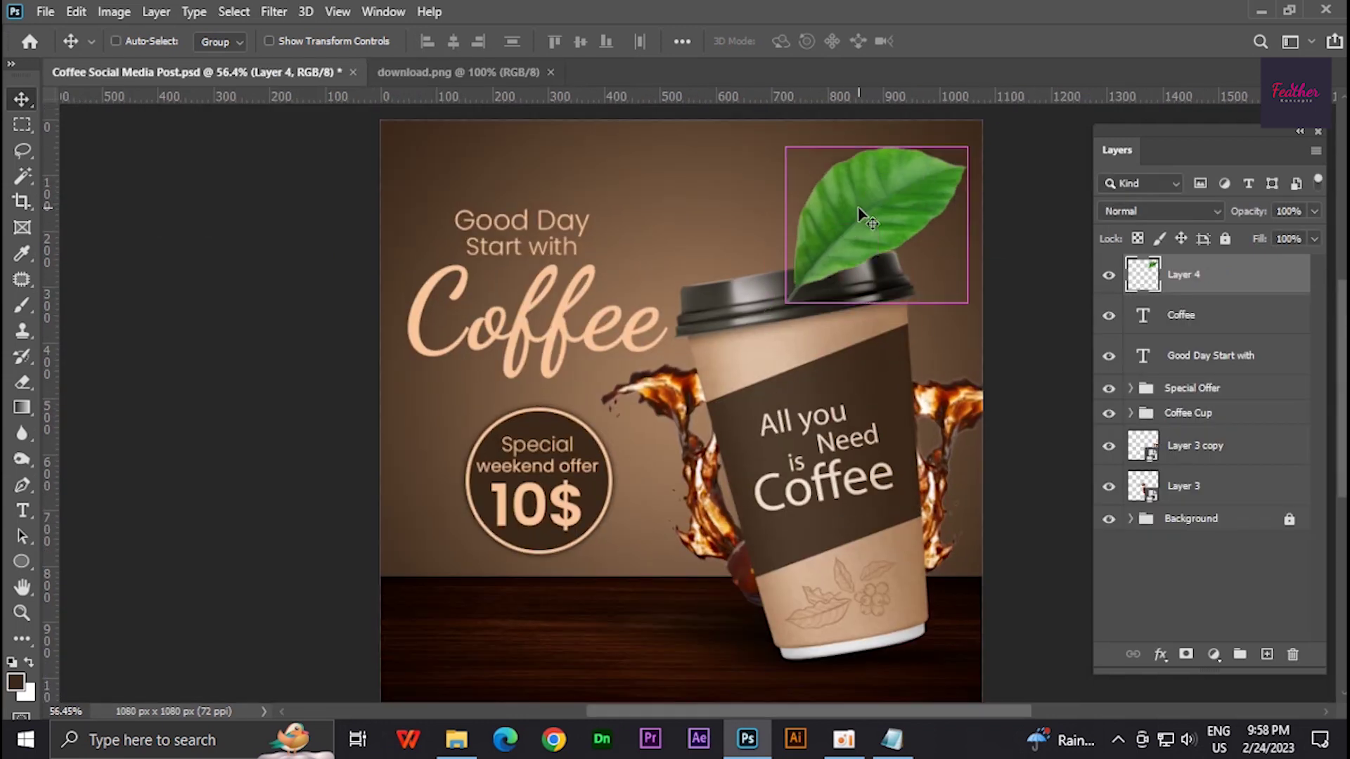
right_click(862, 219)
left_click(928, 541)
left_click_drag(981, 312, 998, 253)
left_click_drag(879, 225, 942, 120)
key("Return")
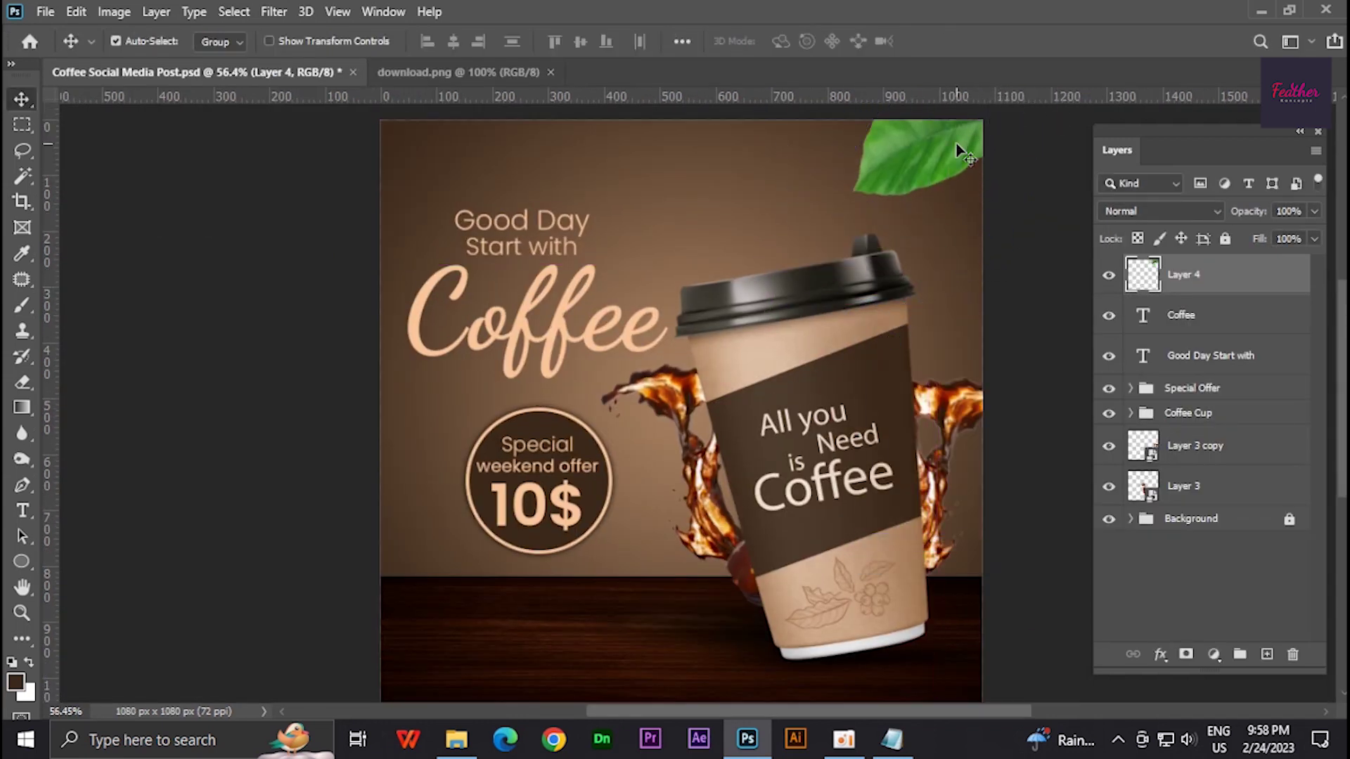
Move the leaf beneath the headline, duplicate it, hide the original, and apply Gaussian Blur
left_click_drag(1199, 259, 1211, 372)
key("ctrl+j")
left_click(1109, 396)
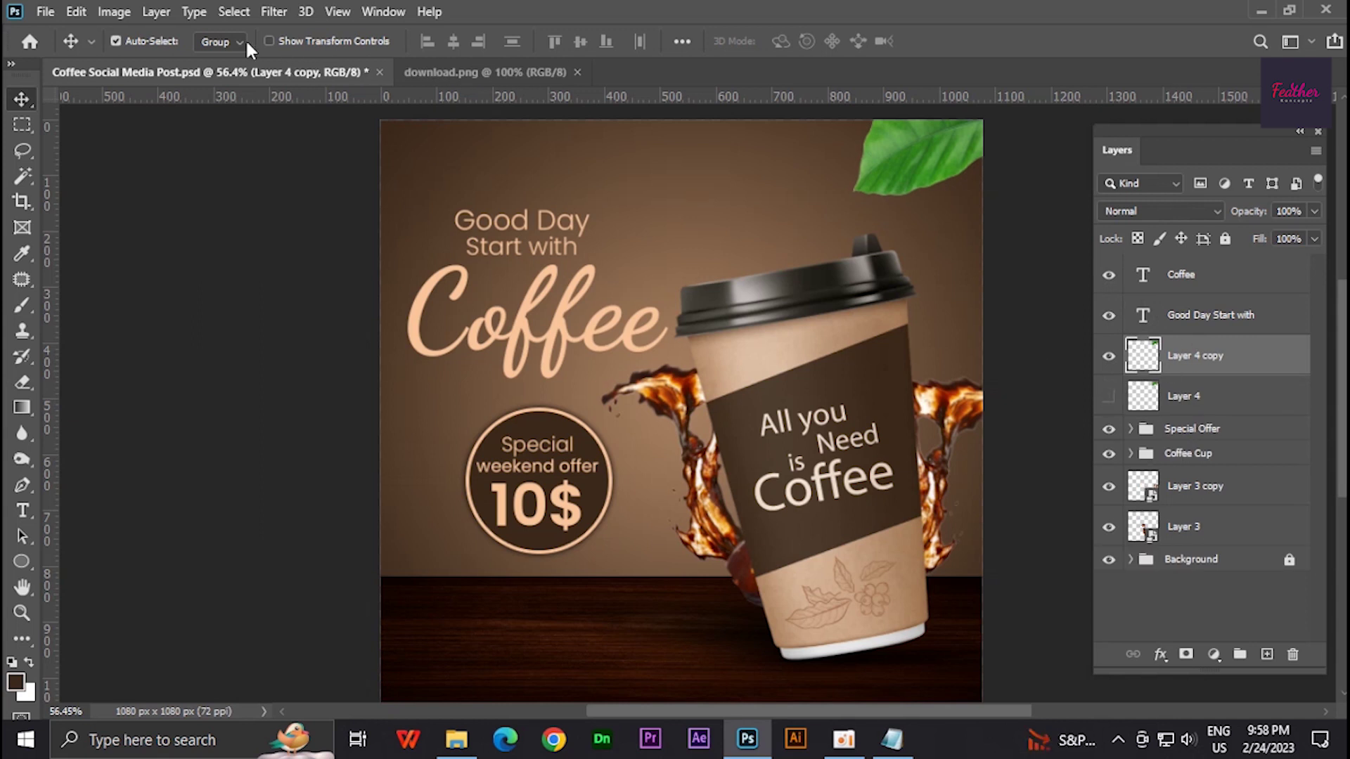
left_click(274, 12)
left_click(562, 296)
left_click_drag(591, 611, 614, 619)
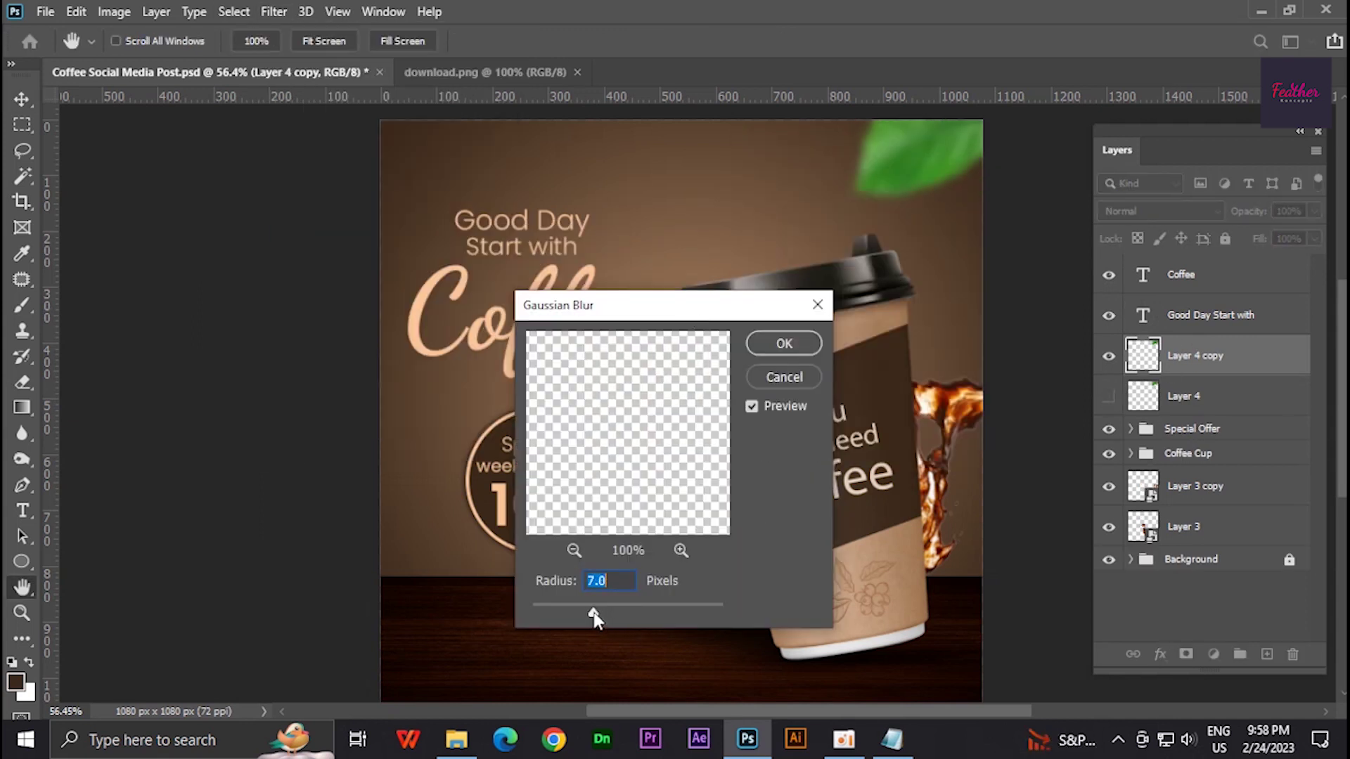
left_click(763, 345)
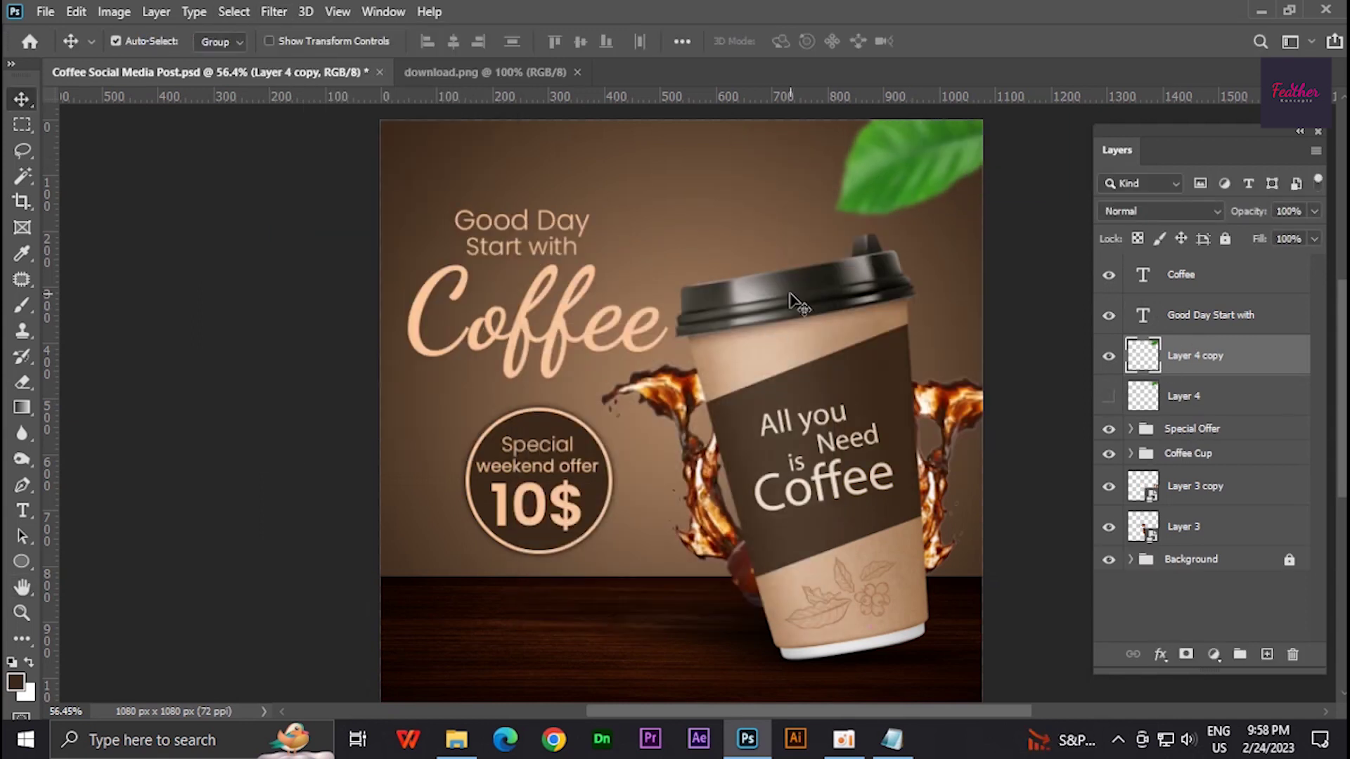
Open the coffee beans image in Photoshop
key("alt+Tab")
mouse_move(867, 210)
left_mouse_down()
mouse_move(951, 142)
mouse_move(844, 72)
left_mouse_up()
key("alt+Tab")
Bring a coffee bean into the post, tilt it, and set it at the cup's base
key("m")
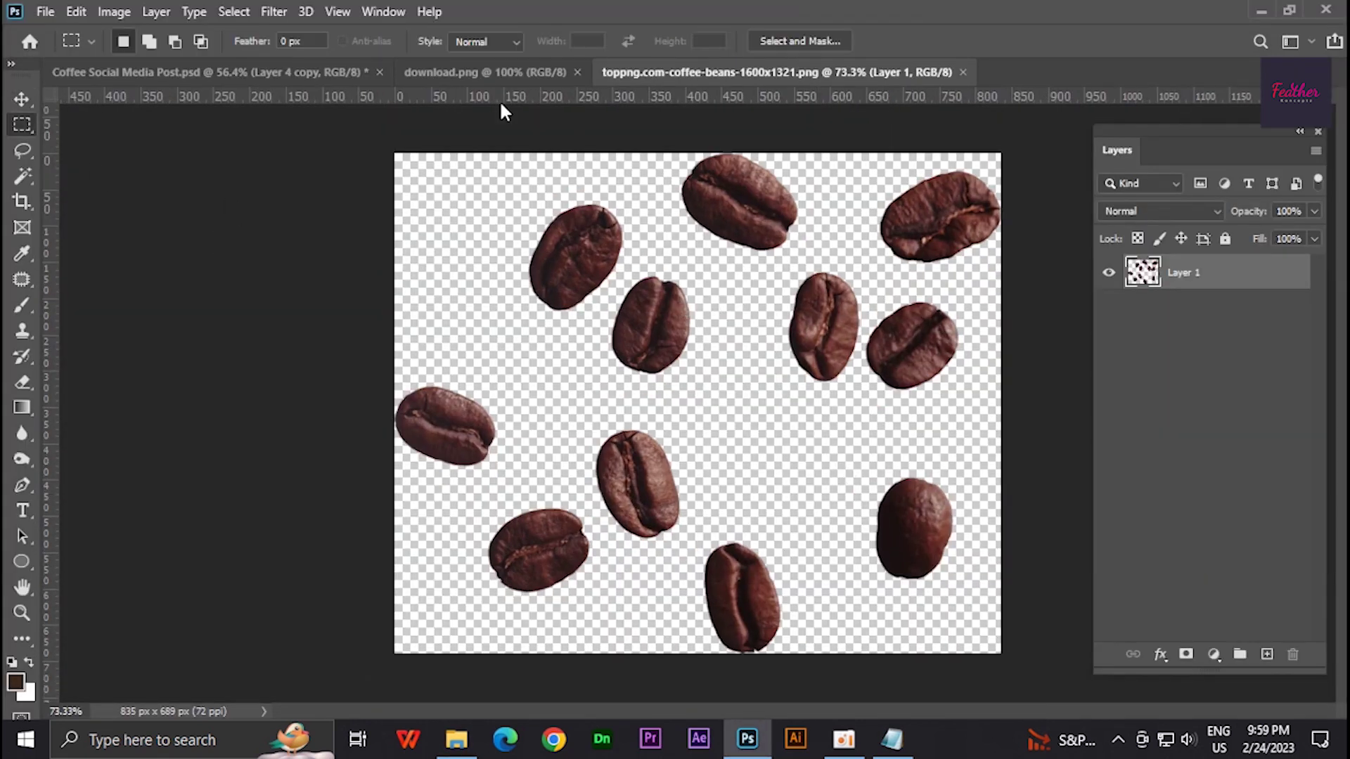
key("ctrl+Tab")
left_click(685, 72)
key("v")
mouse_move(661, 500)
left_mouse_down()
mouse_move(679, 539)
mouse_move(802, 633)
left_mouse_up()
key("ctrl+t")
left_click_drag(879, 566, 866, 585)
left_click_drag(801, 633, 809, 641)
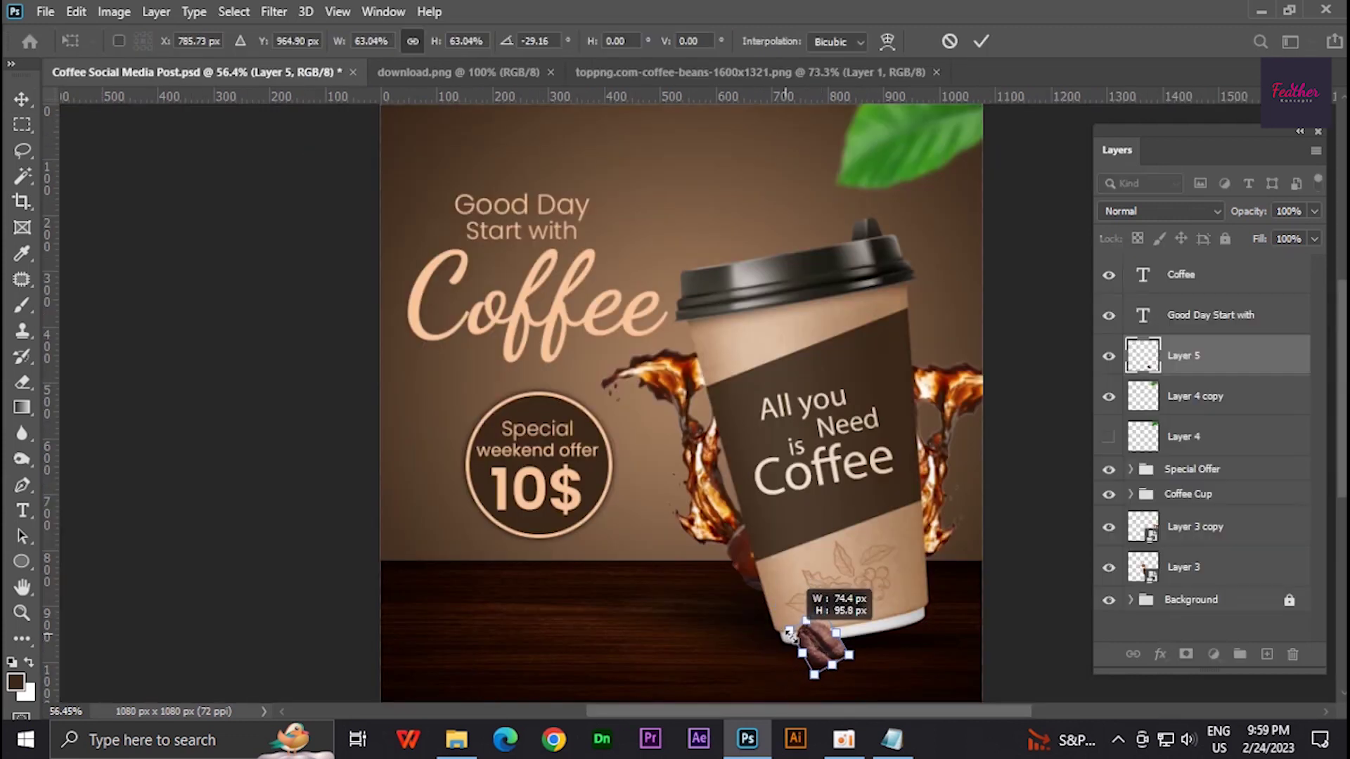
key("Return")
Select and place a second coffee bean from the beans image
left_click(633, 72)
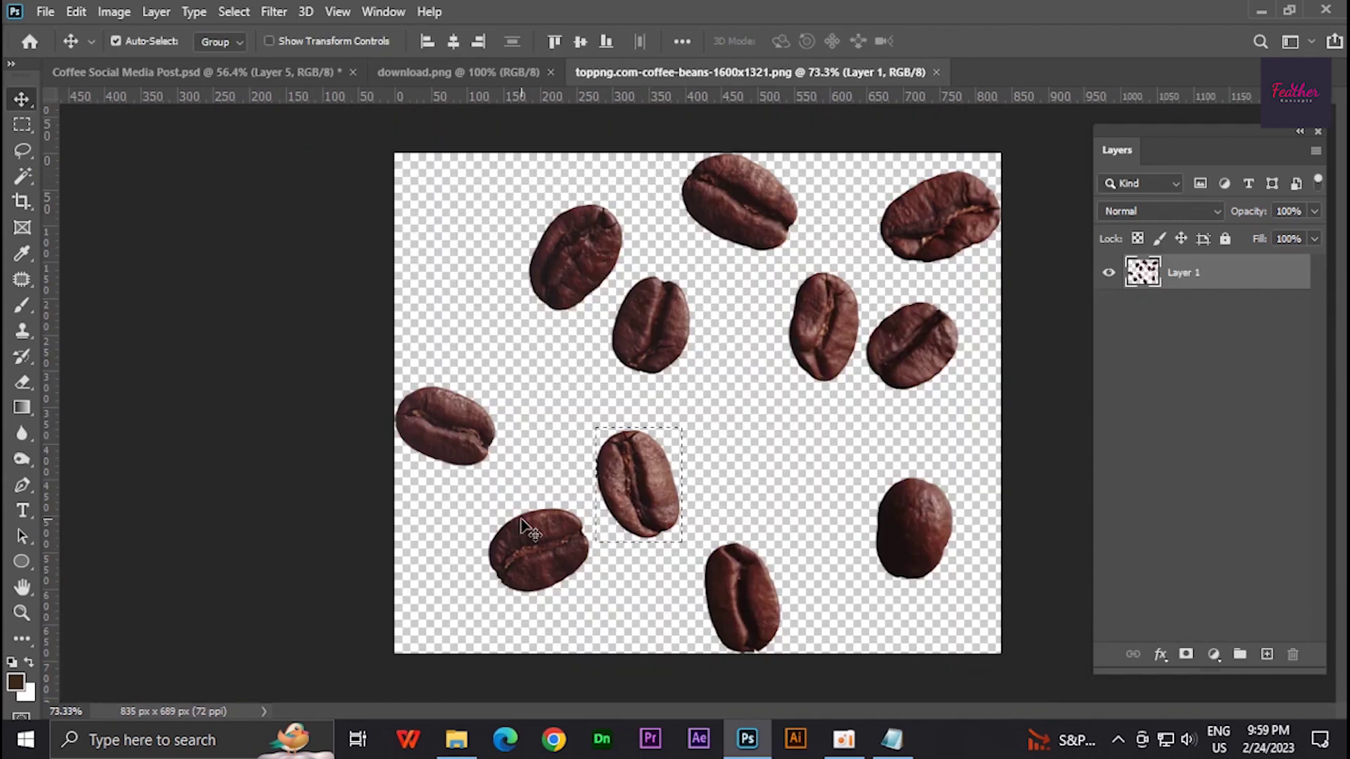
key("m")
mouse_move(494, 501)
left_mouse_down()
mouse_move(545, 566)
mouse_move(896, 646)
left_mouse_up()
key("v")
key("ctrl+t")
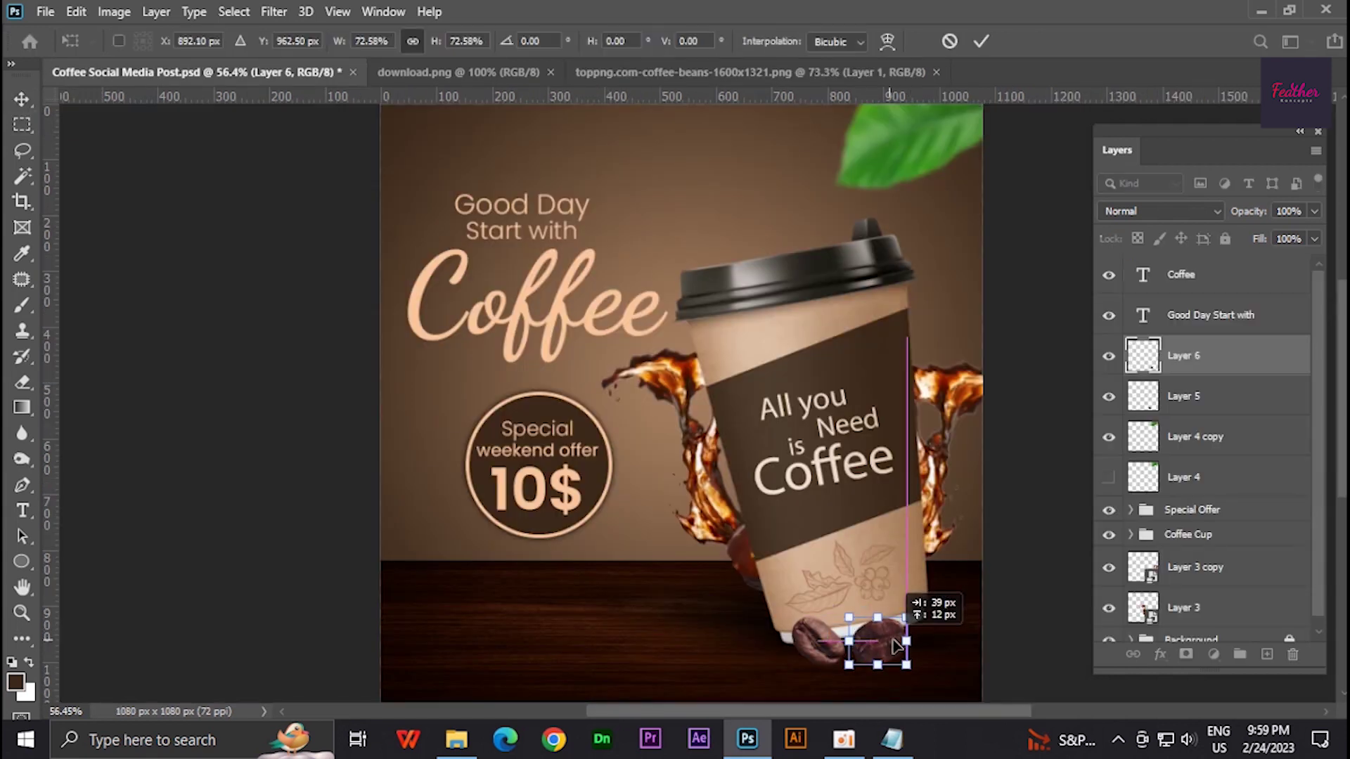
key("Return")
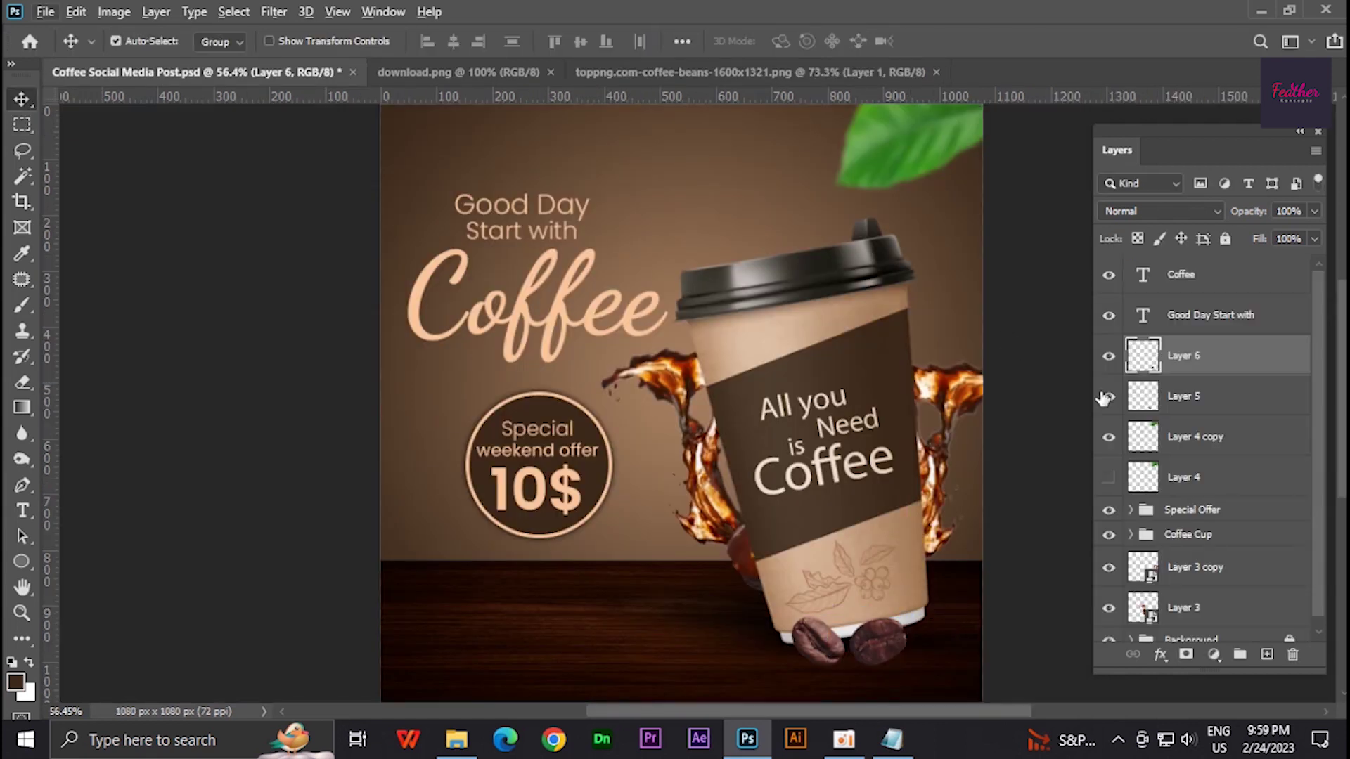
Show the original leaf, shrink it to about half size, and move it to the cup's base
left_click(1109, 477)
key("ctrl+t")
key("Escape")
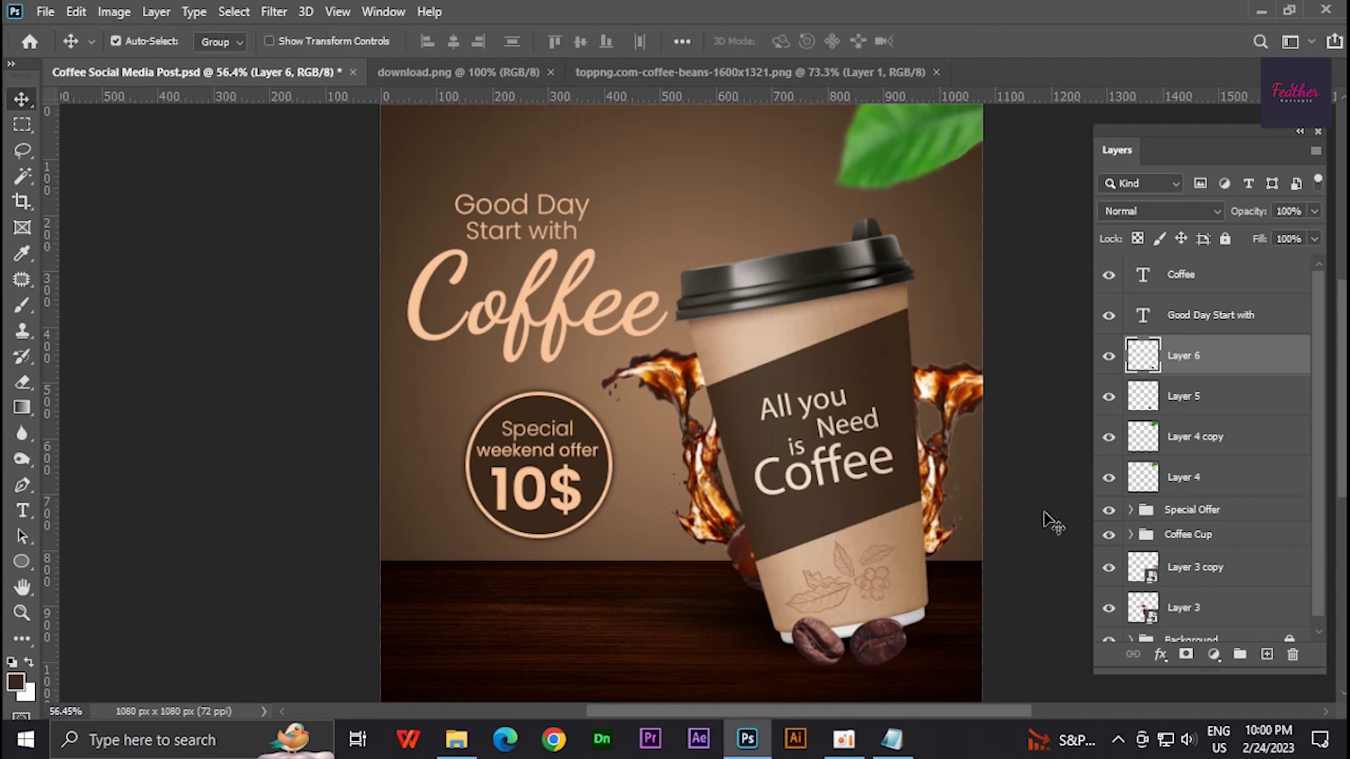
left_click(1196, 477)
key("ctrl+t")
left_click_drag(914, 148, 879, 534)
left_click_drag(975, 472, 869, 533)
mouse_move(856, 588)
left_mouse_down()
mouse_move(856, 642)
mouse_move(746, 632)
mouse_move(824, 613)
left_mouse_up()
key("Return")
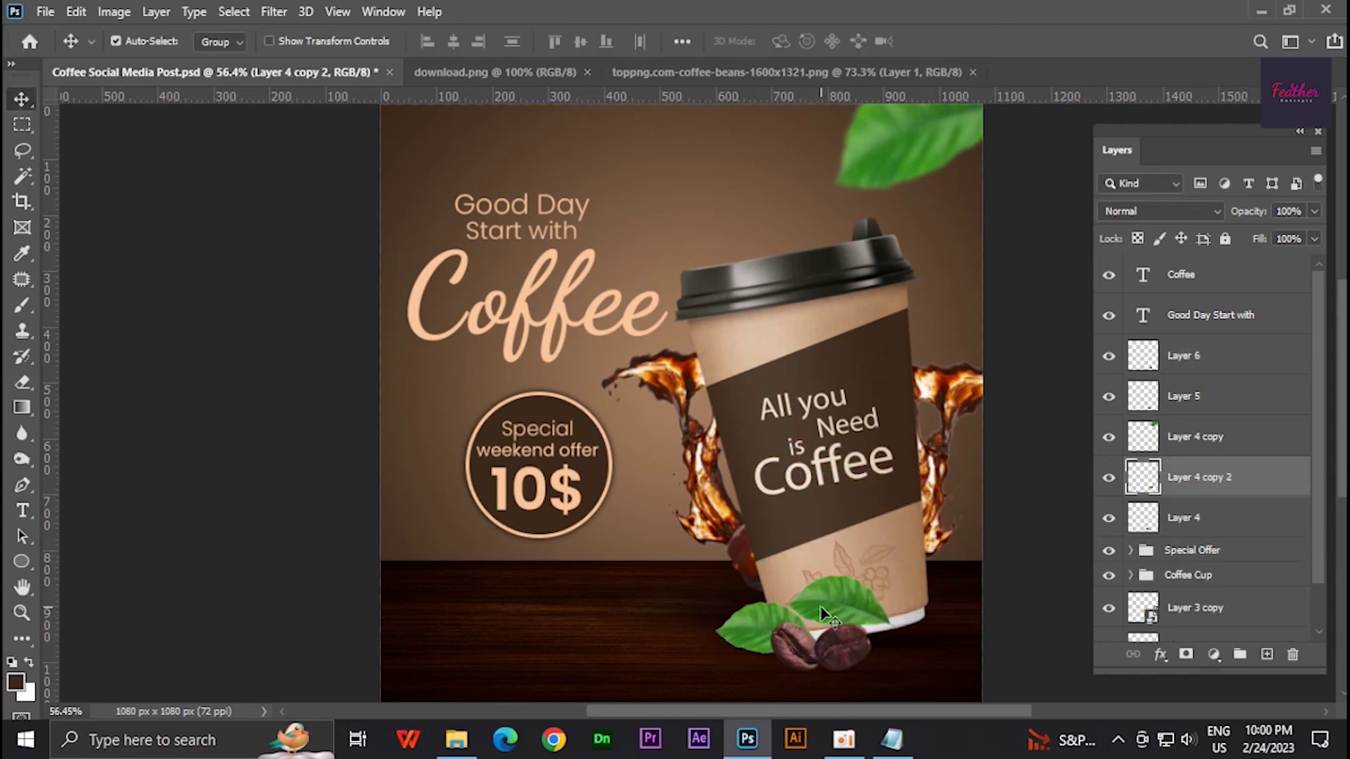
Place the second leaf at the base on the other side
scroll(828, 615, "up", 2)
key("ctrl+t")
key("Return")
scroll(885, 632, "down", 3)
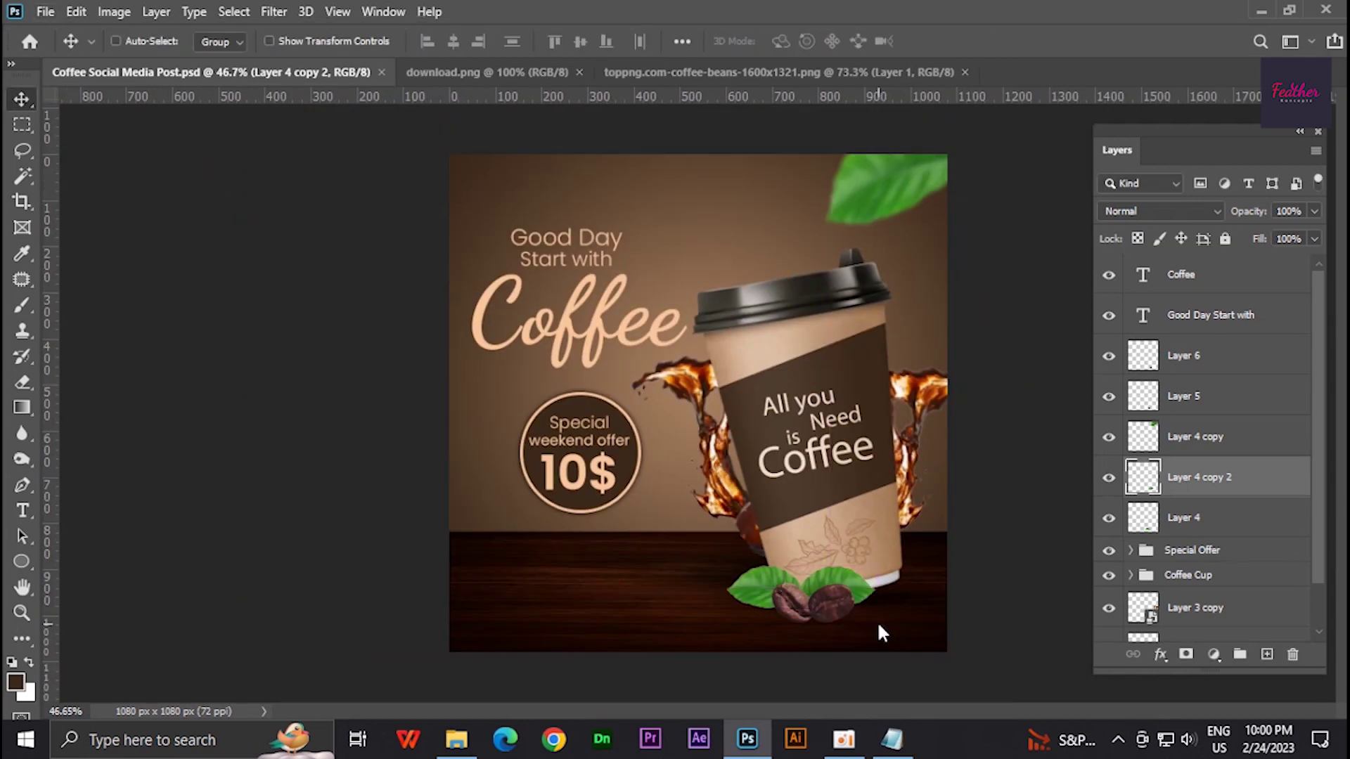
Soften the edges of the leaves and beans with the Blur tool
scroll(883, 606, "up", 10)
left_click(558, 319)
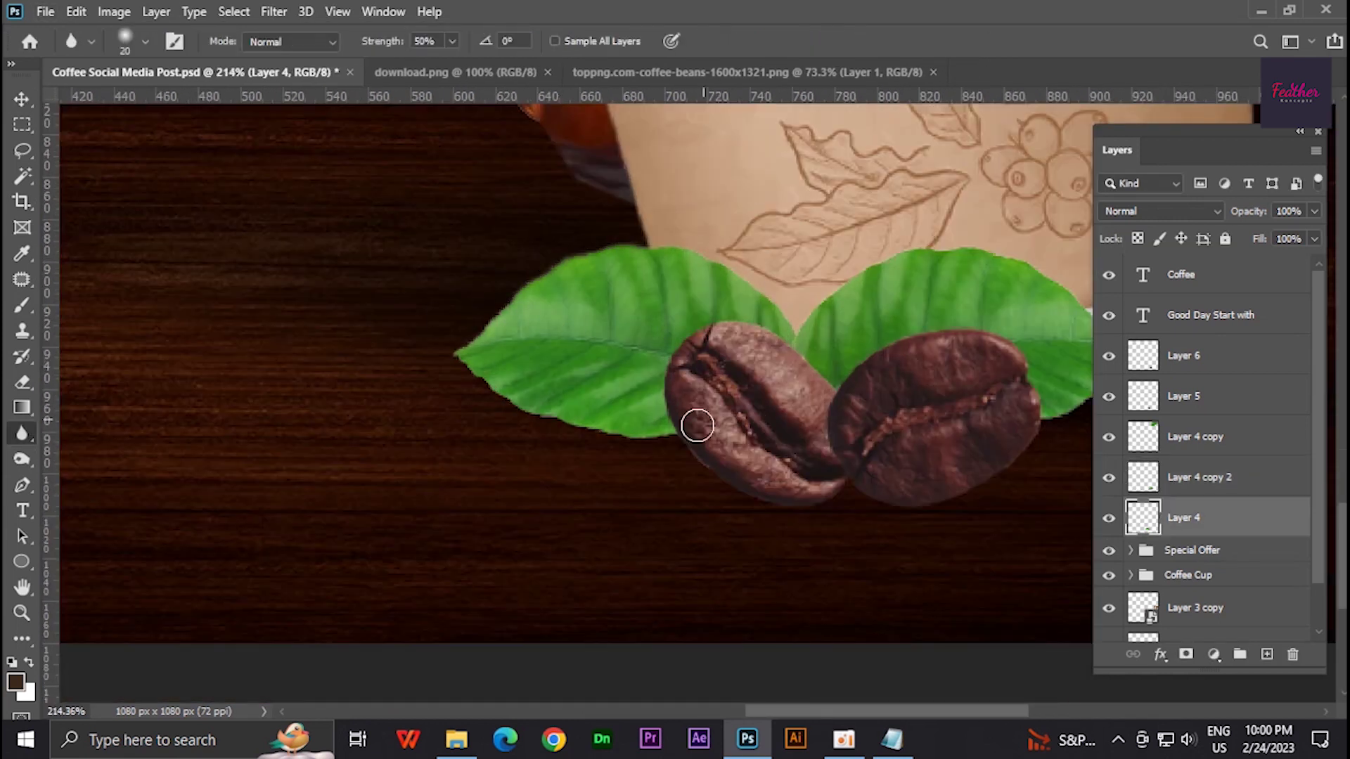
left_click(1195, 478)
key("alt+bracketright")
key("alt+bracketright")
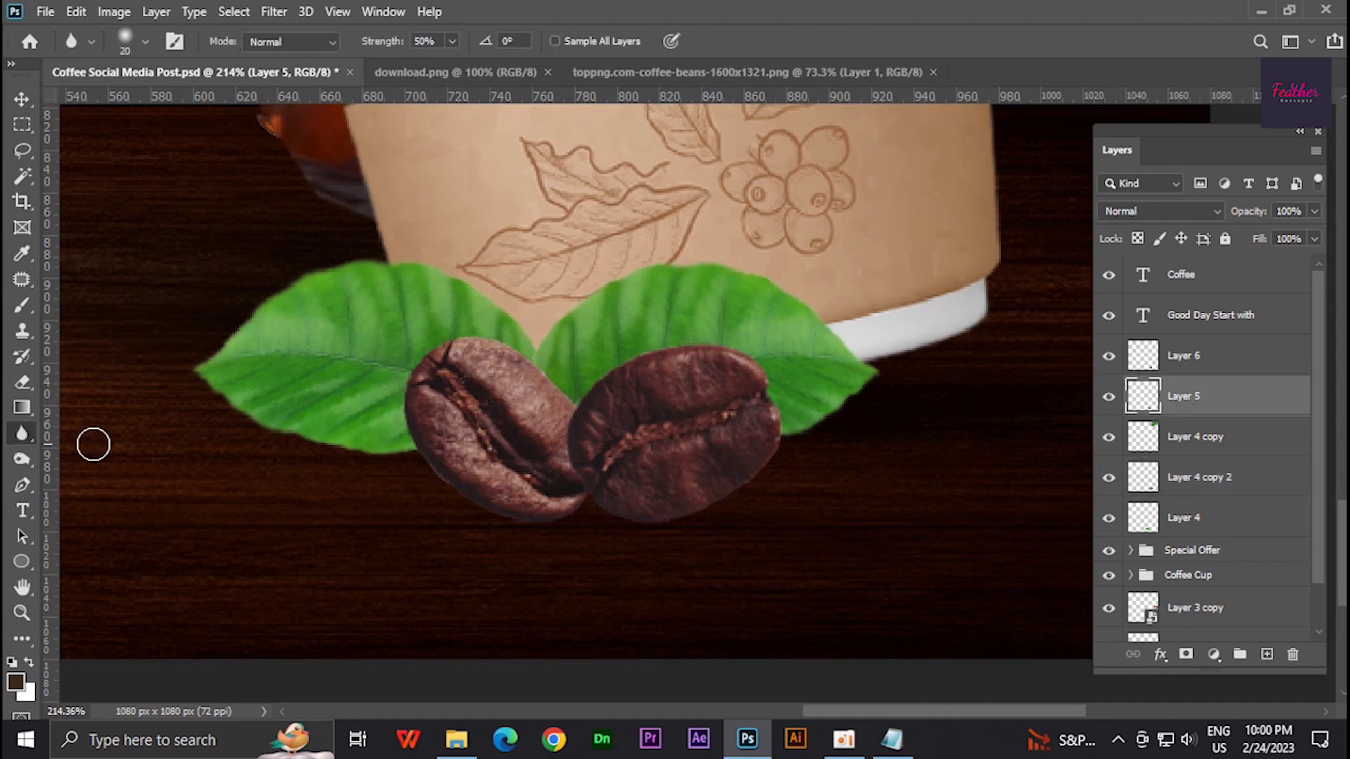
left_click(535, 471, "ctrl")
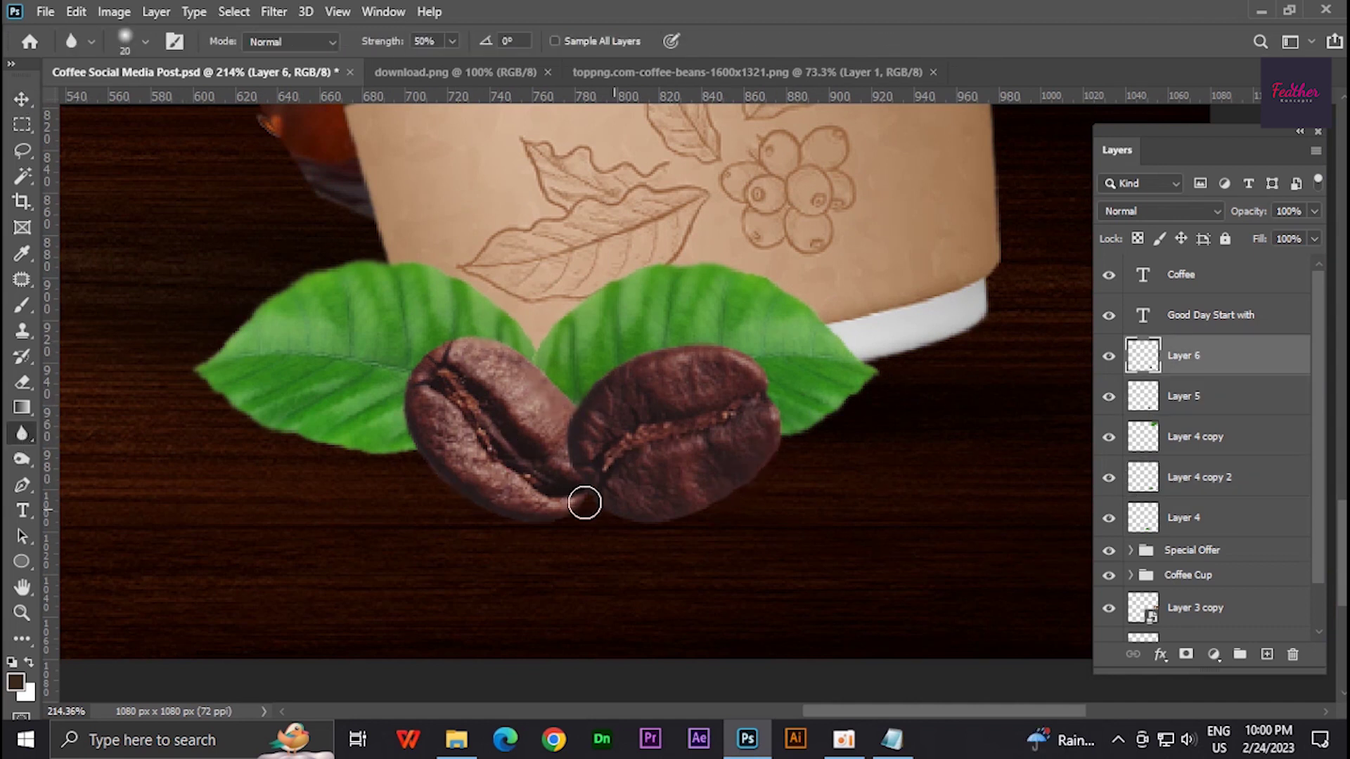
key("ctrl+1")
left_click(1226, 550)
Paint a dark dab on a new layer and squash it into a flat shadow beneath the beans
key("b")
left_click(1267, 654)
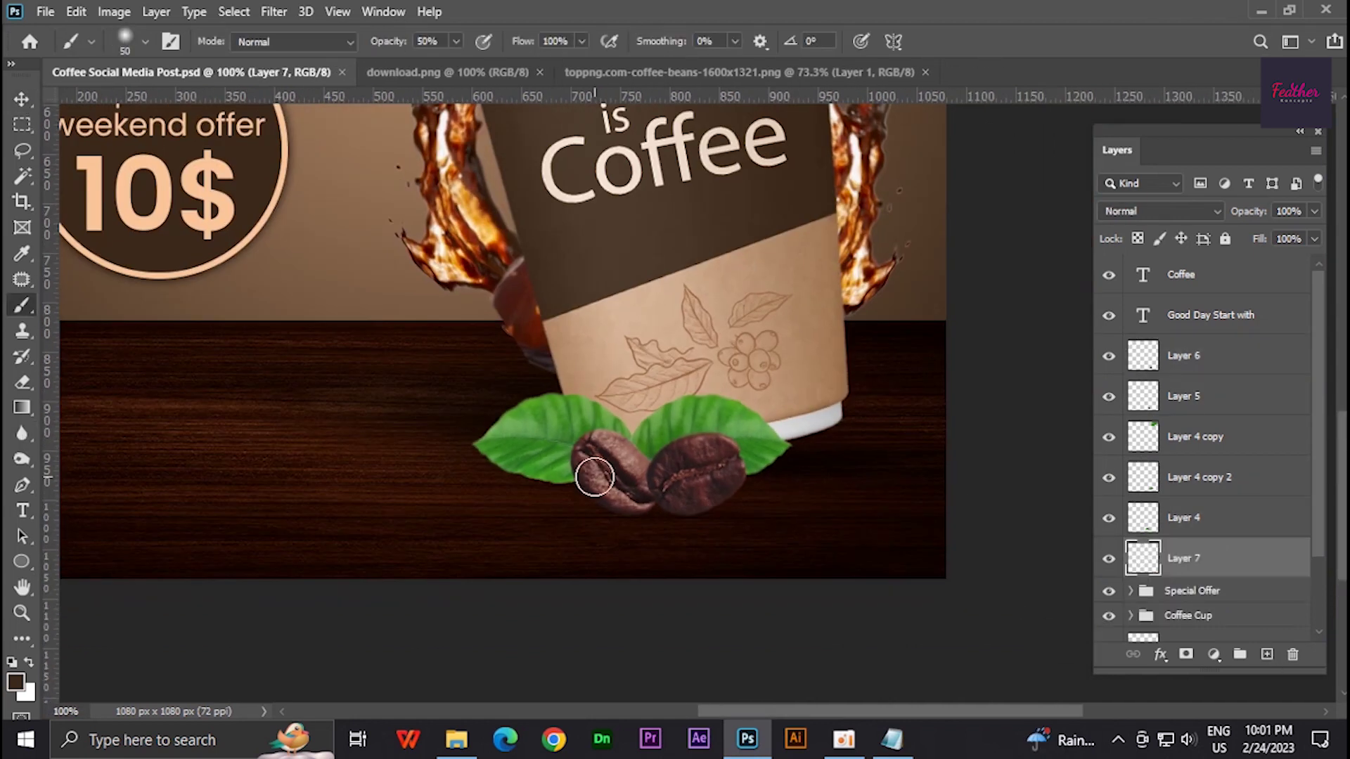
left_click(444, 396)
key("ctrl+t")
left_click_drag(422, 235, 422, 468)
scroll(443, 492, "up", 3)
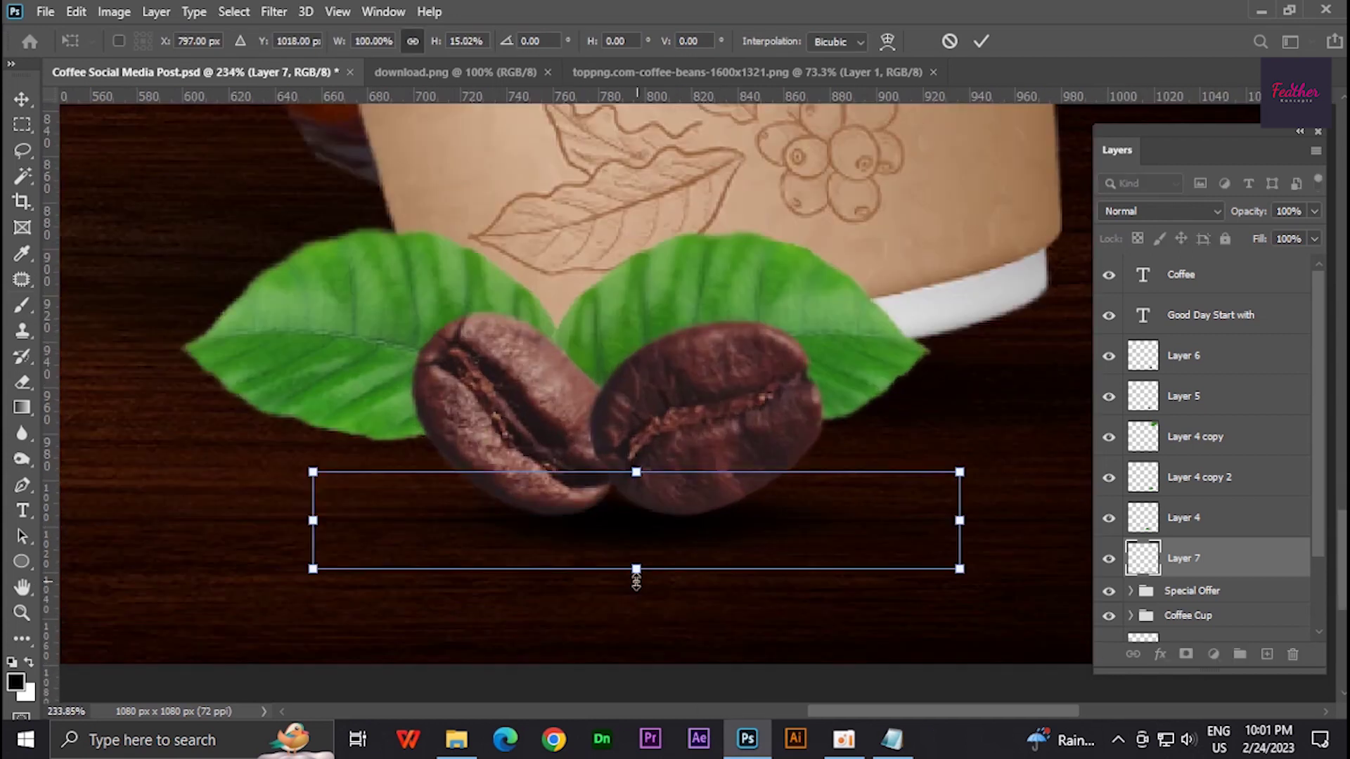
left_click_drag(610, 526, 621, 526)
key("Return")
Add a leaf shadow layer and soften the shadow with Gaussian Blur
left_click(1143, 518, "ctrl")
left_click(1267, 654)
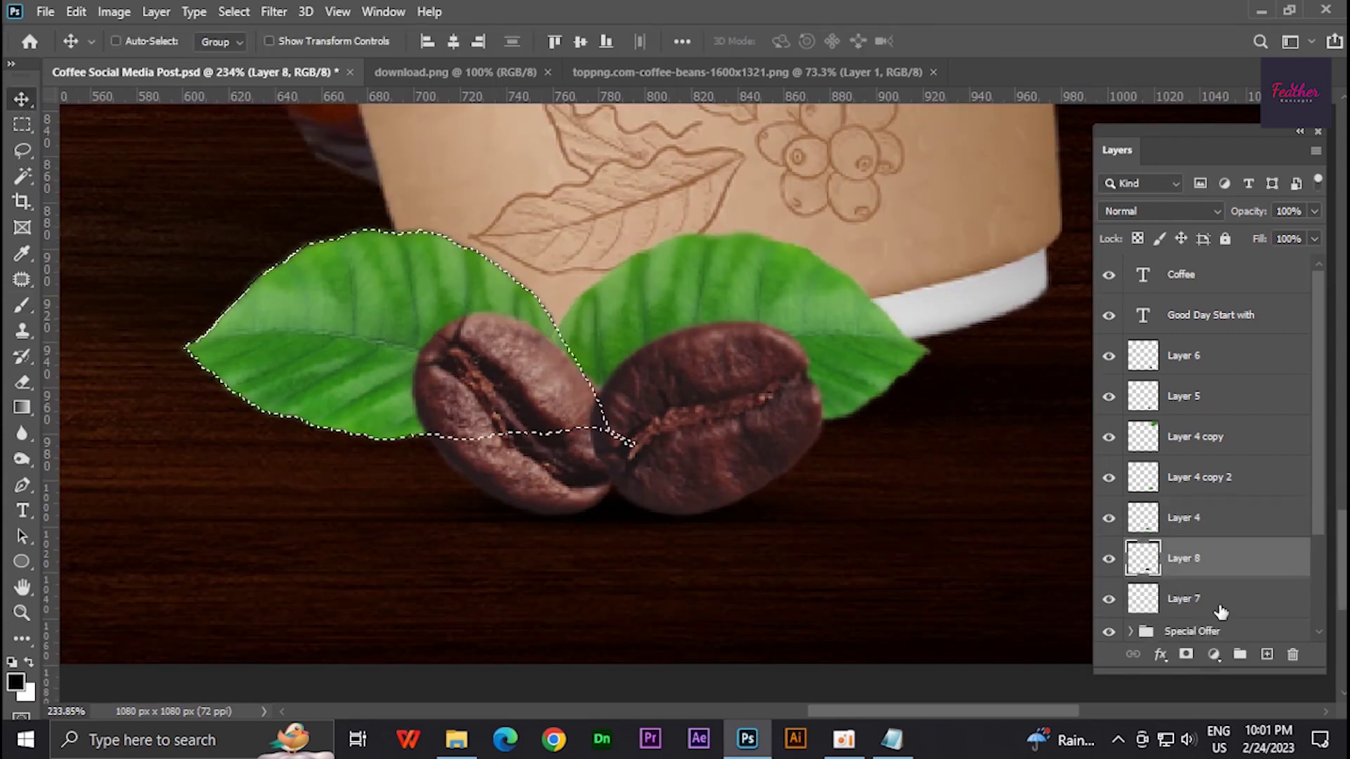
key("ctrl+t")
key("Return")
key("alt+t")
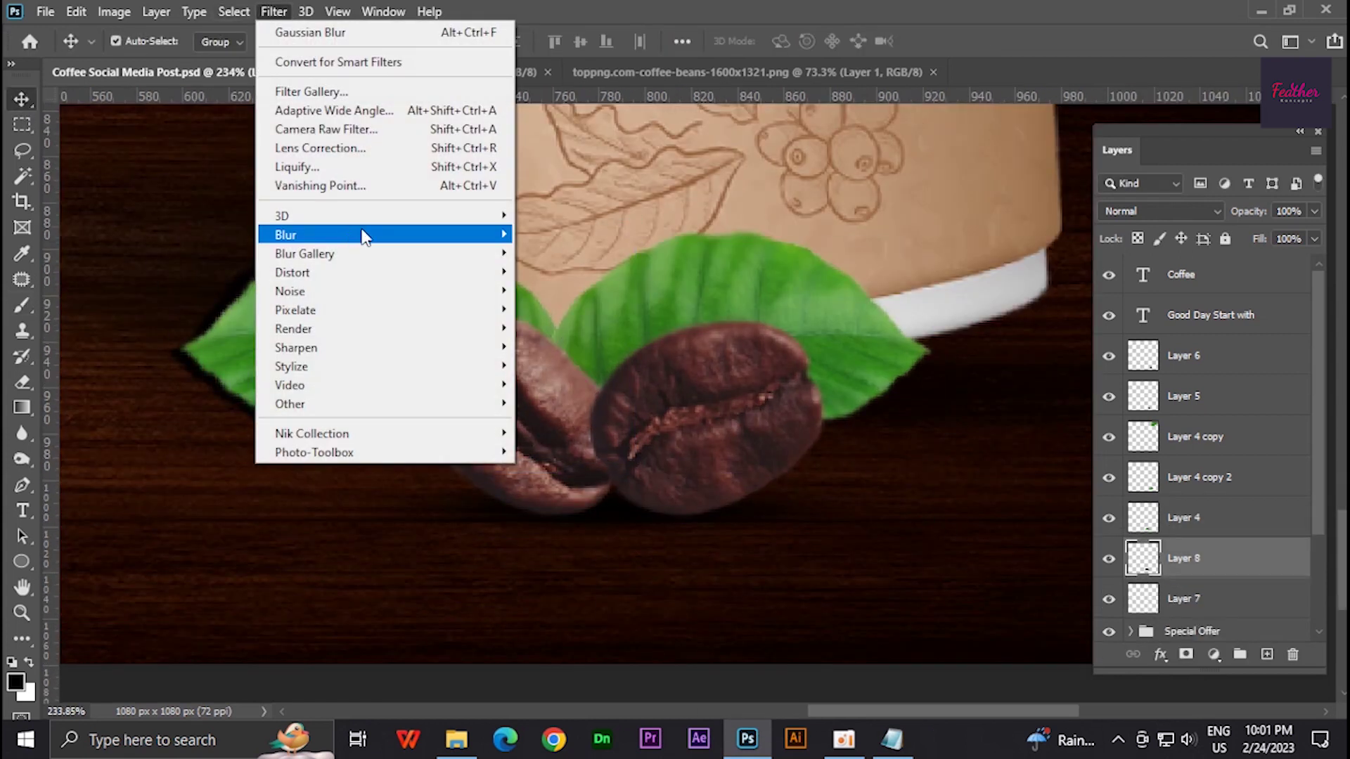
left_click(555, 296)
left_click(782, 344)
Return to the coffee beans image to pick another bean
key("v")
scroll(780, 316, "down", 3)
scroll(781, 316, "down", 2)
scroll(780, 302, "up", 2)
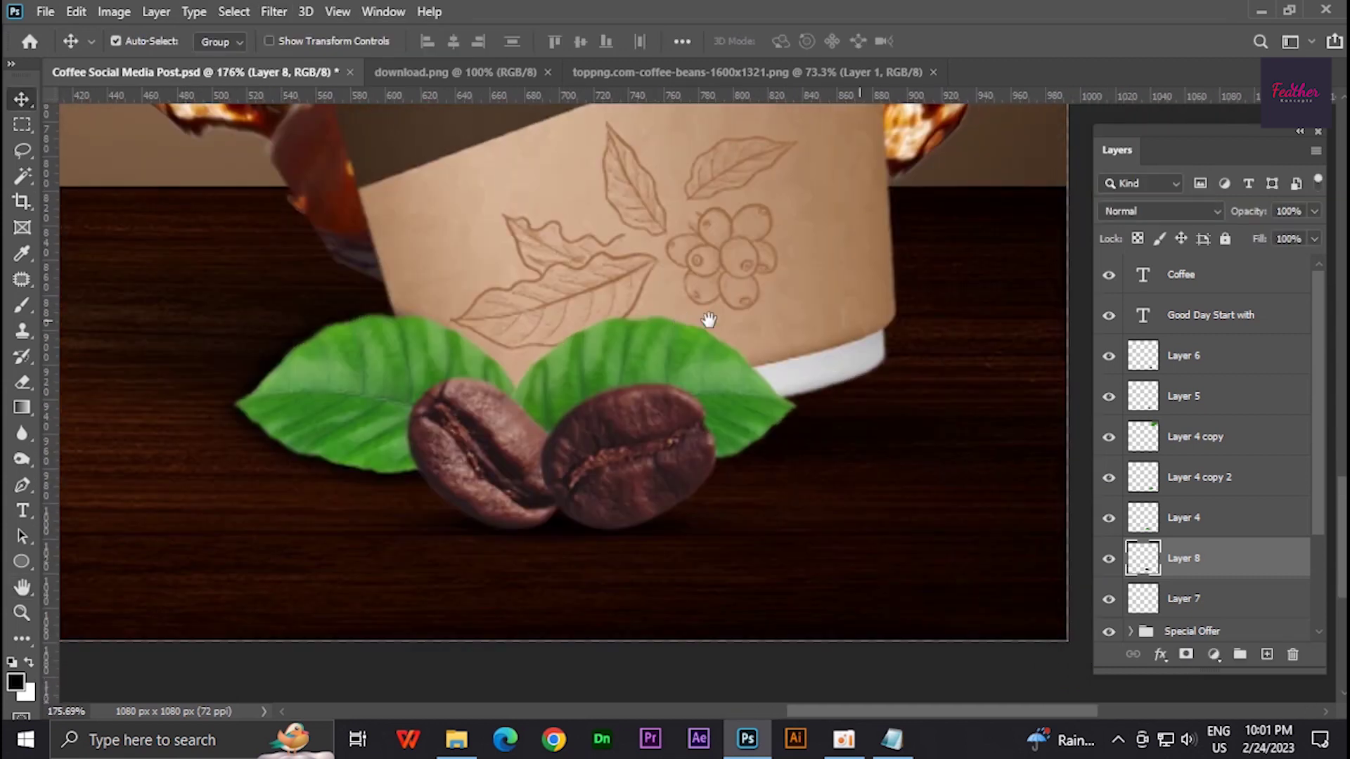
scroll(784, 292, "down", 3)
scroll(783, 292, "down", 1)
left_click(749, 72)
Drag the first selected bean into the post and scale and rotate it
key("m")
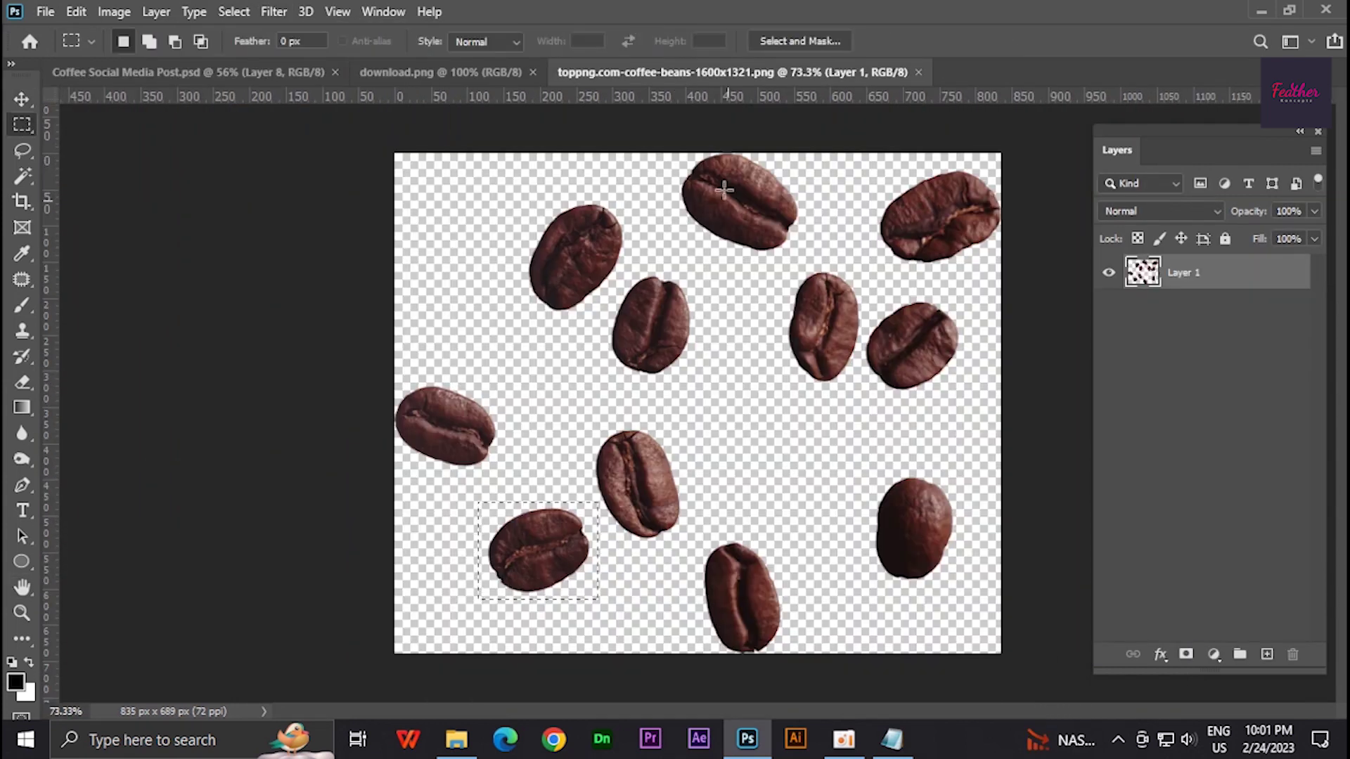
mouse_move(724, 188)
left_mouse_down()
mouse_move(415, 84)
mouse_move(675, 183)
left_mouse_up()
key("ctrl+t")
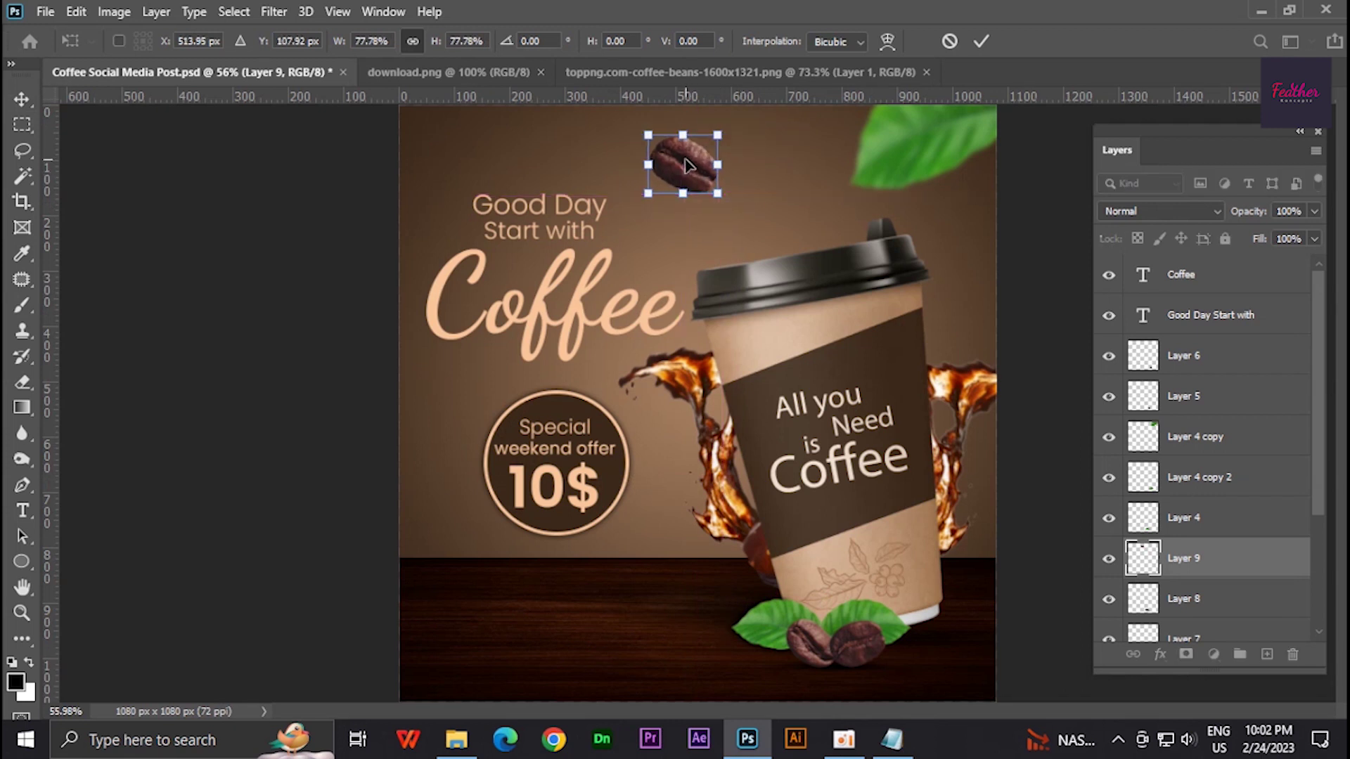
key("Return")
Marquee the top bean in the beans image and rotate it into the post
left_click(749, 72)
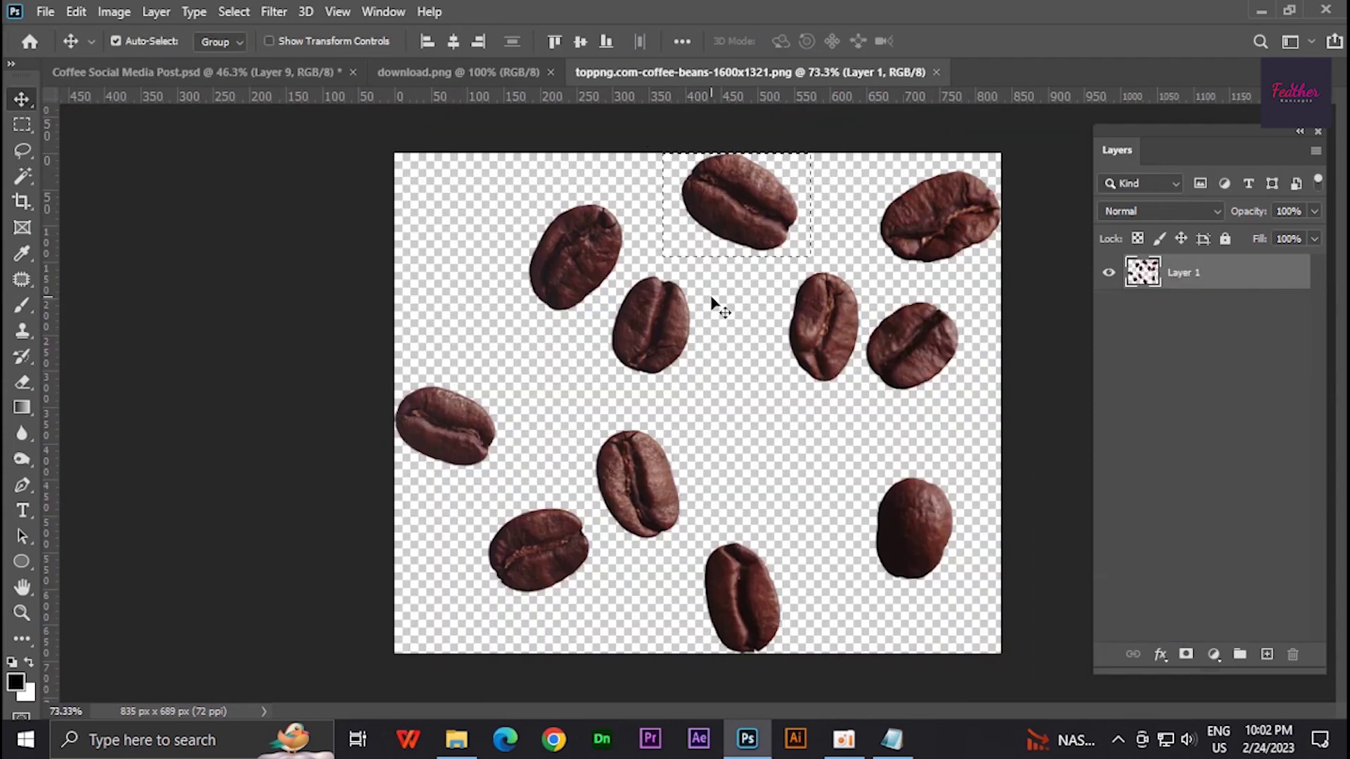
key("m")
mouse_move(787, 265)
left_mouse_down()
mouse_move(853, 409)
mouse_move(771, 220)
left_mouse_up()
key("v")
key("ctrl+t")
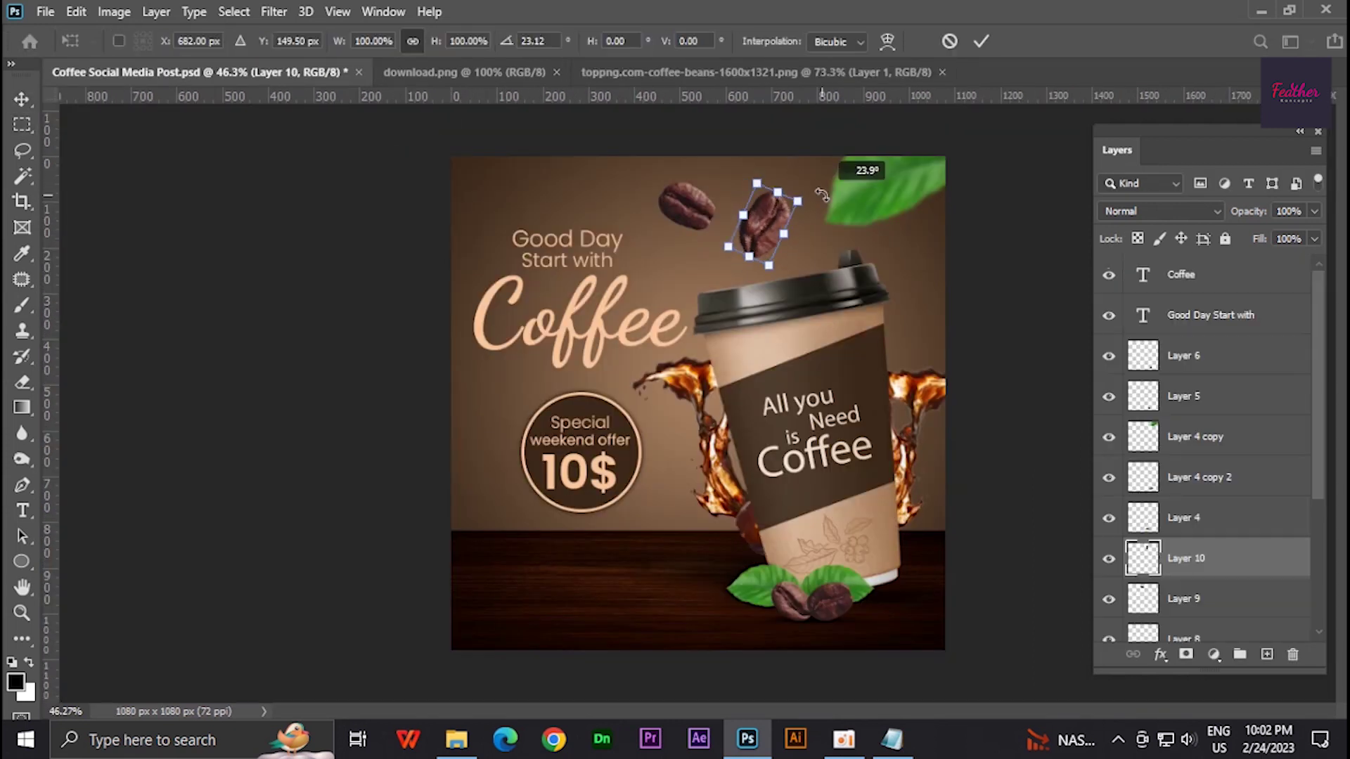
key("Return")
Place a third bean near the post's top-left and rotate it
left_click(749, 71)
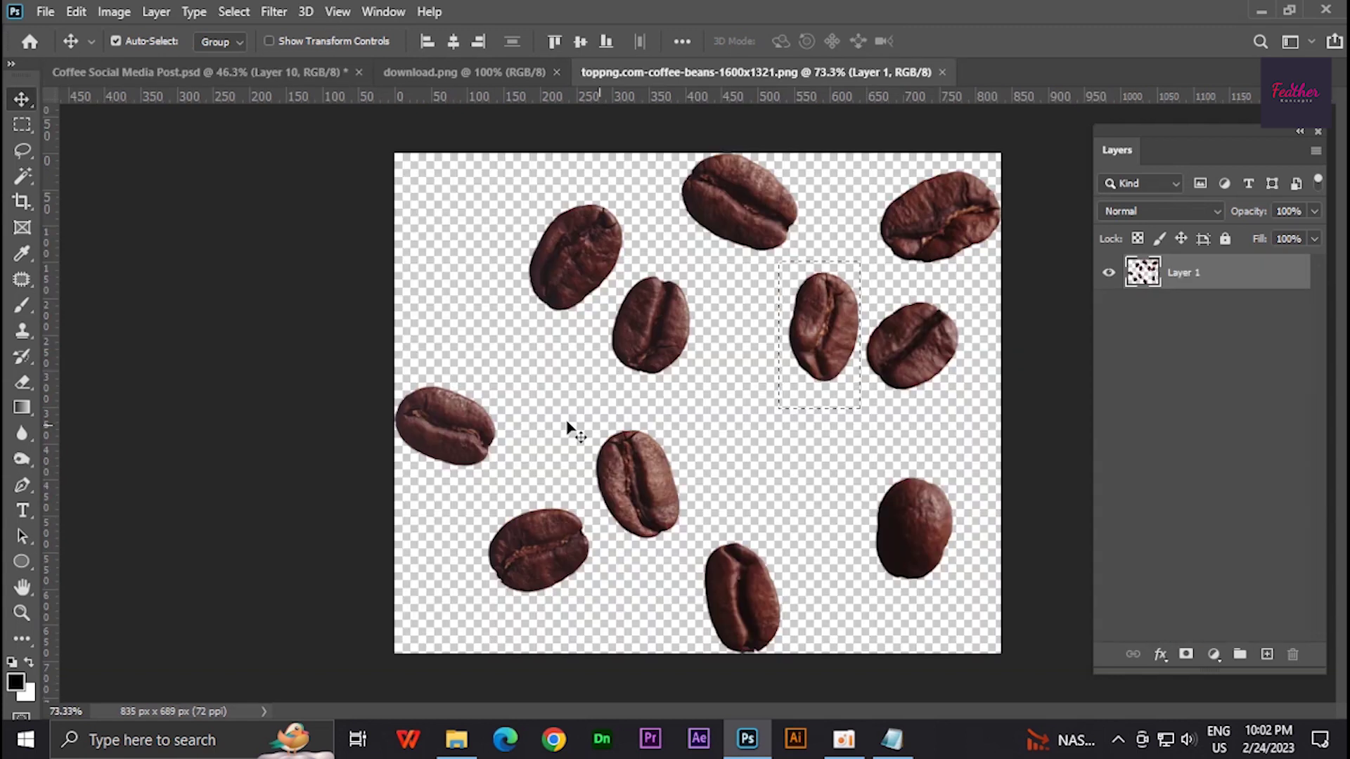
key("m")
left_click_drag(398, 369, 498, 464)
key("v")
left_click_drag(450, 415, 505, 197)
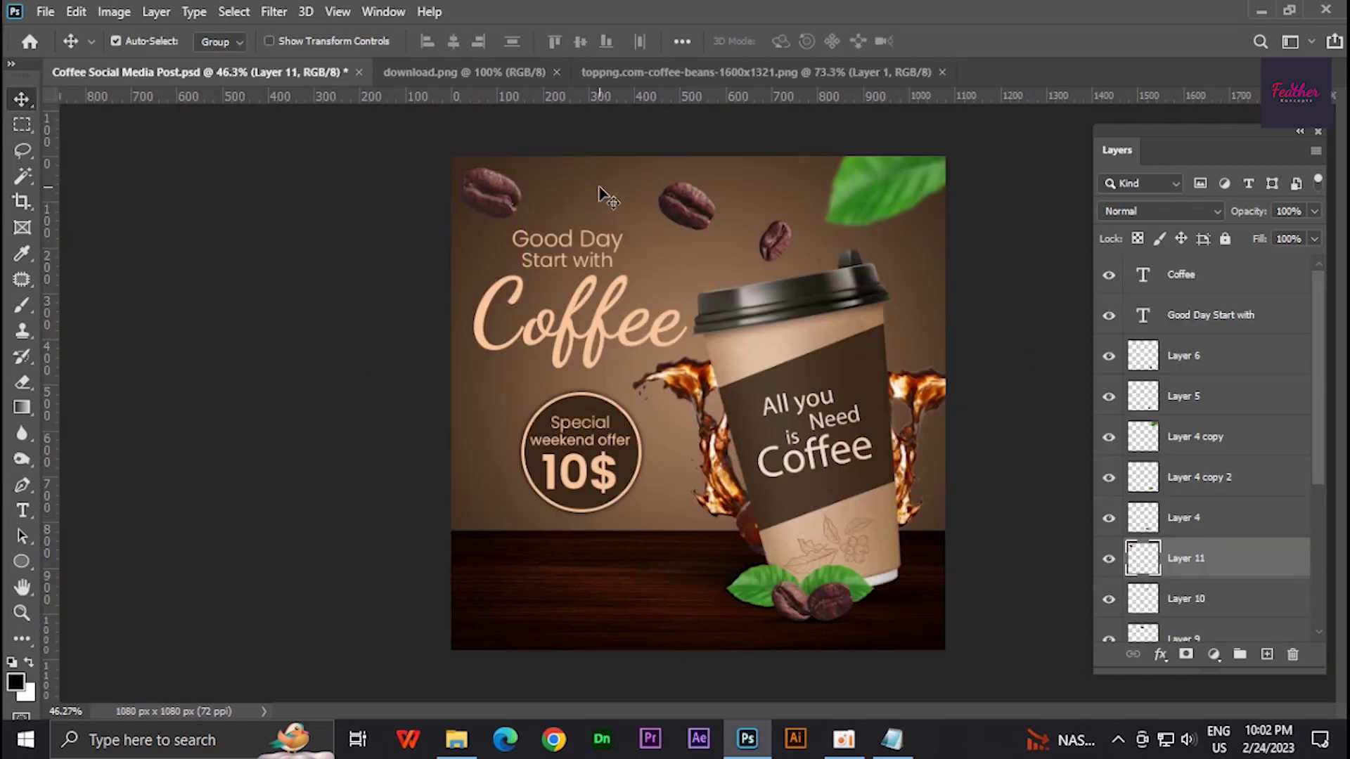
key("ctrl+t")
key("Return")
left_click(899, 200)
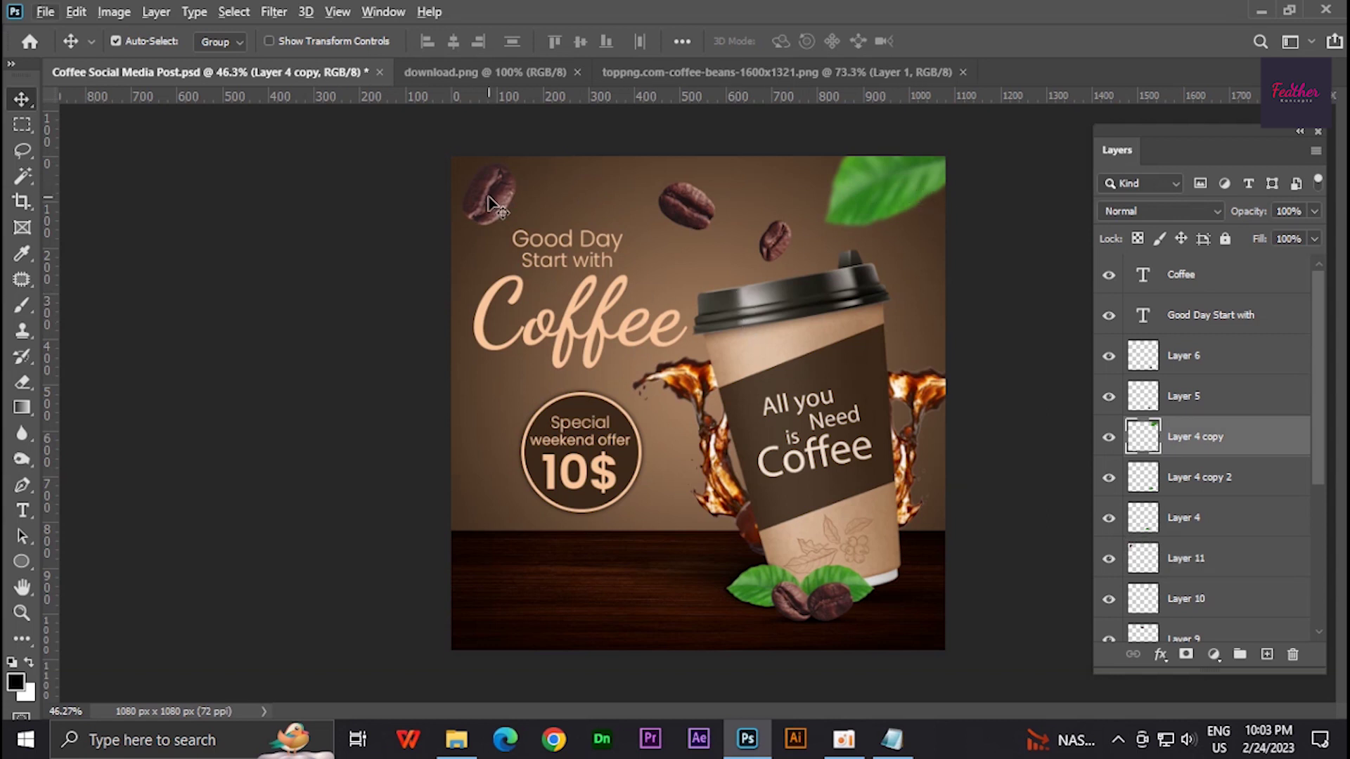
Nudge the top-left bean up-left and shift the Special Offer badge left
left_click_drag(493, 204, 487, 197)
left_click_drag(612, 421, 594, 422)
left_click(749, 585)
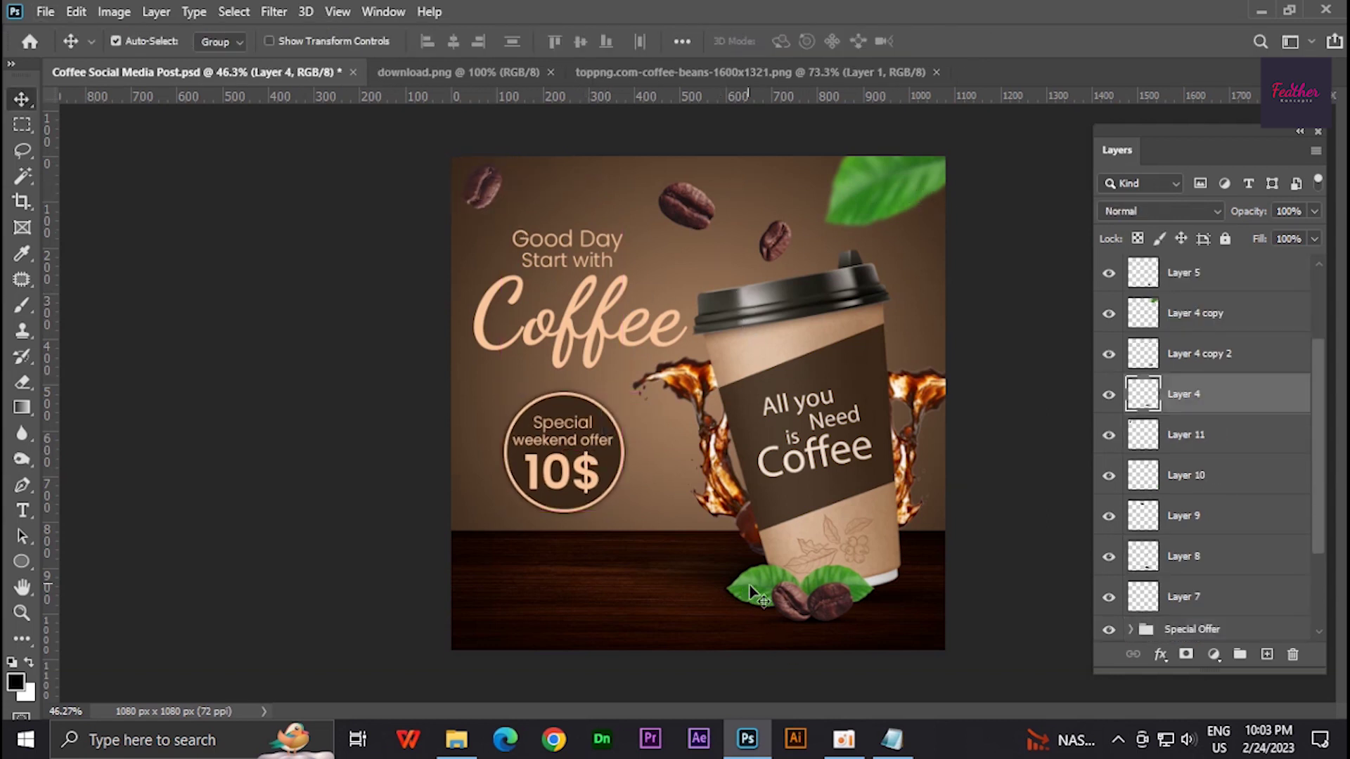
left_click(892, 738)
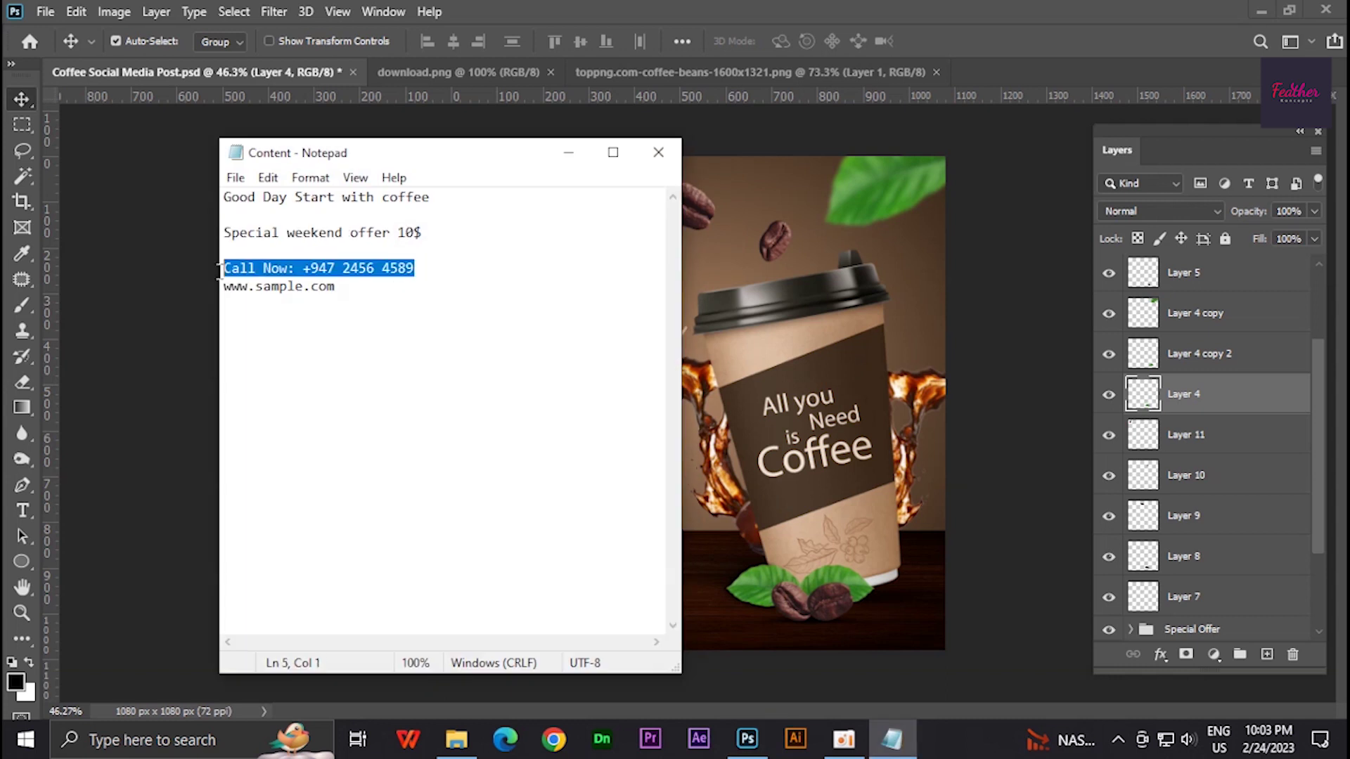
key("t")
key("v")
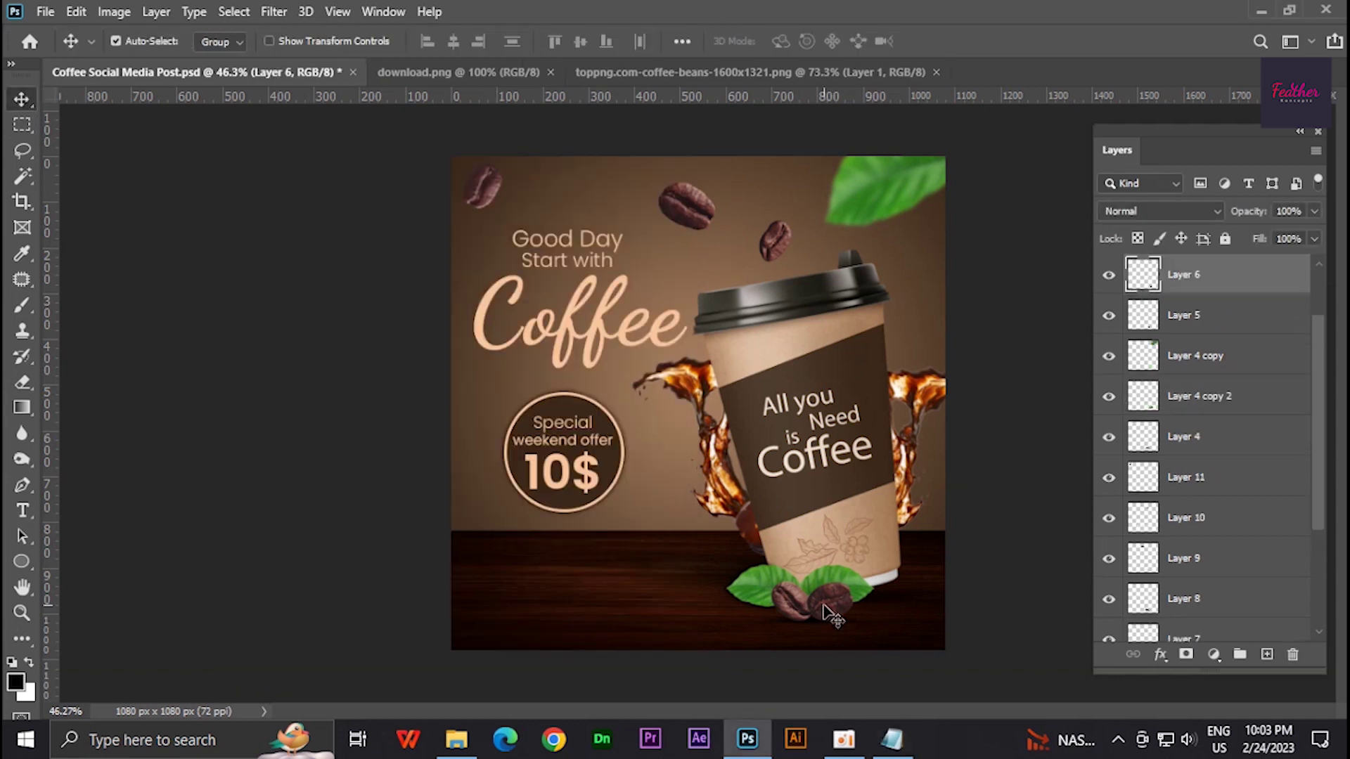
scroll(795, 499, "up", 5)
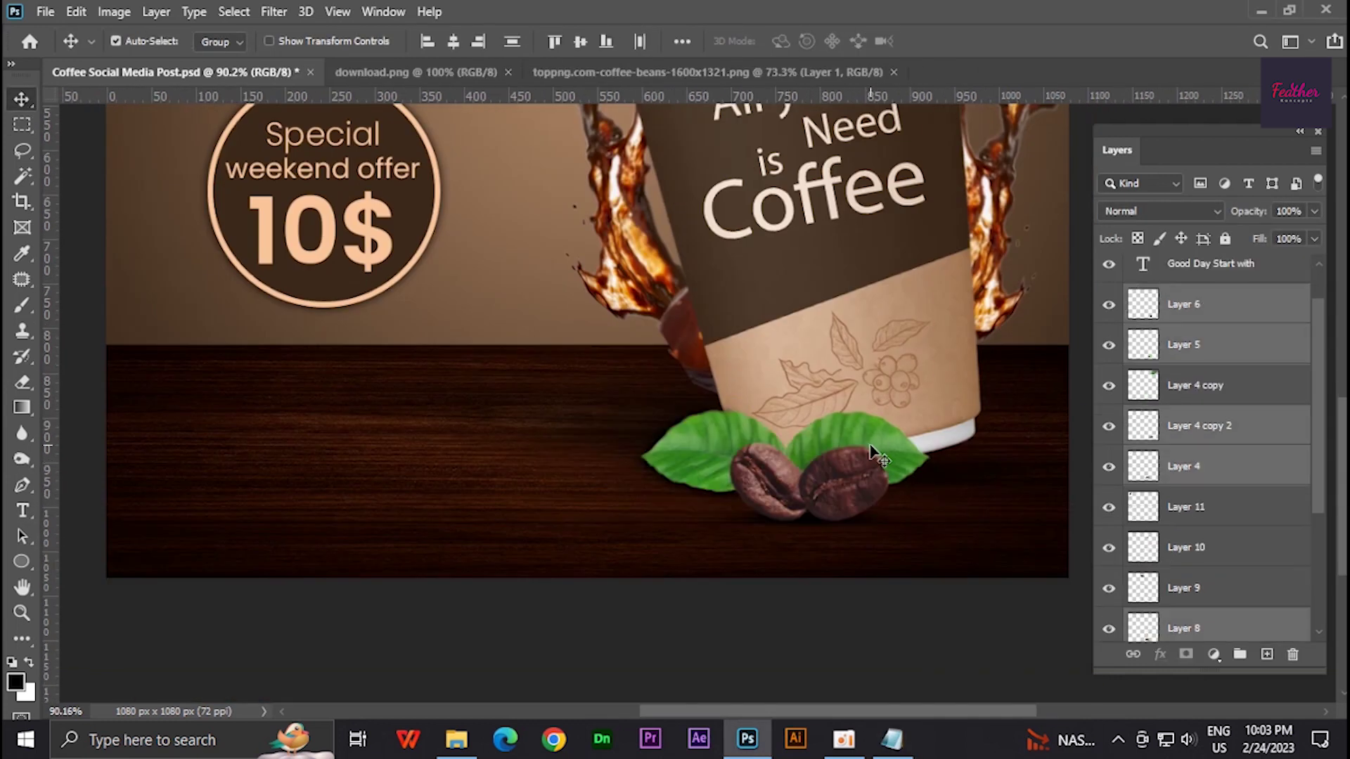
Move the bean-and-leaf cluster onto the left table, lowering the badge and Coffee headline
left_click_drag(794, 499, 421, 436)
scroll(421, 394, "down", 2)
left_click_drag(379, 293, 391, 358)
scroll(545, 378, "down", 2)
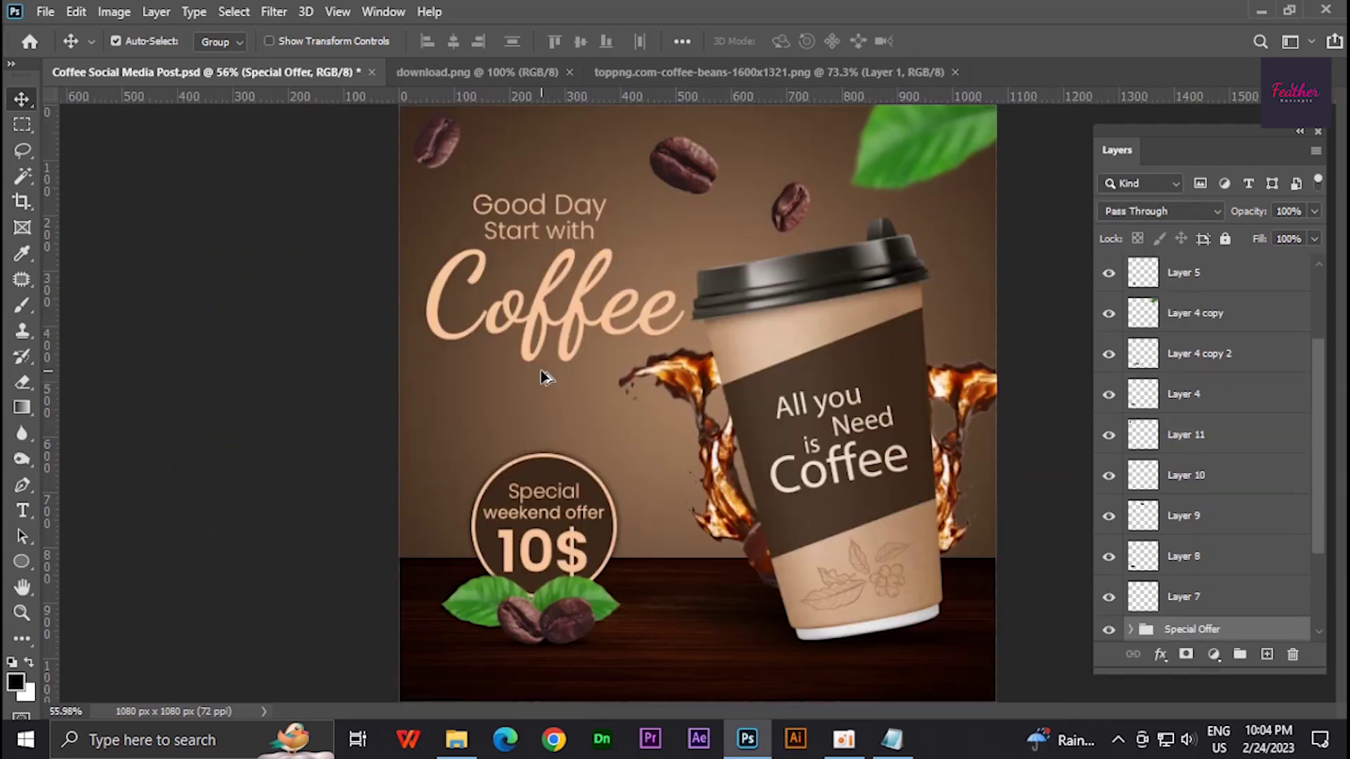
left_click_drag(612, 281, 611, 355)
Shift the coffee splash down-left and move the Good Day Start with text down-right
left_click(768, 331)
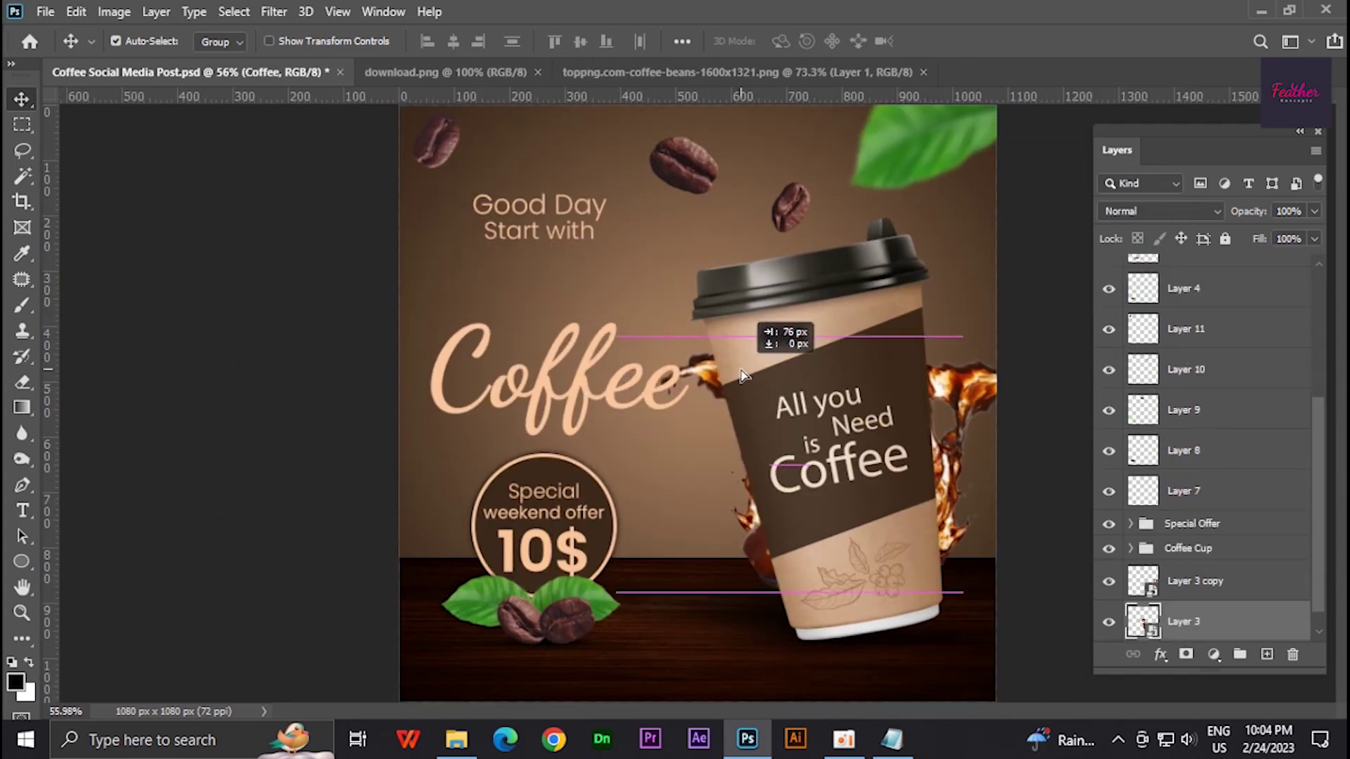
key("ctrl+t")
left_click_drag(710, 288, 717, 404)
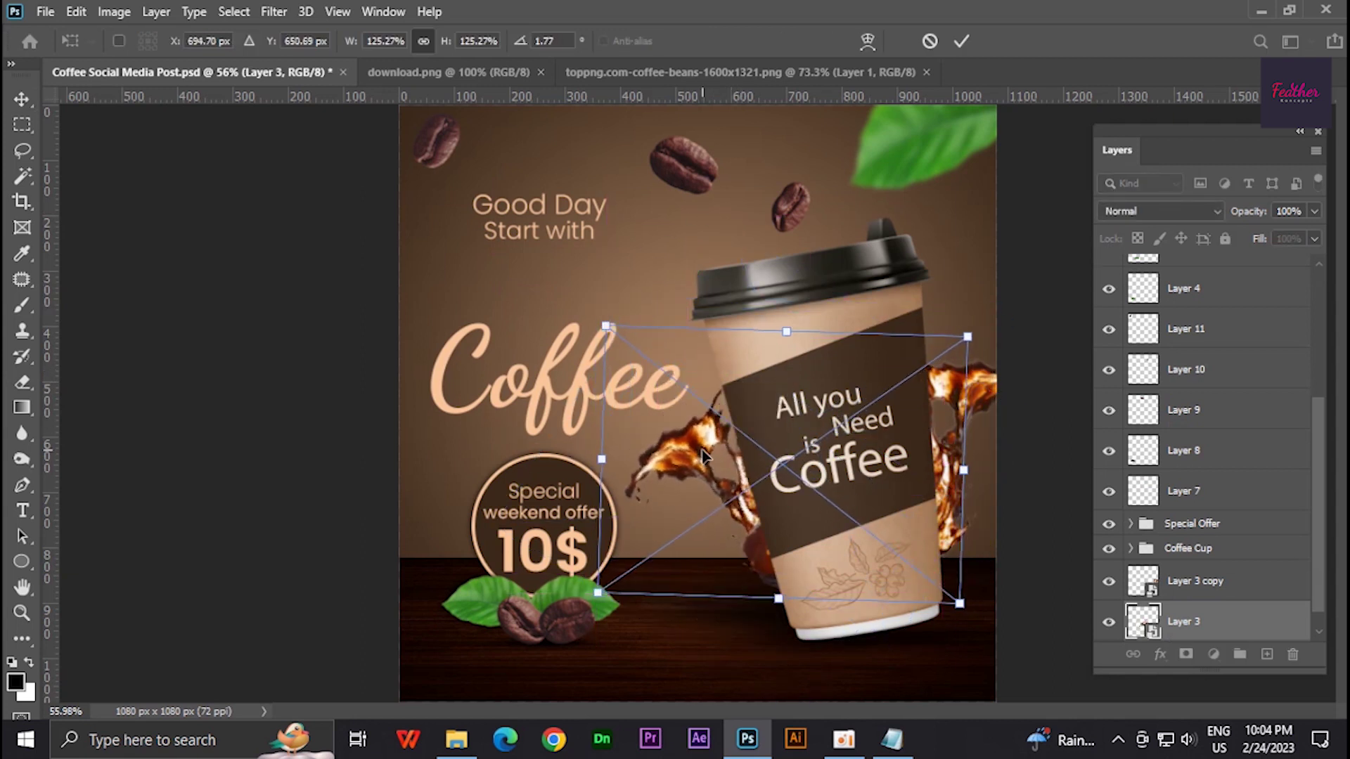
key("Return")
left_click_drag(568, 222, 588, 274)
scroll(573, 610, "down", 1)
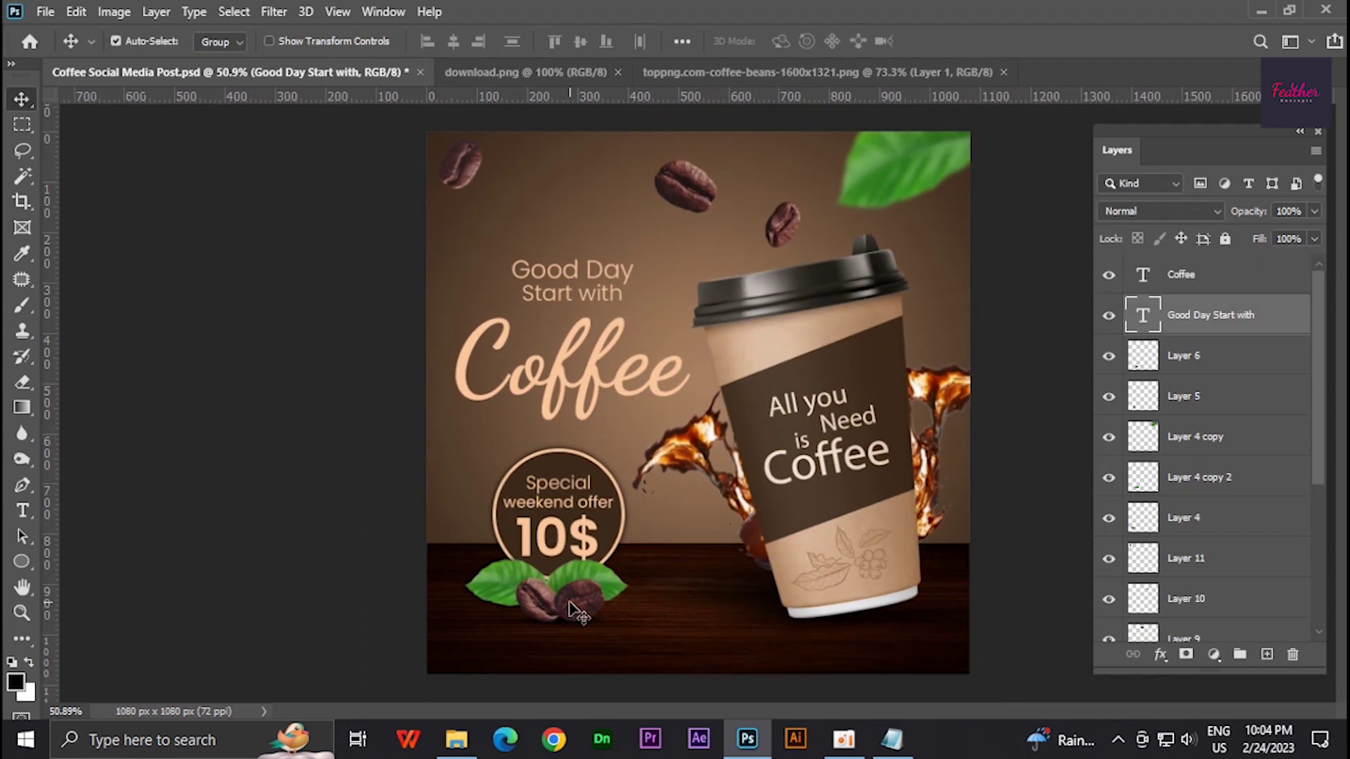
left_click(615, 599)
Paste a bean from the beans image into the post, moved to the left edge and enlarged
left_click(788, 72)
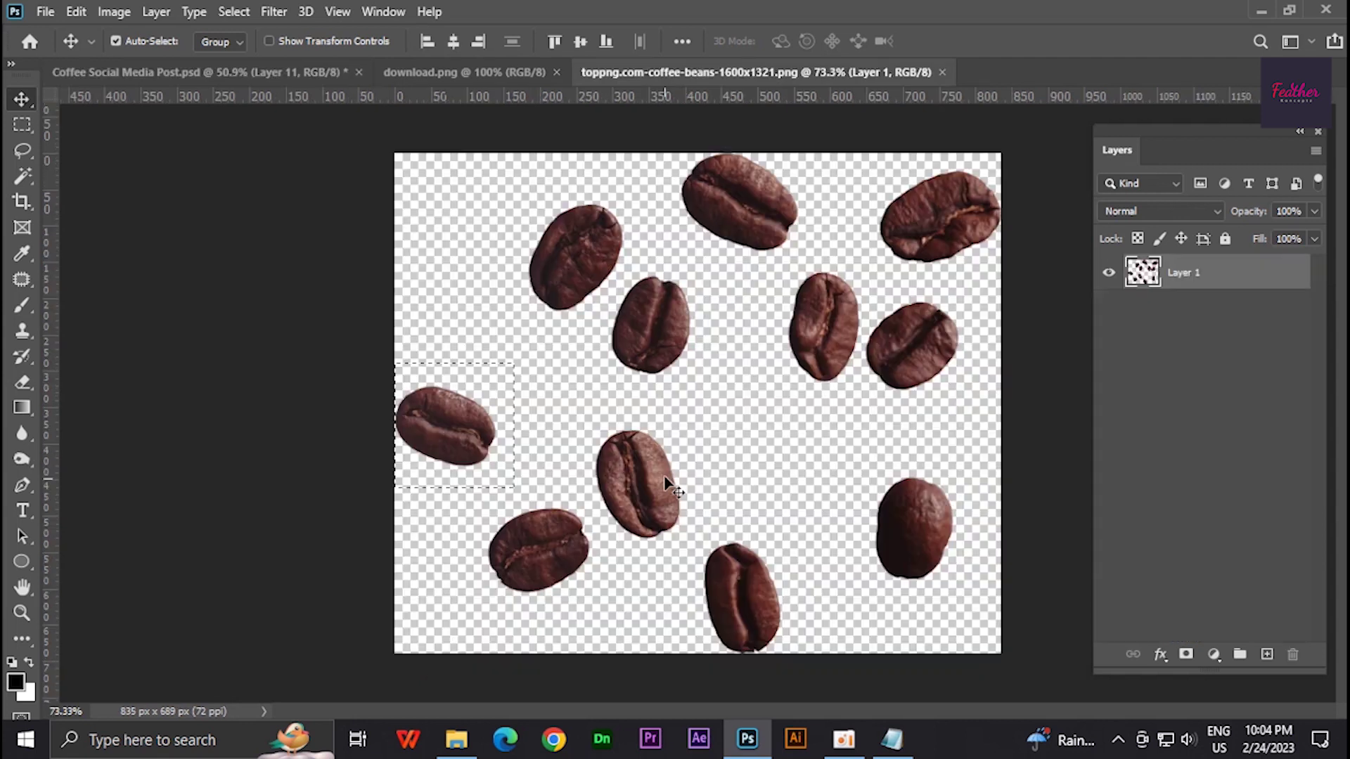
key("m")
key("ctrl+c")
left_click(197, 72)
key("ctrl+v")
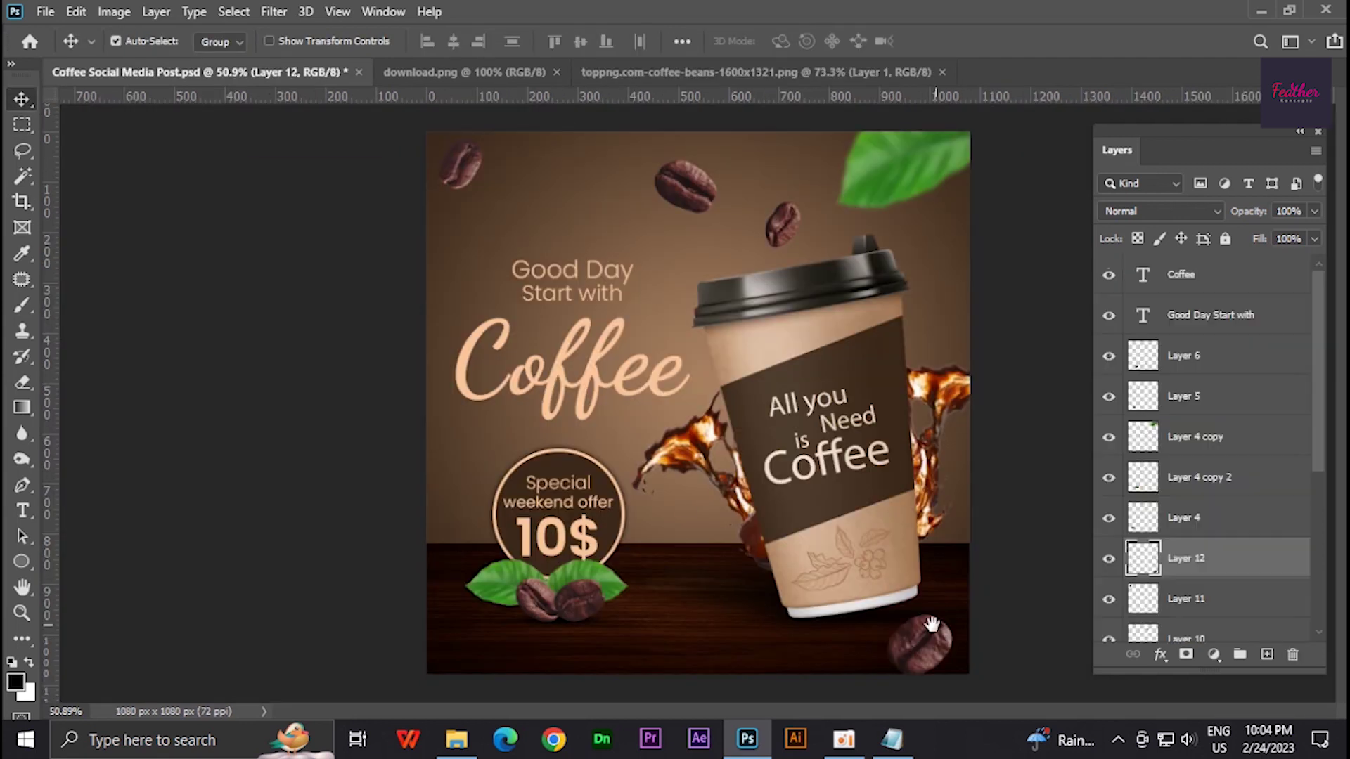
mouse_move(928, 640)
left_mouse_down()
mouse_move(466, 462)
mouse_move(513, 416)
left_mouse_up()
key("ctrl+t")
key("Return")
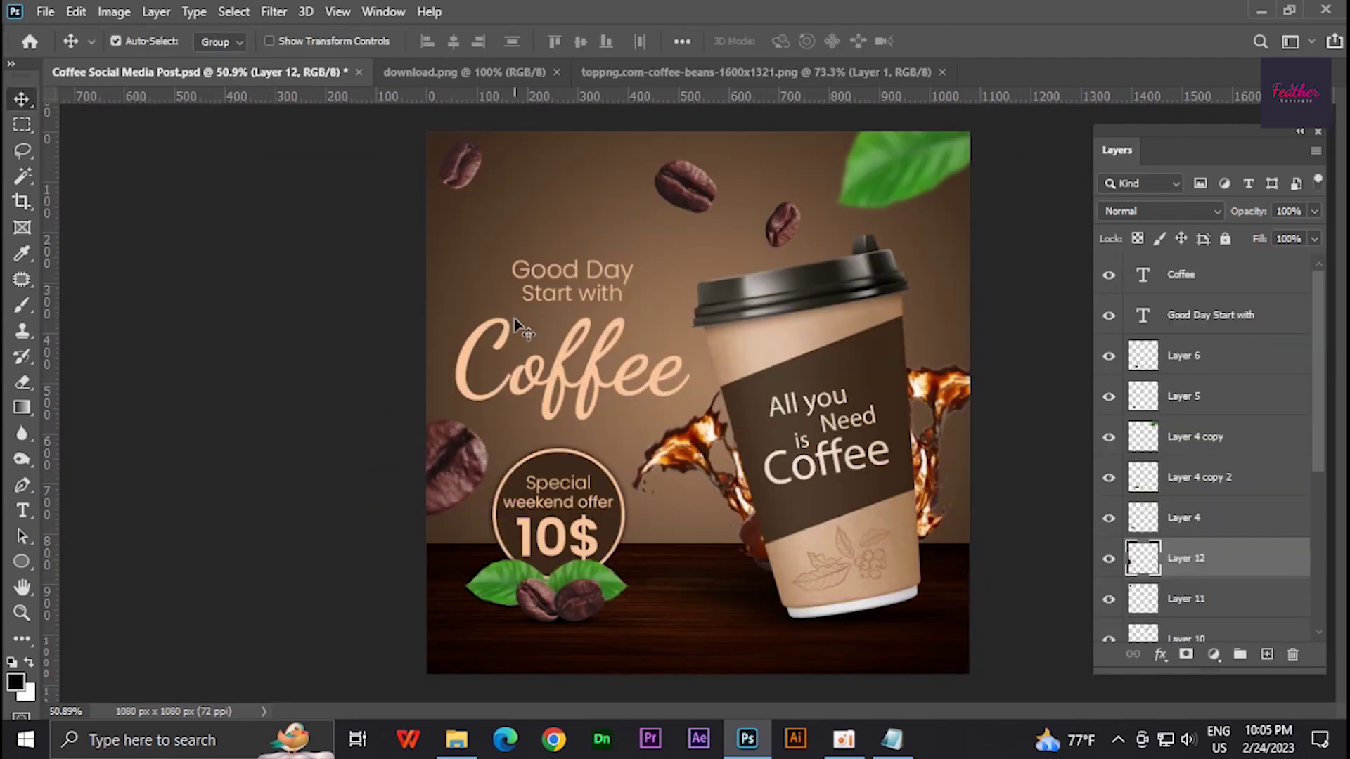
Apply a strong Gaussian Blur to the large bean
left_click(273, 12)
left_click(535, 291)
left_click_drag(661, 316, 937, 237)
left_click(1060, 263)
Set the Coffee headline's blend mode to Color Dodge and bring up the contact notes
key("v")
left_click(1196, 274)
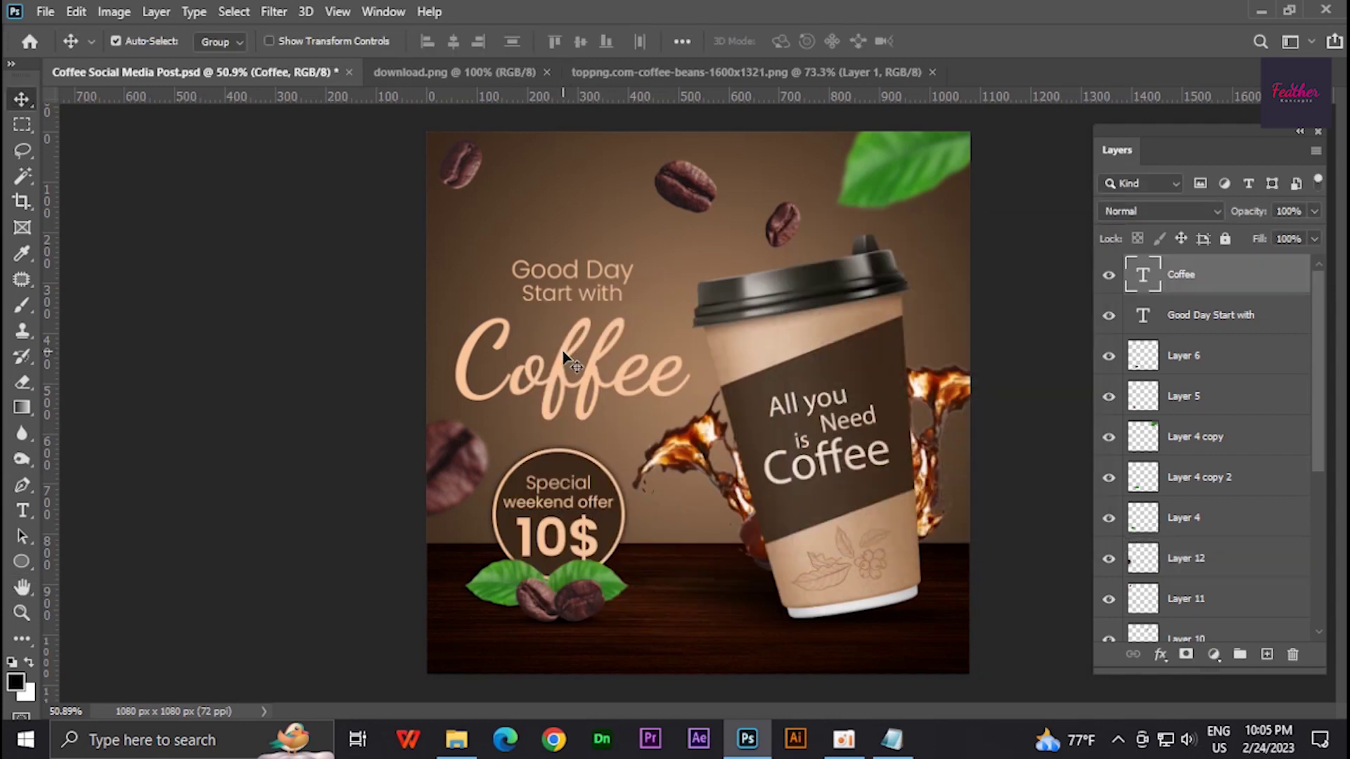
left_click(1161, 211)
left_click(1139, 365)
left_click(346, 301)
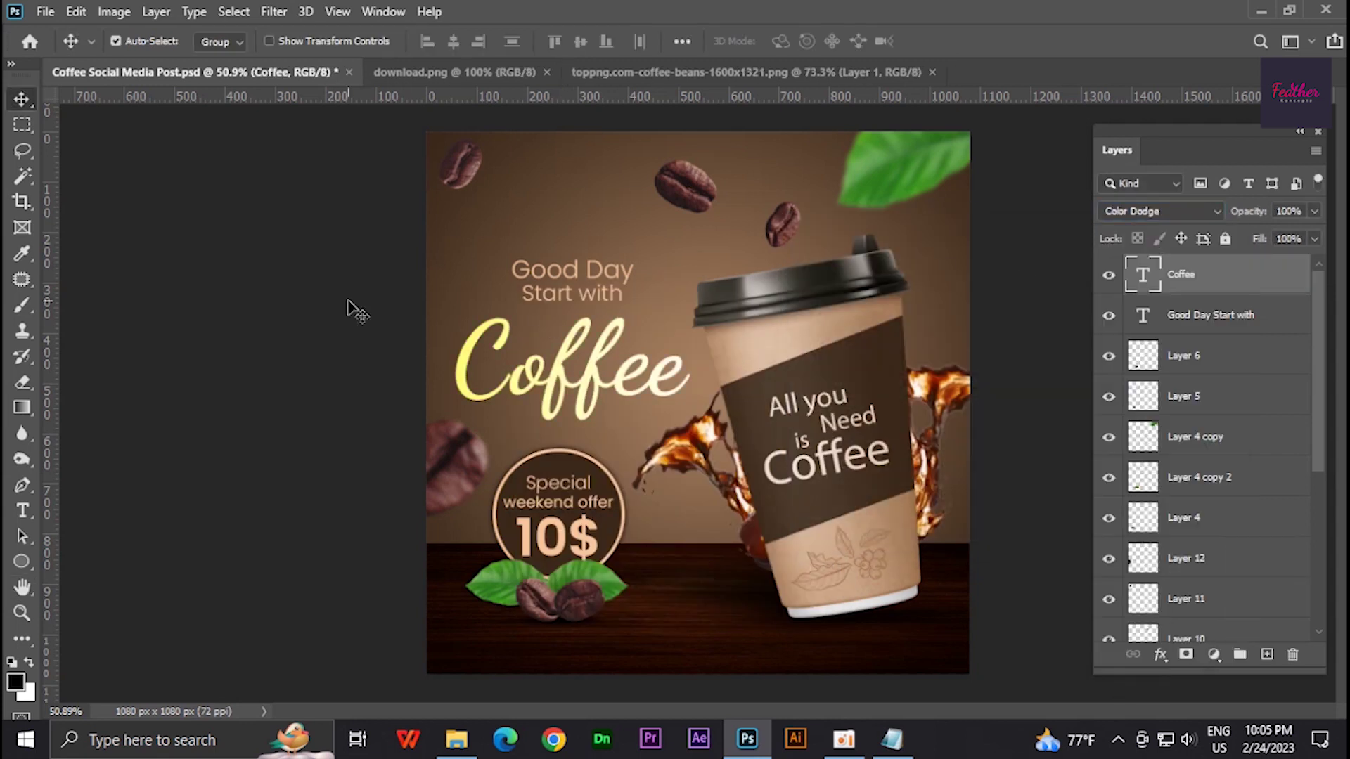
scroll(317, 298, "down", 1)
left_click(892, 738)
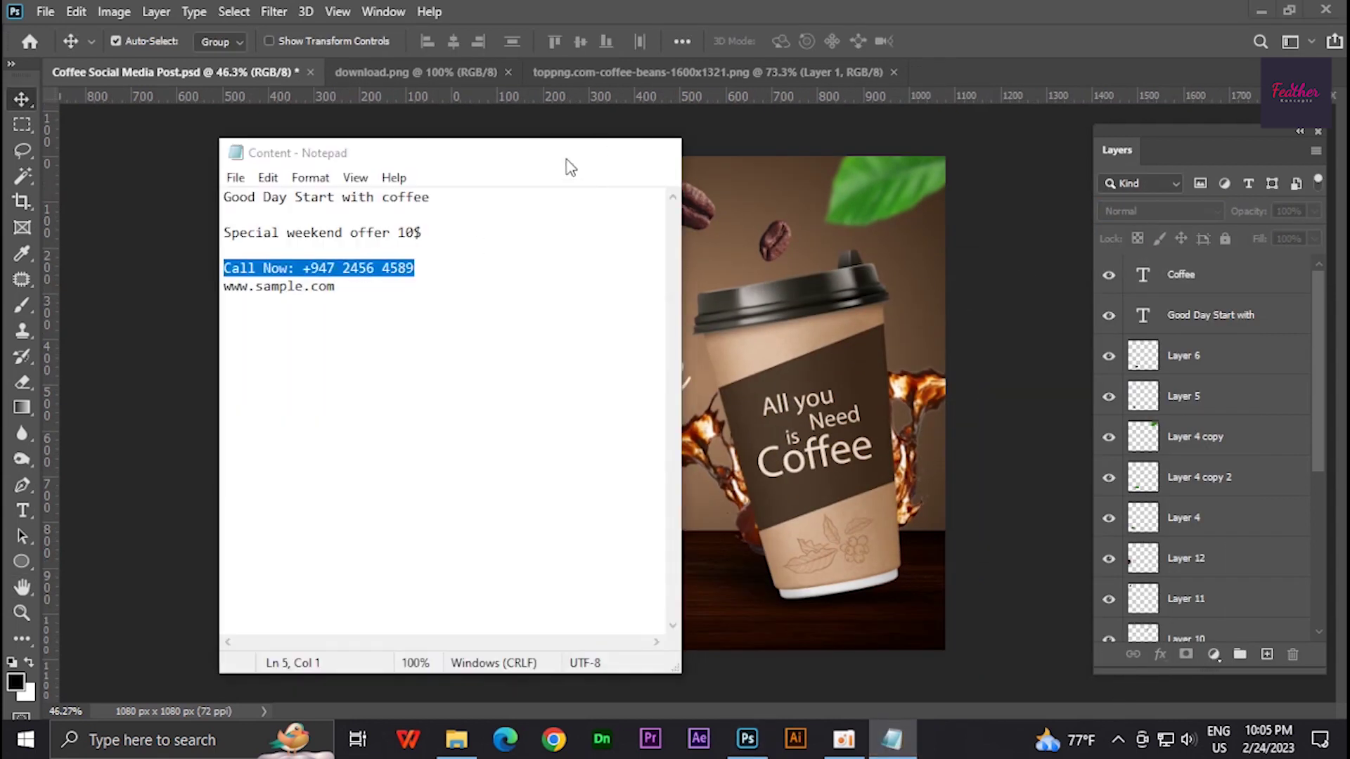
Paste the Call Now phone line in white text along the post's bottom left
key("alt+Tab")
key("t")
left_click(501, 636)
left_click(792, 41)
left_click(599, 339)
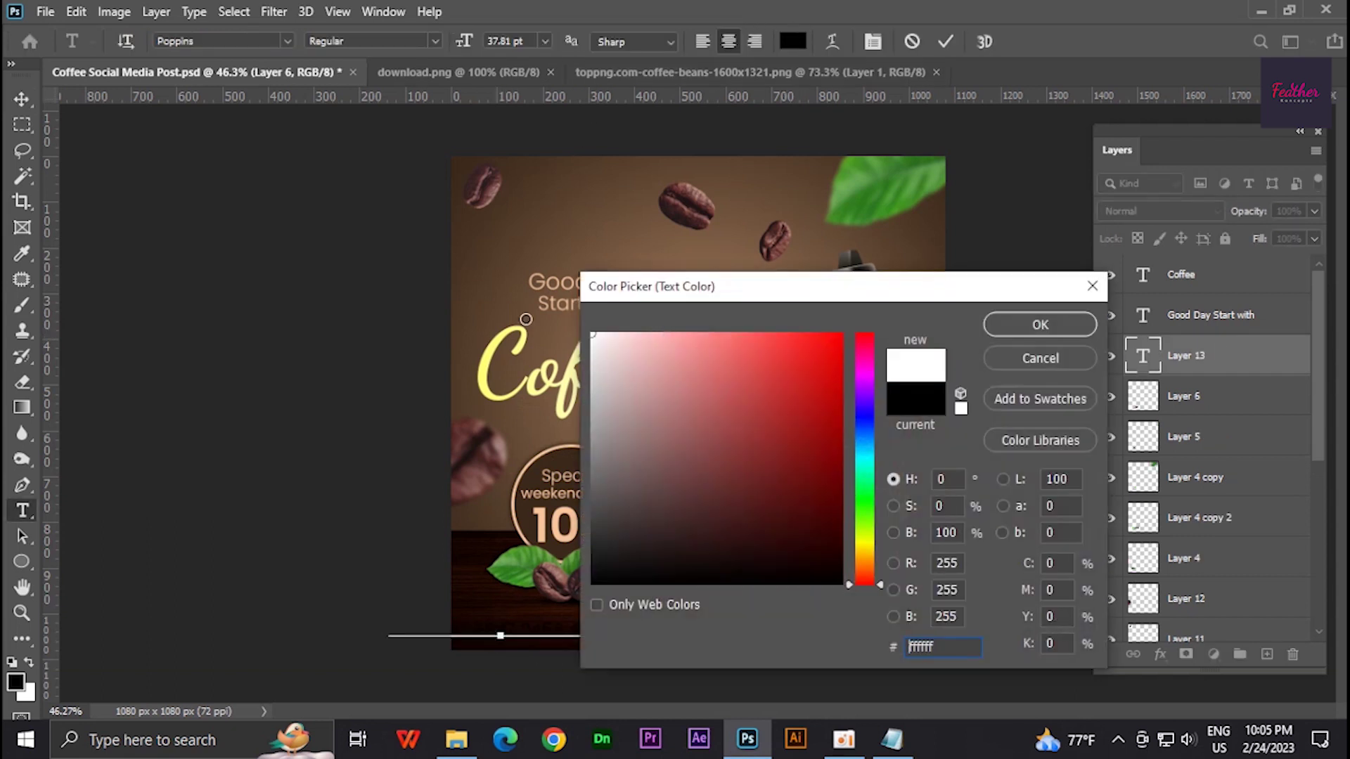
left_click(1041, 322)
left_click(22, 98)
left_click_drag(507, 636, 629, 636)
key("t")
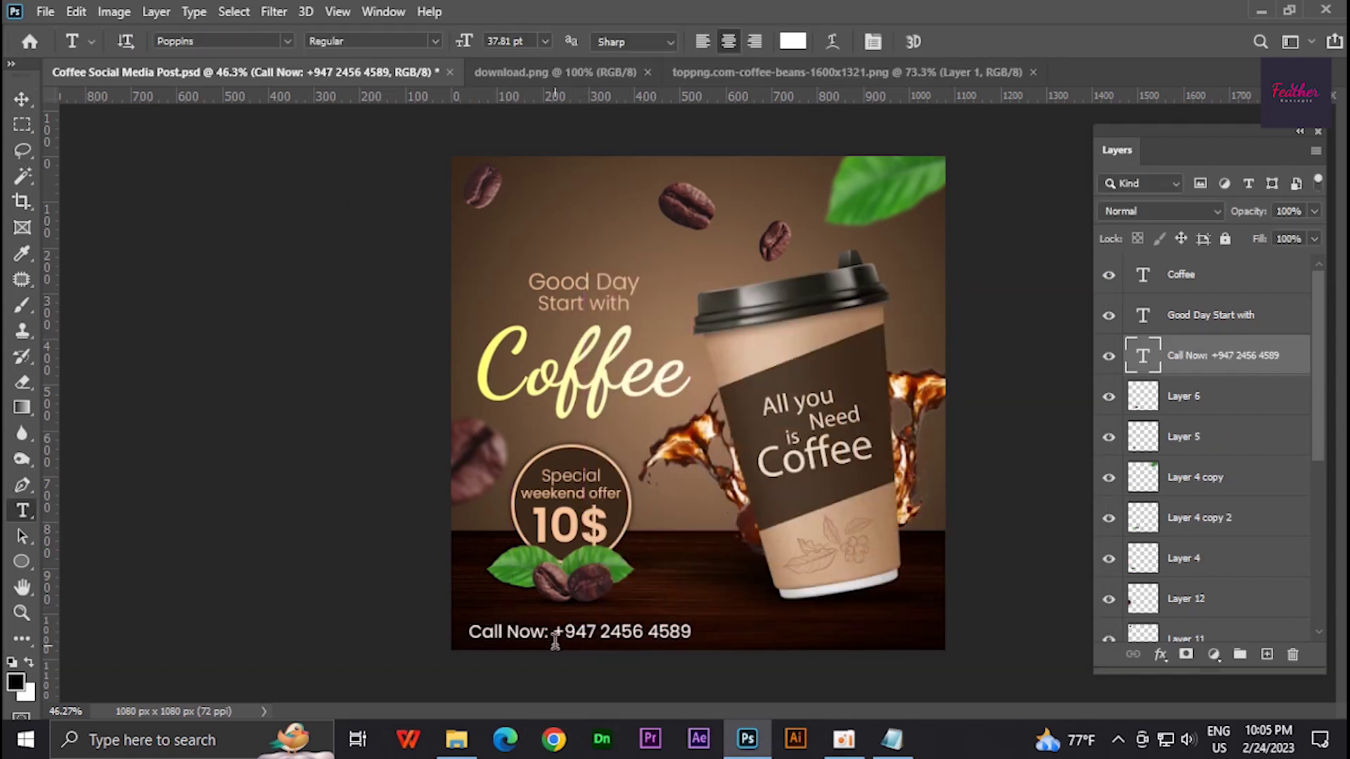
left_click(435, 41)
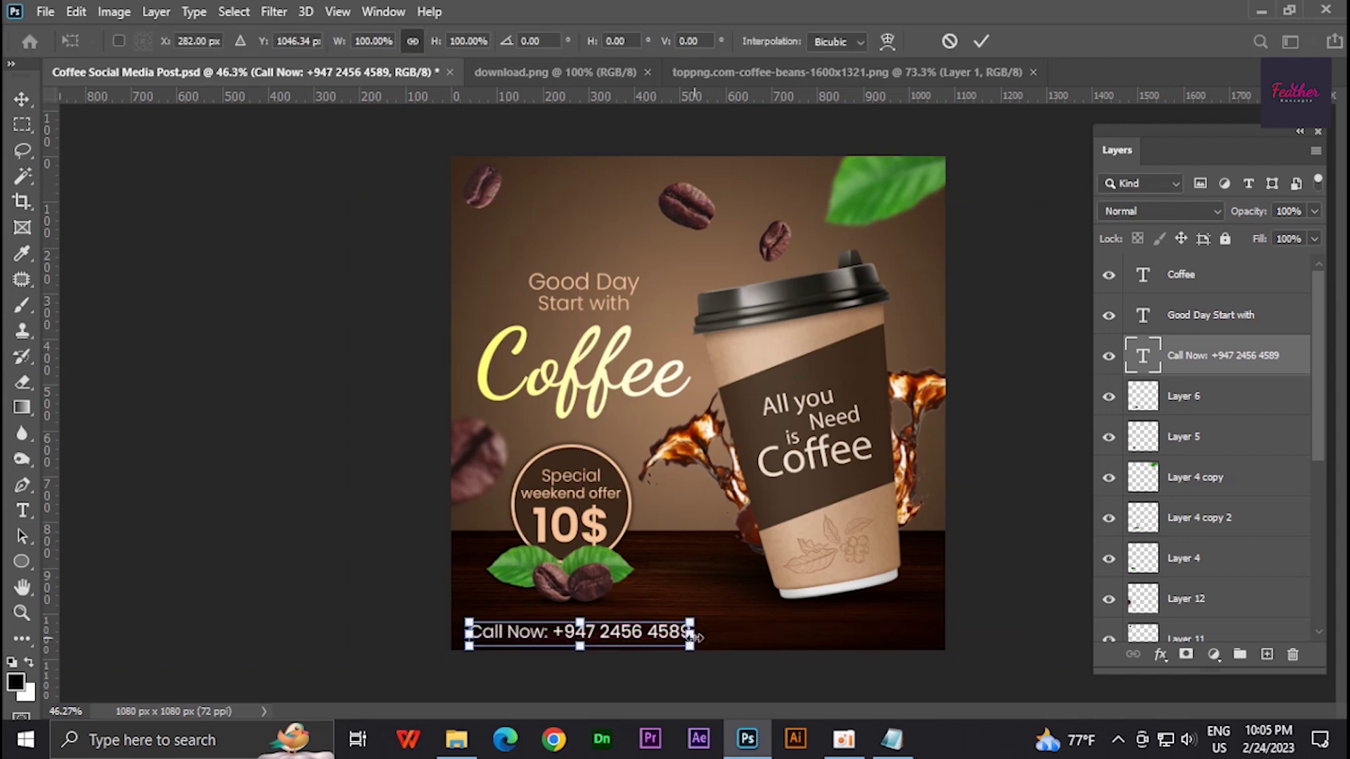
left_click(22, 98)
left_click(892, 738)
left_click_drag(348, 292, 224, 286)
right_click(260, 295)
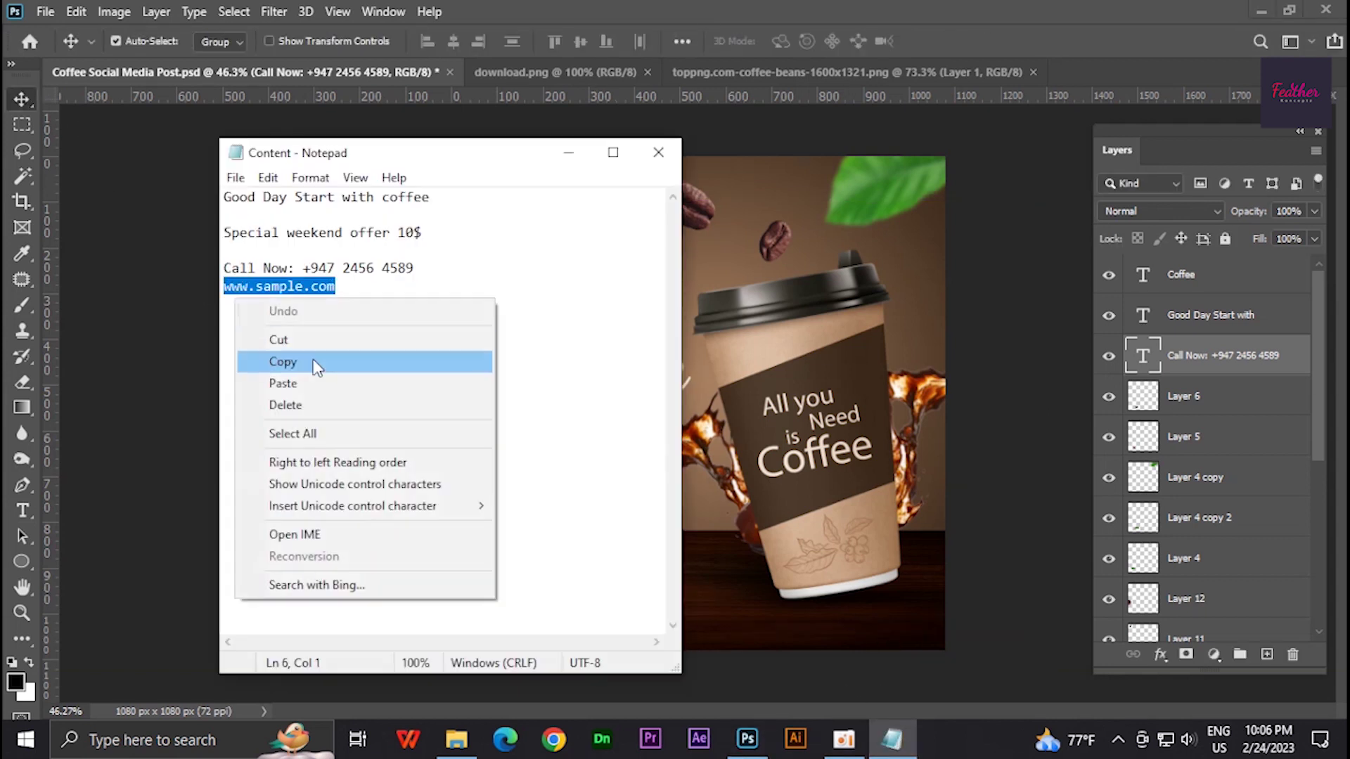
left_click(314, 362)
left_click(569, 153)
left_click_drag(594, 640, 917, 643)
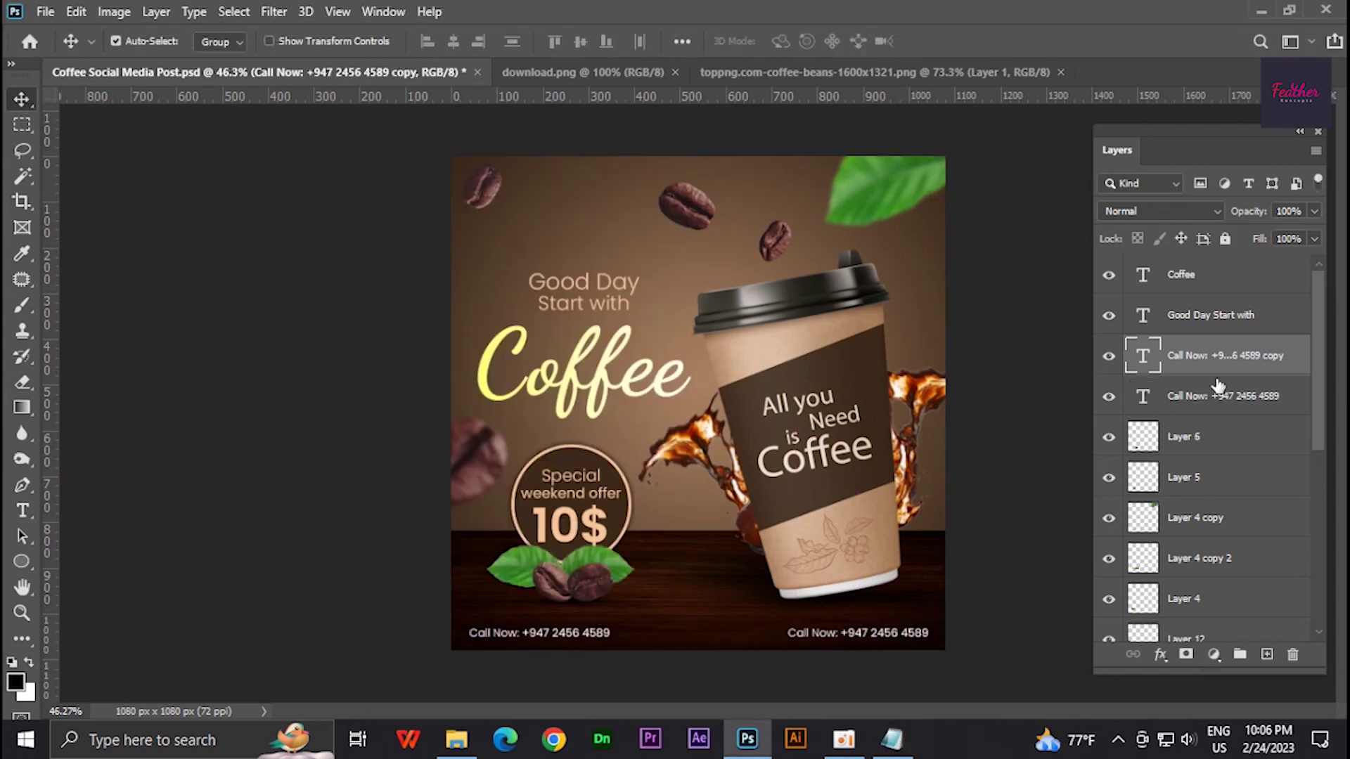
double_click(1143, 355)
key("ctrl+v")
left_click(20, 102)
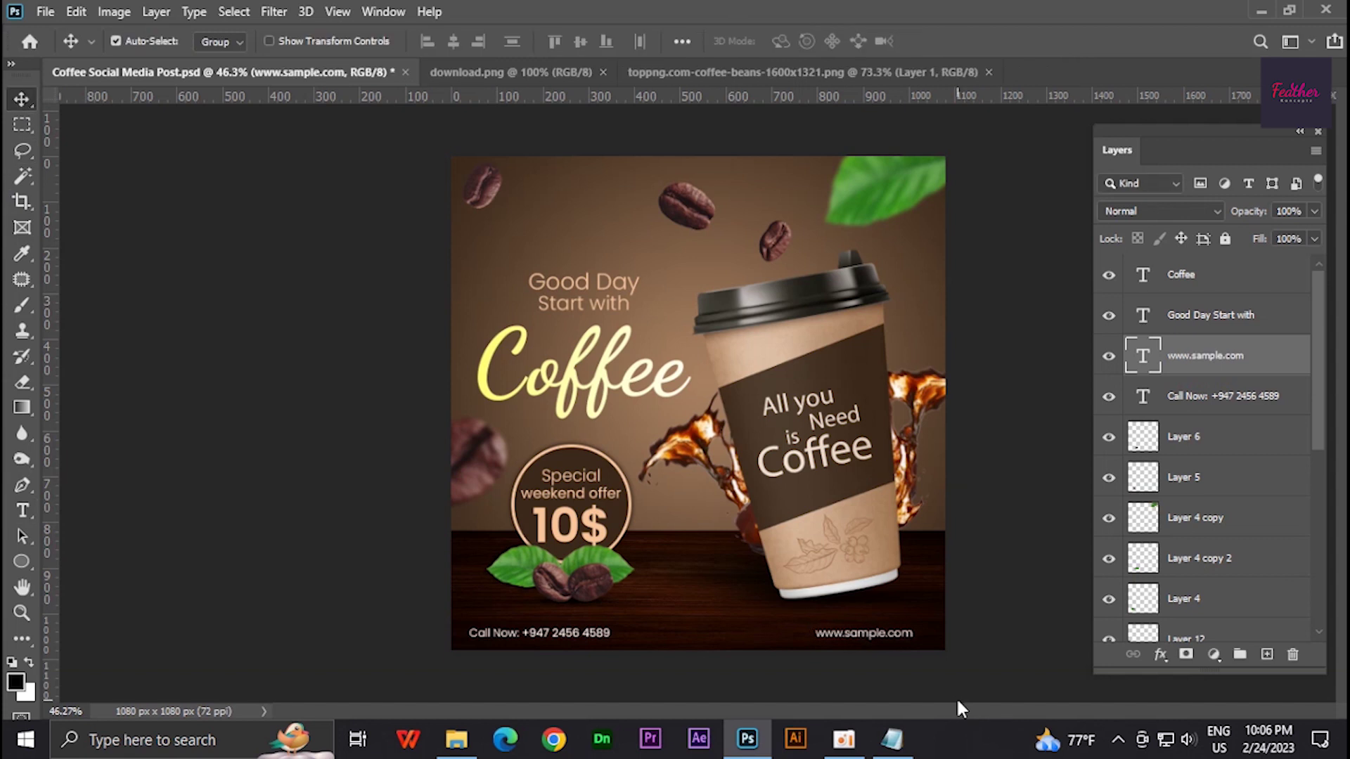
left_click(1000, 513)
Return the Coffee headline to Normal blend so it shows peach again
left_click(600, 379)
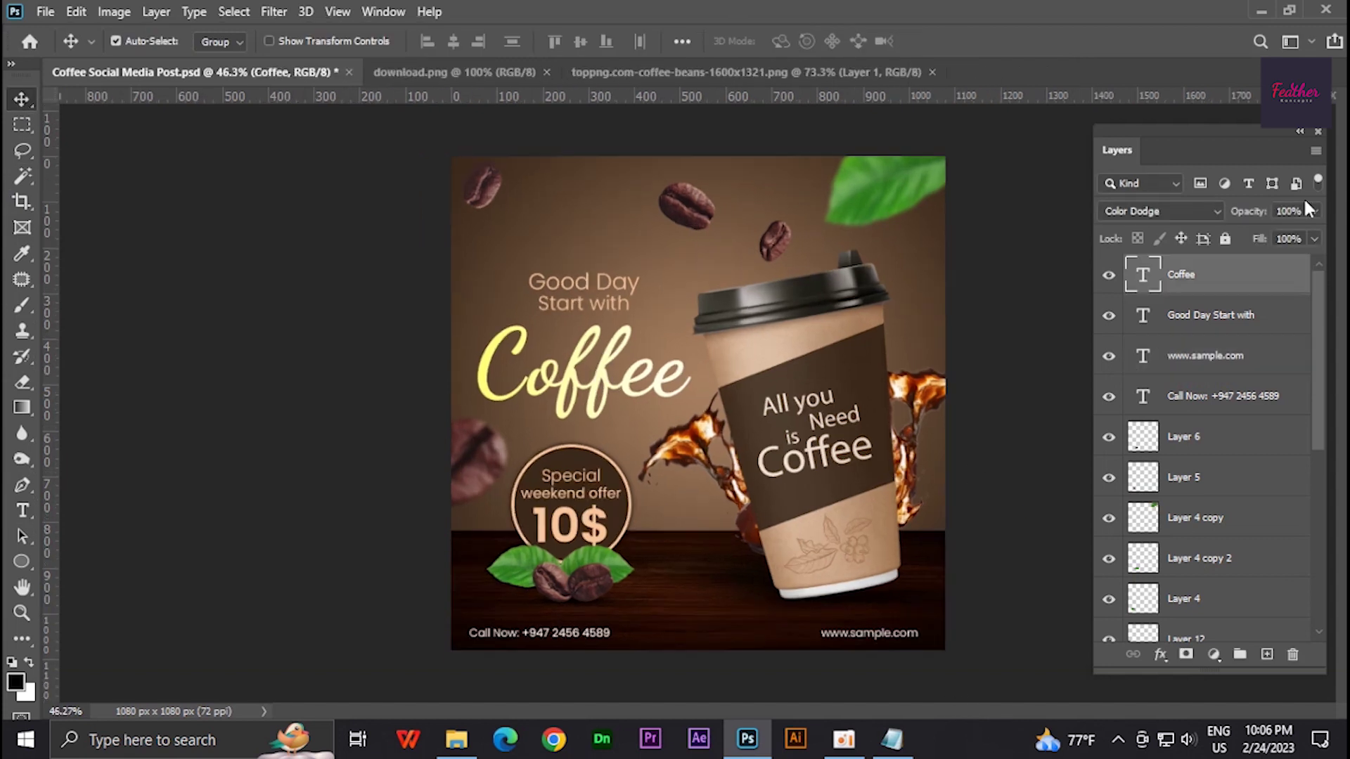
left_click(700, 440)
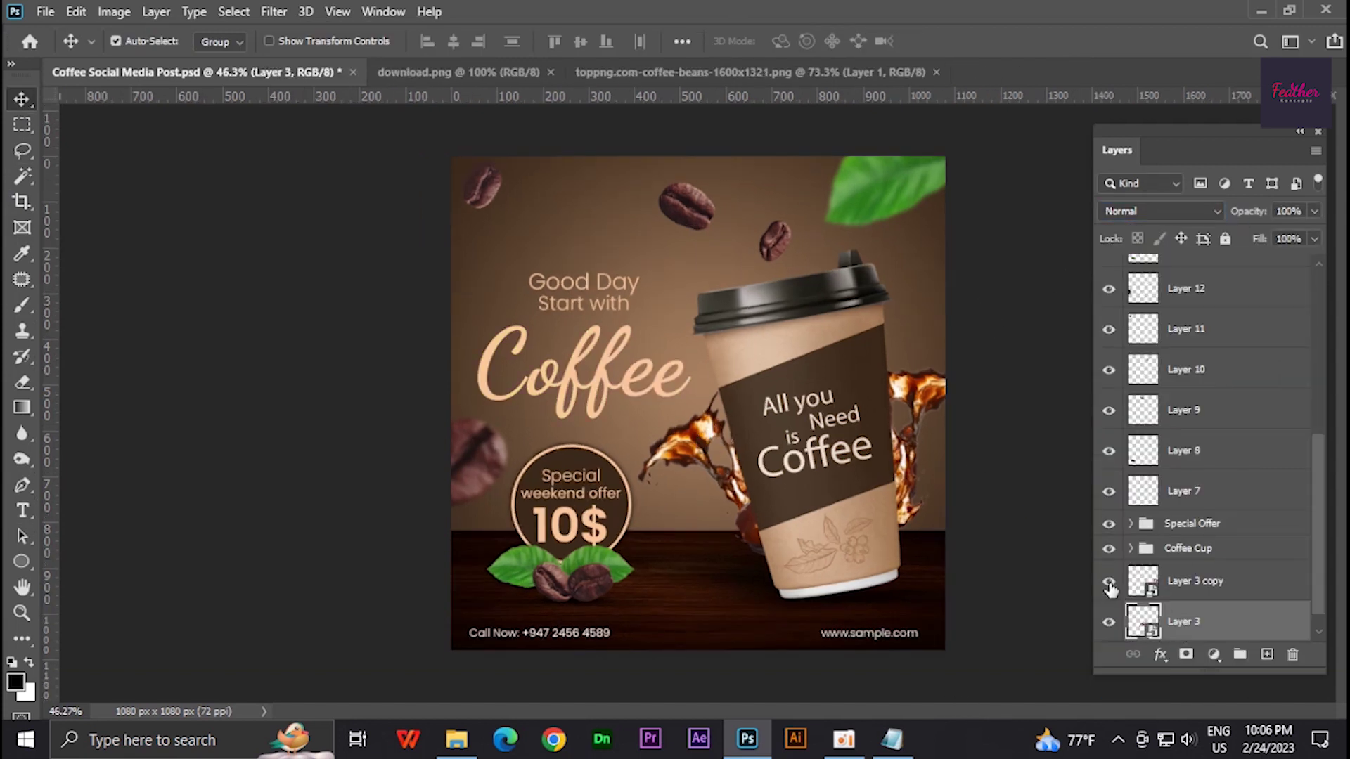
left_click(1195, 581)
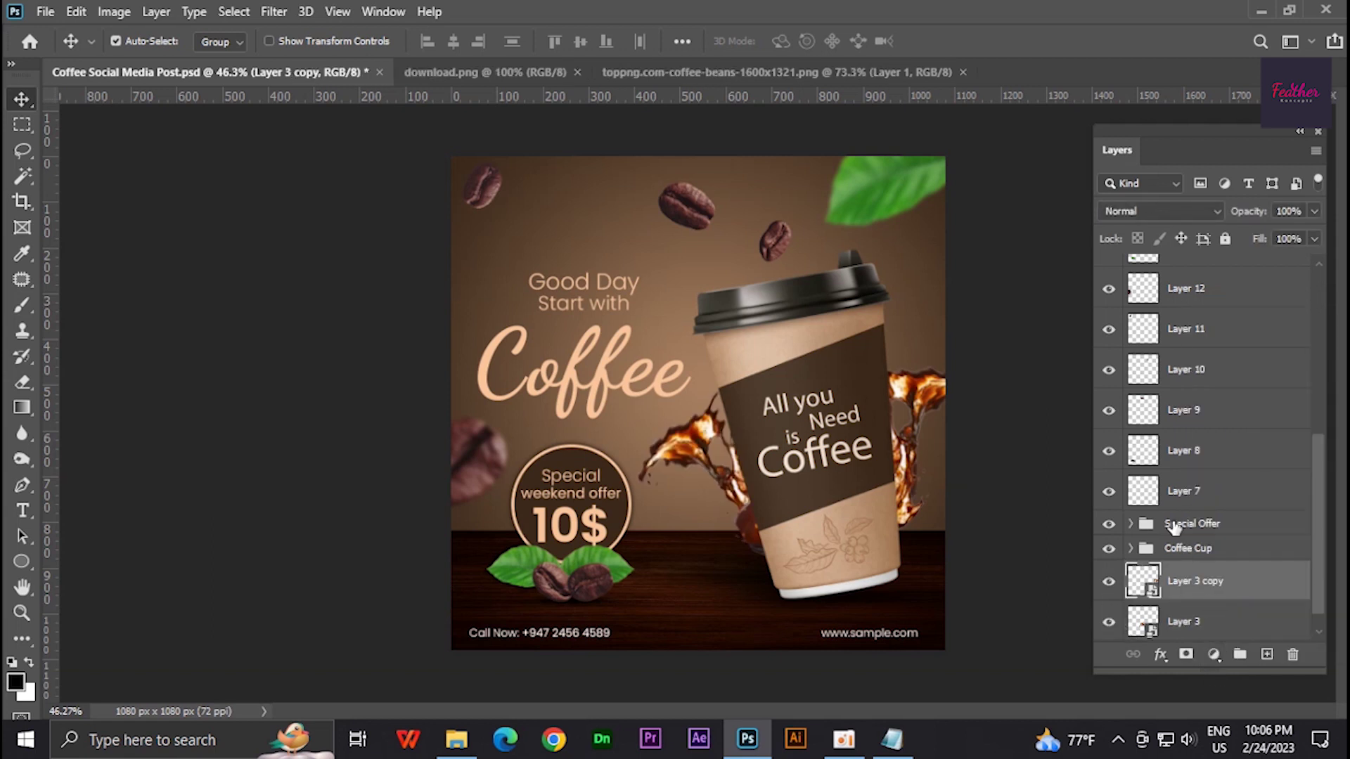
scroll(1217, 473, "down", 1)
scroll(1217, 473, "up", 3)
left_click(1195, 385)
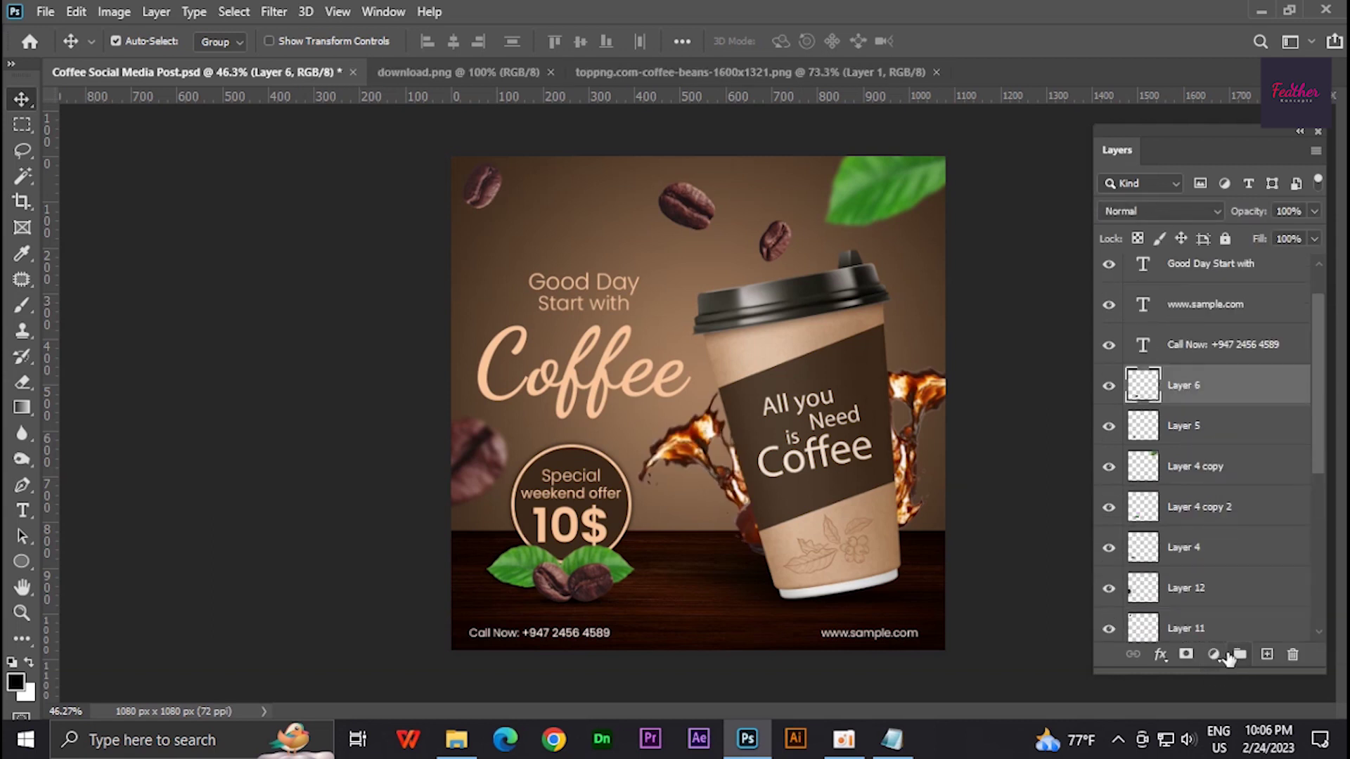
Add a Color Balance adjustment layer above Layer 6 and save the post
left_click(1213, 655)
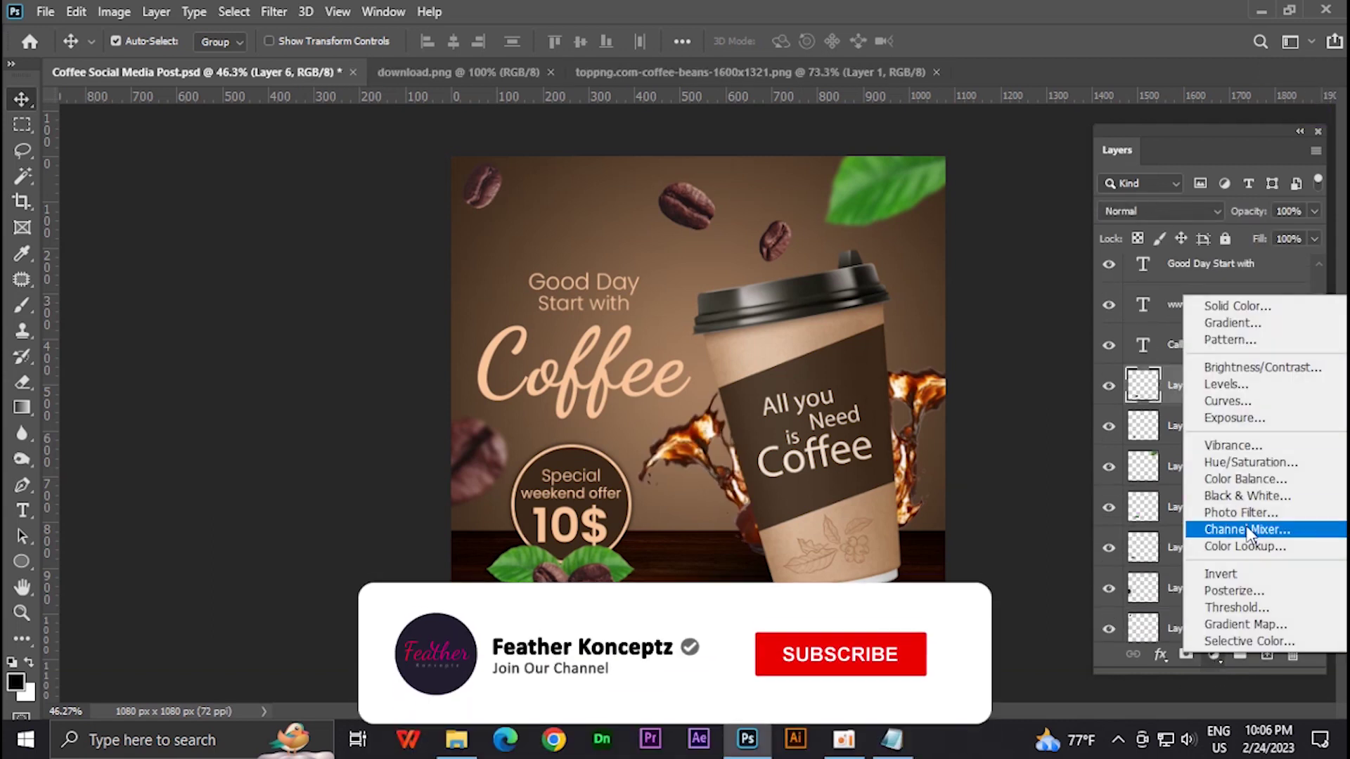
left_click(1245, 479)
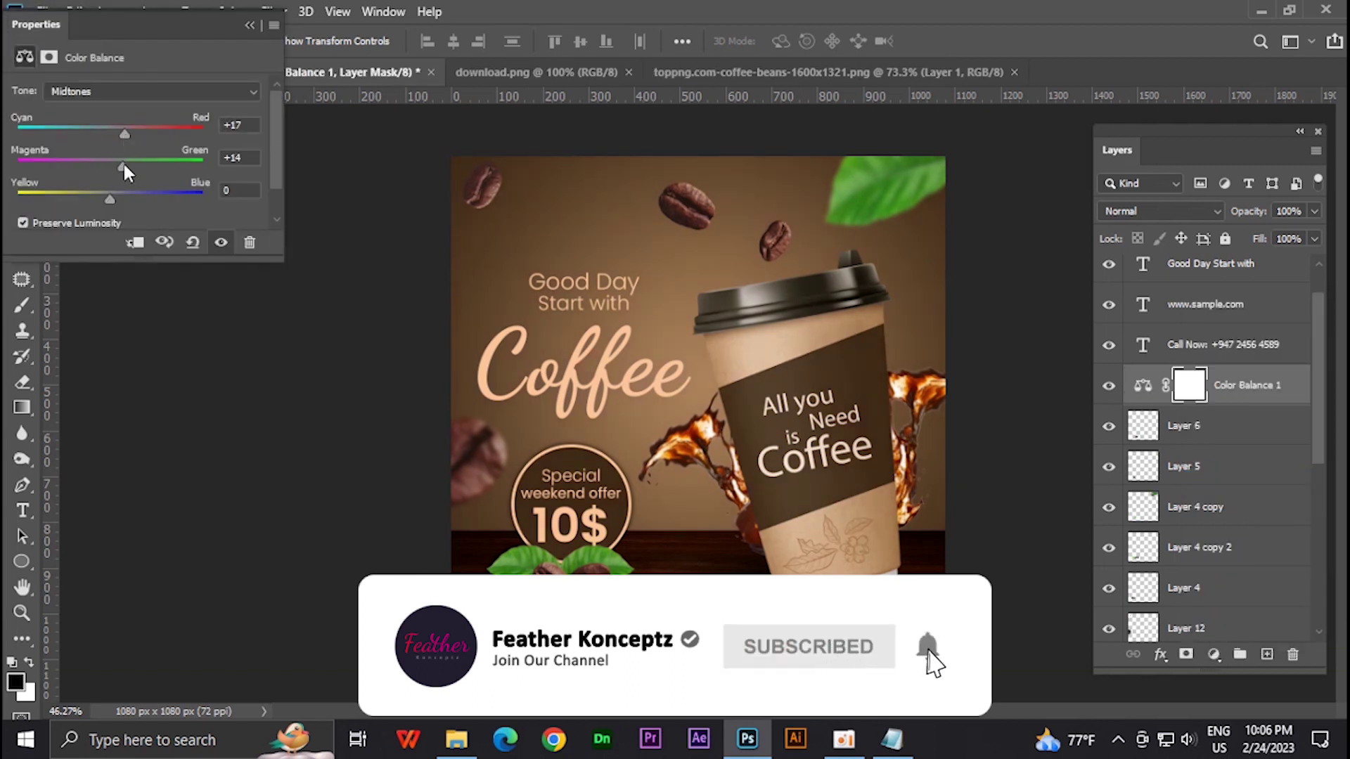
left_click(250, 25)
key("ctrl+s")
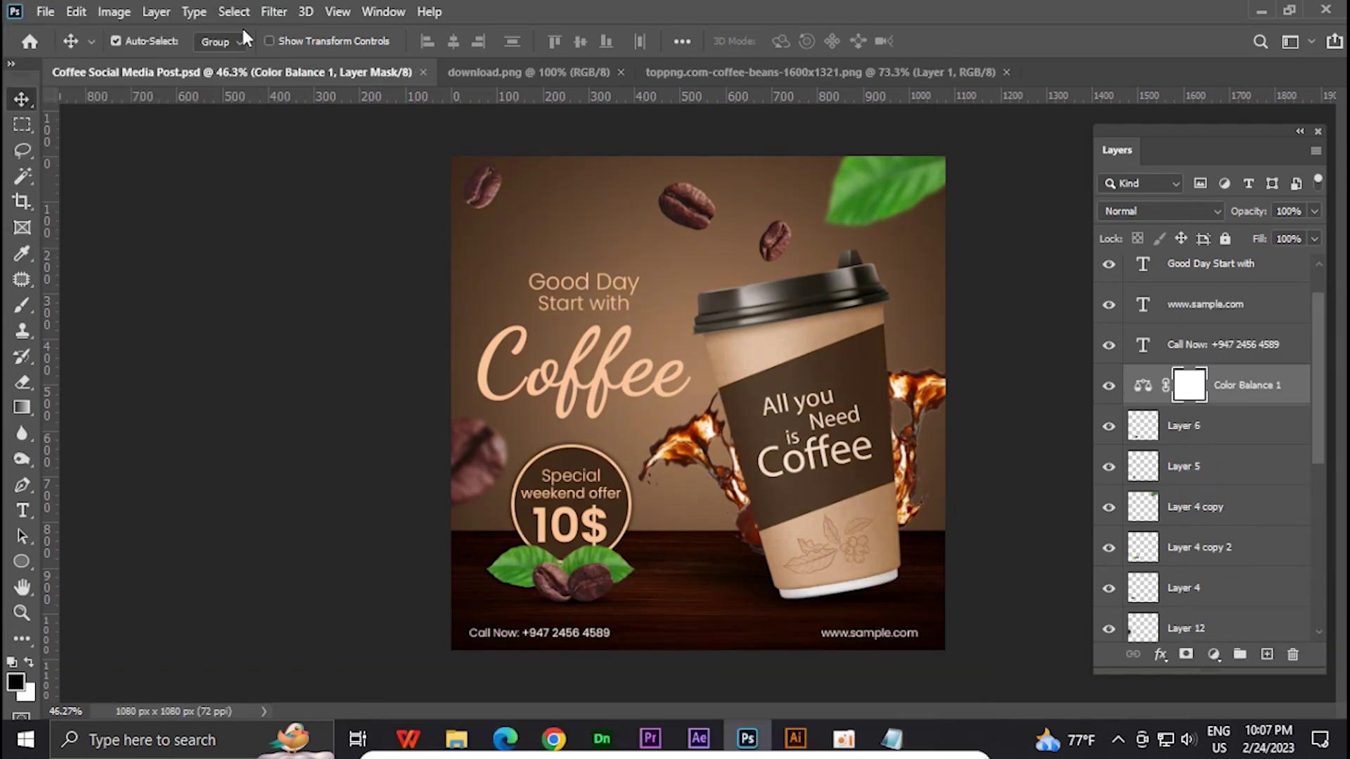
Scale the Coffee and Good Day Start with headline texts slightly smaller
left_click(612, 355)
left_click(622, 301, "shift")
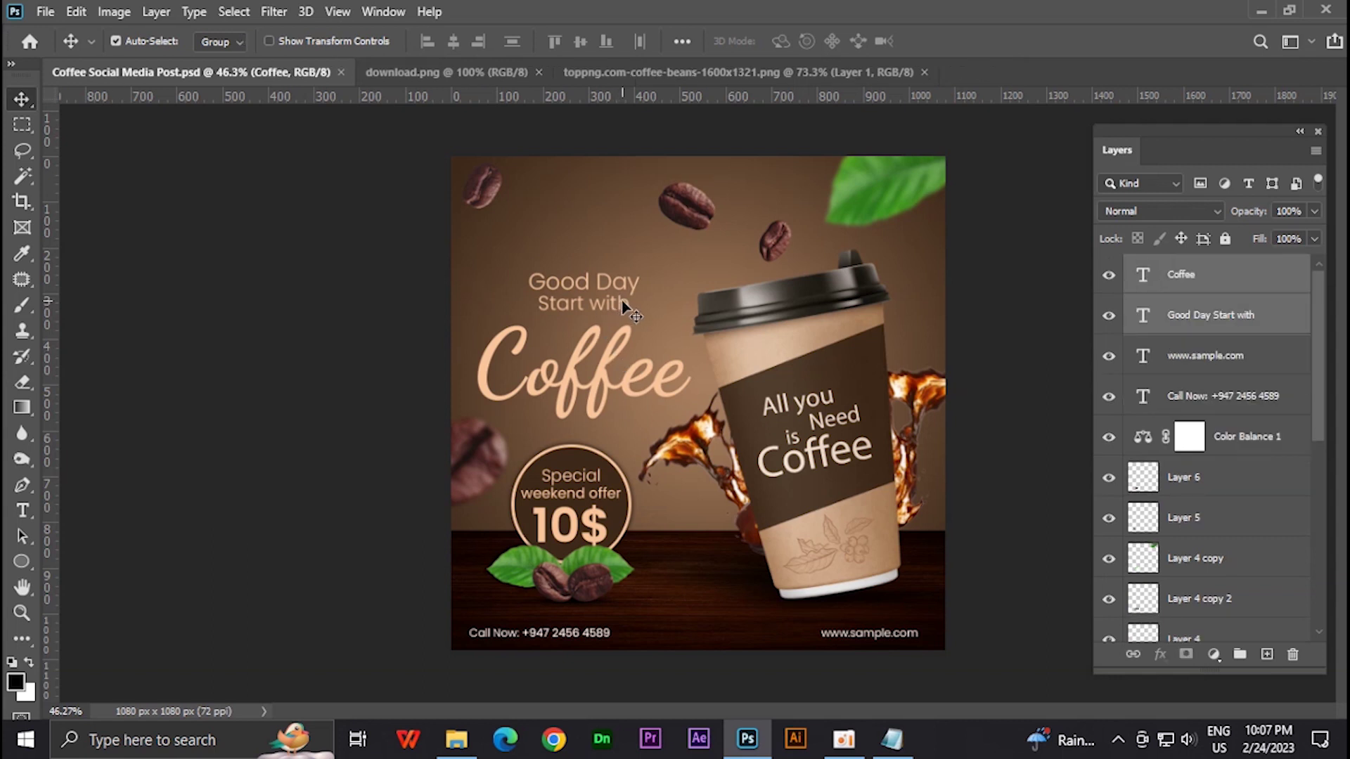
key("ctrl+t")
mouse_move(682, 337)
left_mouse_down()
mouse_move(696, 339)
mouse_move(675, 340)
left_mouse_up()
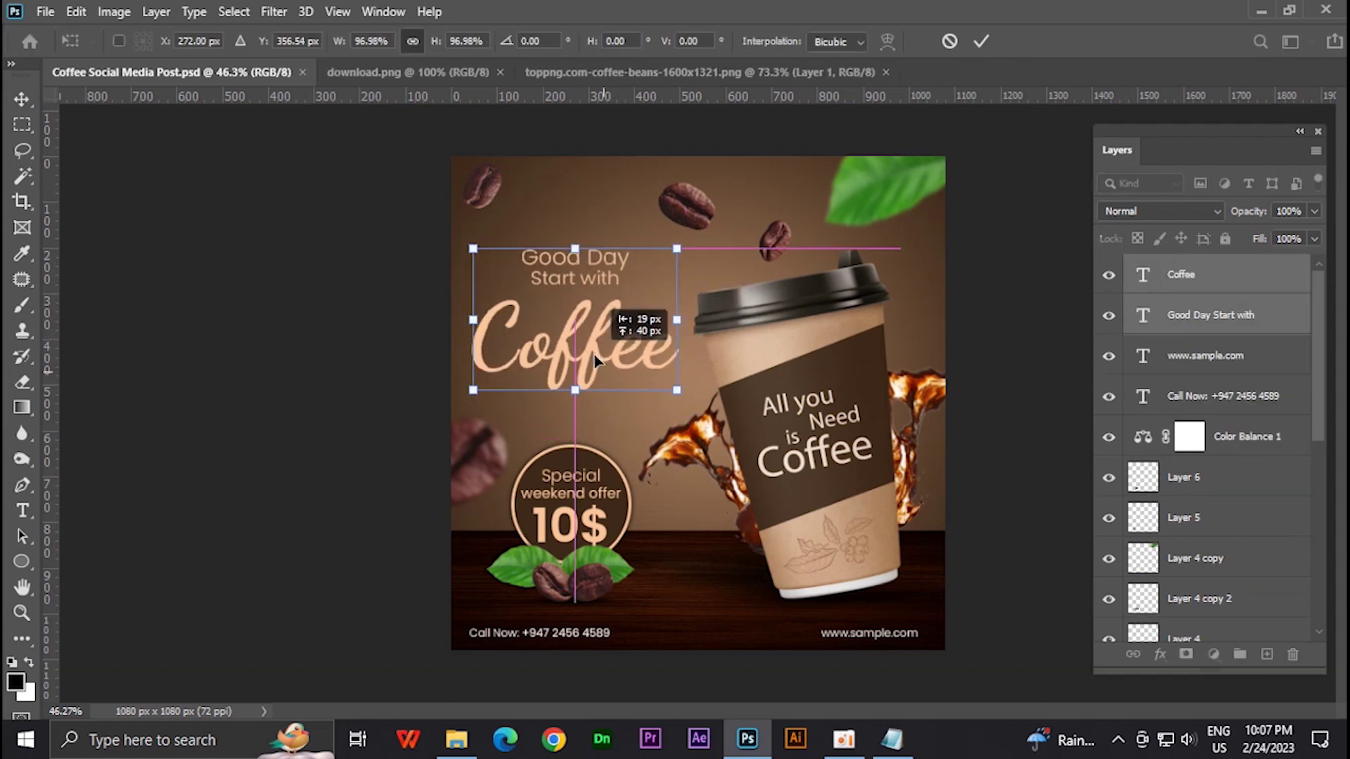
key("Return")
left_click(622, 204)
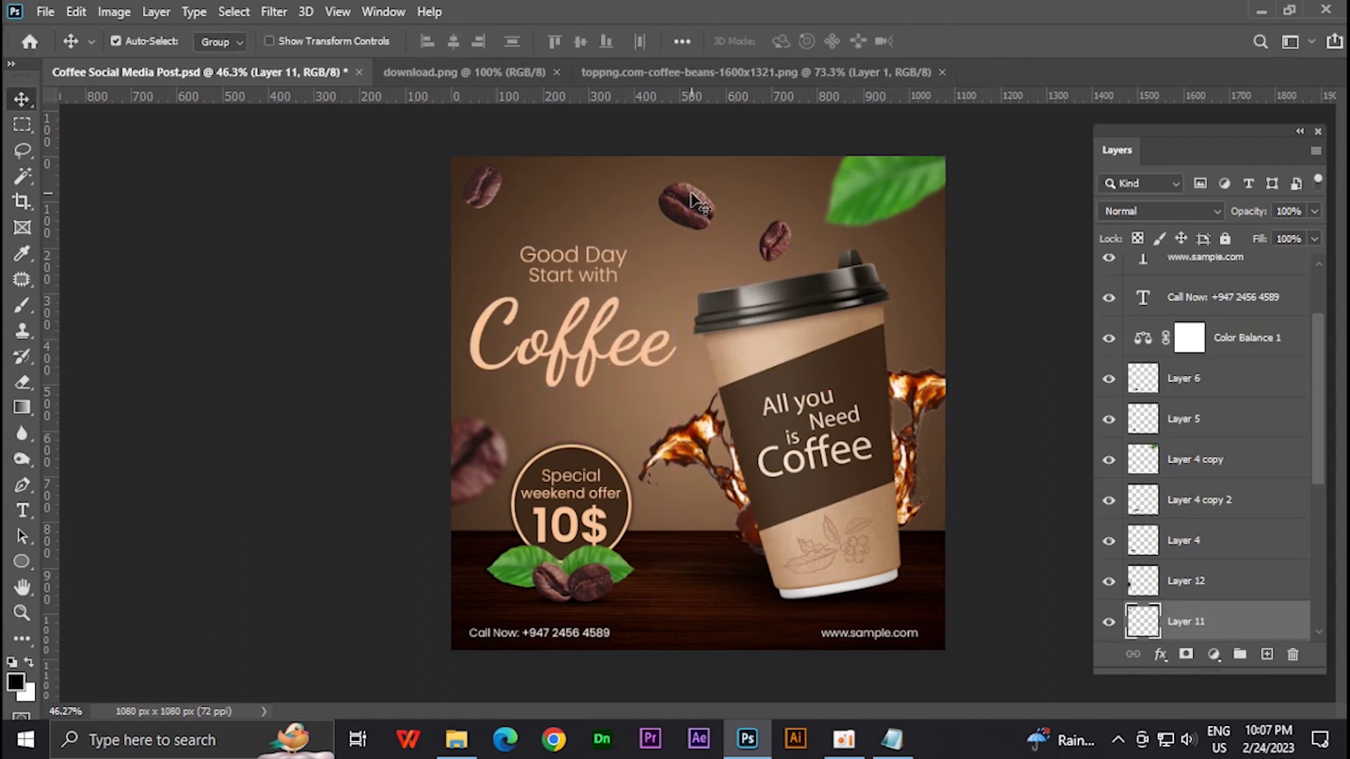